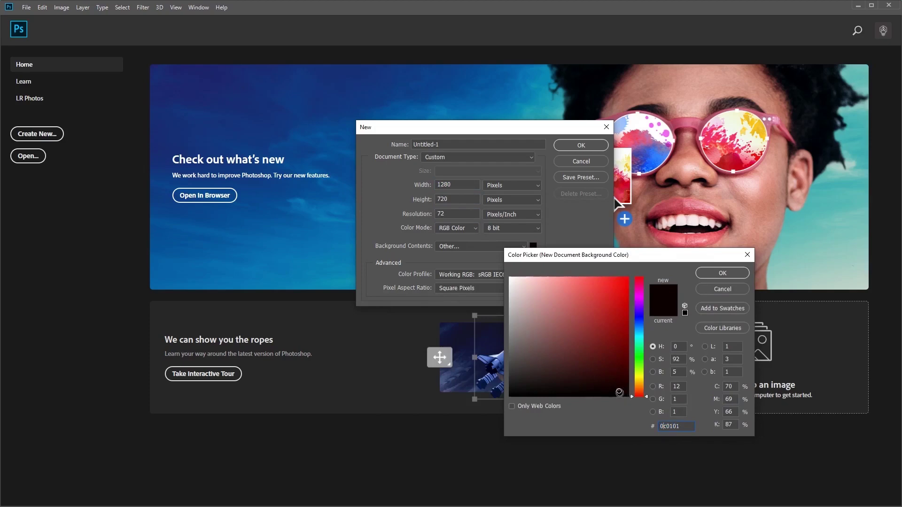
Confirm background colour #0c0101, name the document Stranger Things Effect, and create it at 1280 × 720 pixels.
{"action": "left_click", "coordinate": [713, 274]}
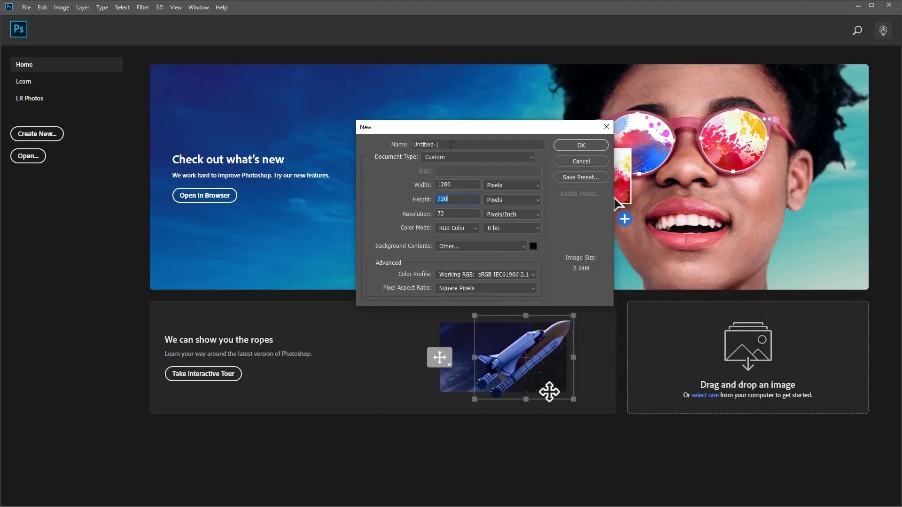
{"action": "left_click_drag", "start_coordinate": [450, 144], "coordinate": [398, 147]}
{"action": "type", "text": "Stranger Things Effect"}
{"action": "left_click", "coordinate": [581, 146]}
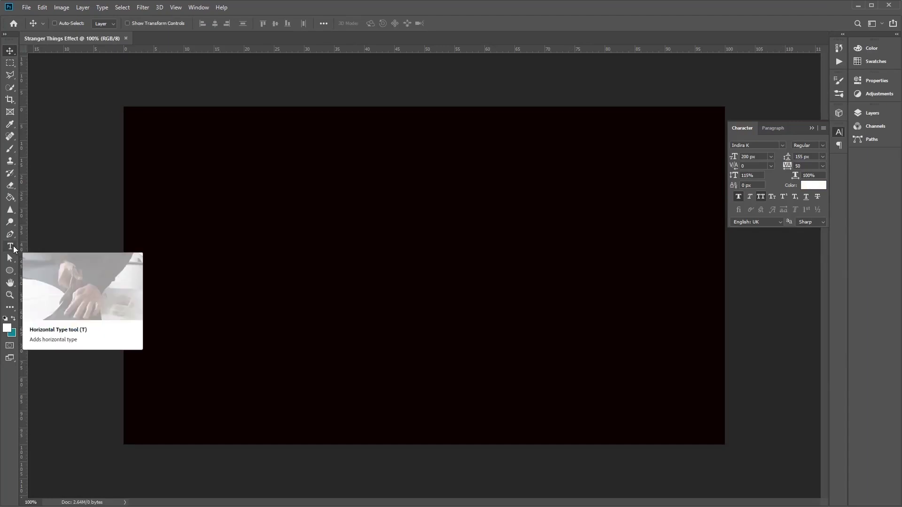
Add horizontal text on the canvas reading STRANGER on the first line and THINGS on the second.
{"action": "left_click", "coordinate": [14, 249]}
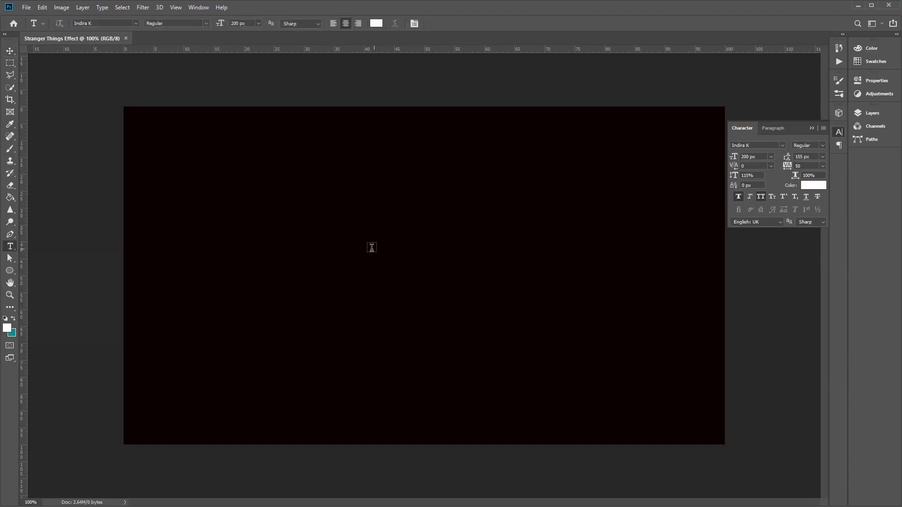
{"action": "left_click", "coordinate": [403, 240]}
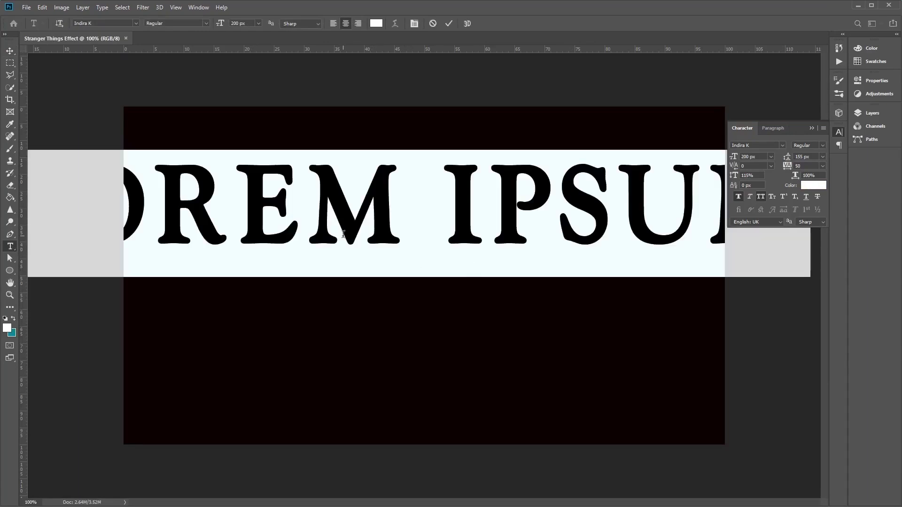
{"action": "type", "text": "STRANGER"}
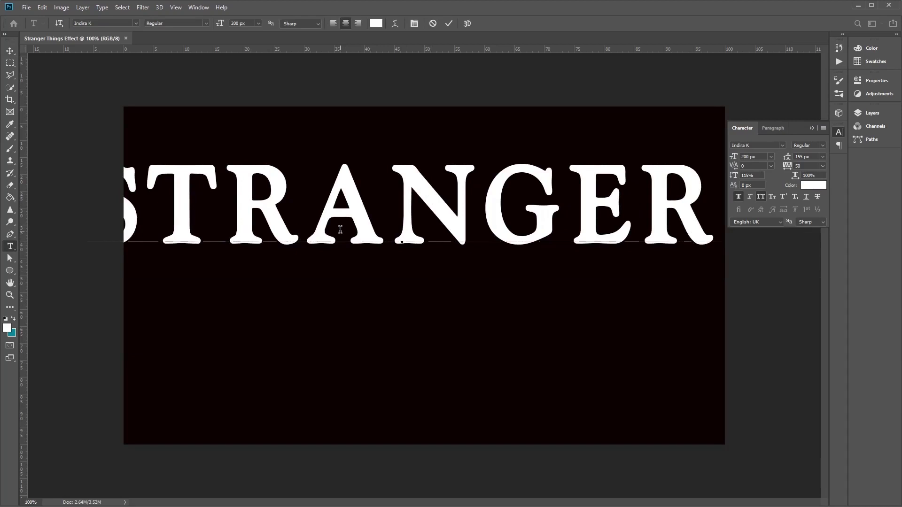
{"action": "key", "text": "Return"}
{"action": "type", "text": "THINGS"}
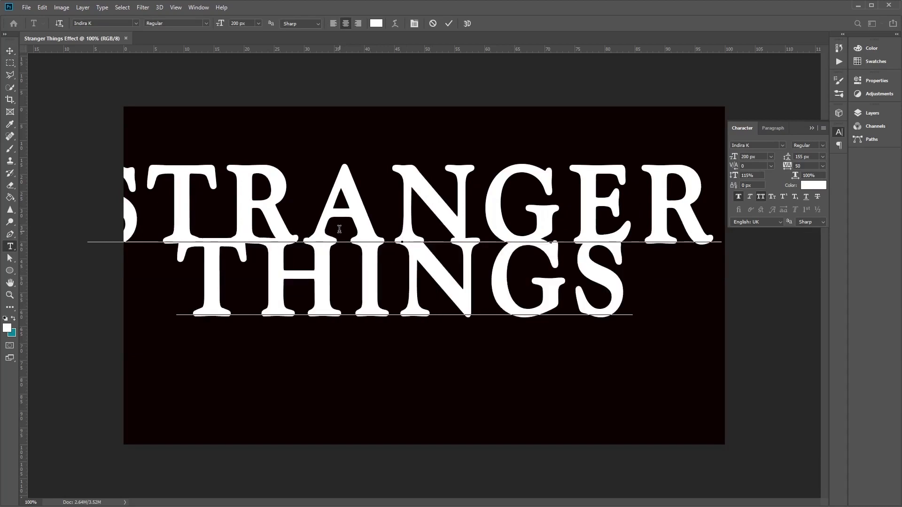
Select both lines of the title text and set their font size to 141 px.
{"action": "double_click", "coordinate": [246, 189]}
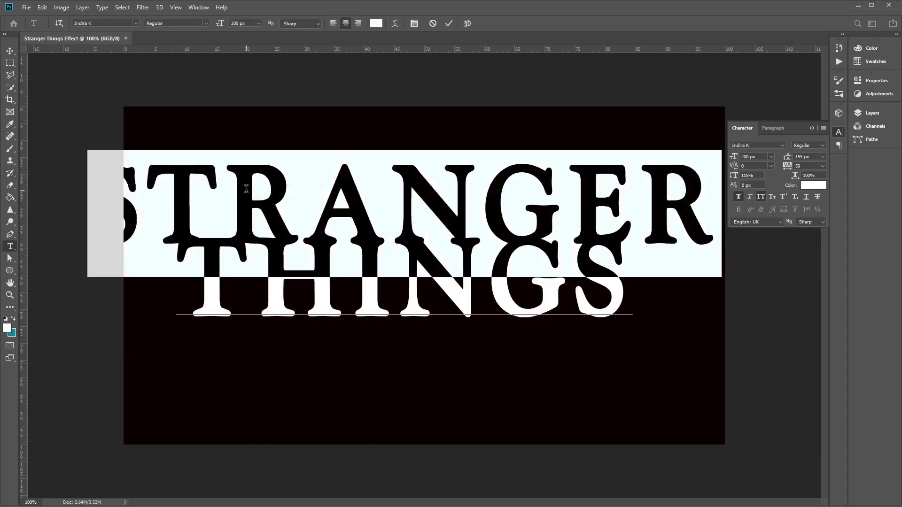
{"action": "left_click", "coordinate": [146, 203]}
{"action": "key", "text": "ctrl+a"}
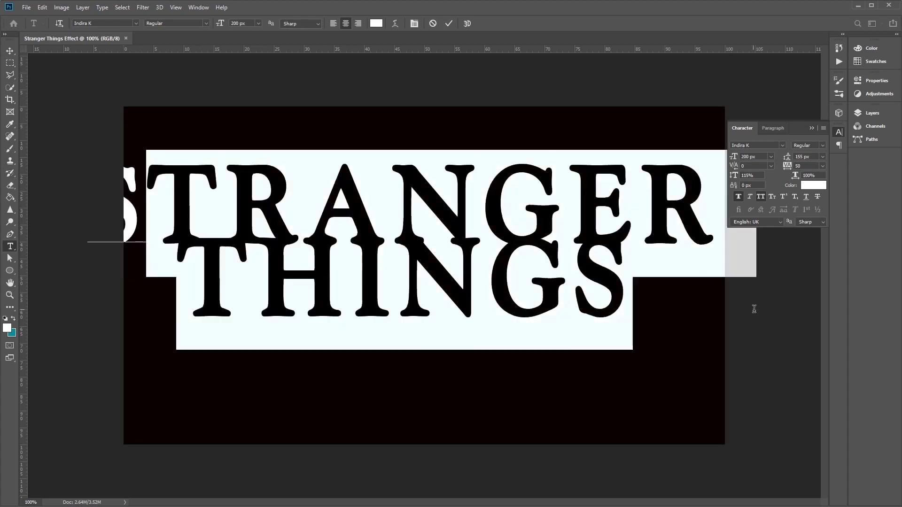
{"action": "left_click", "coordinate": [627, 279]}
{"action": "key", "text": "ctrl+a"}
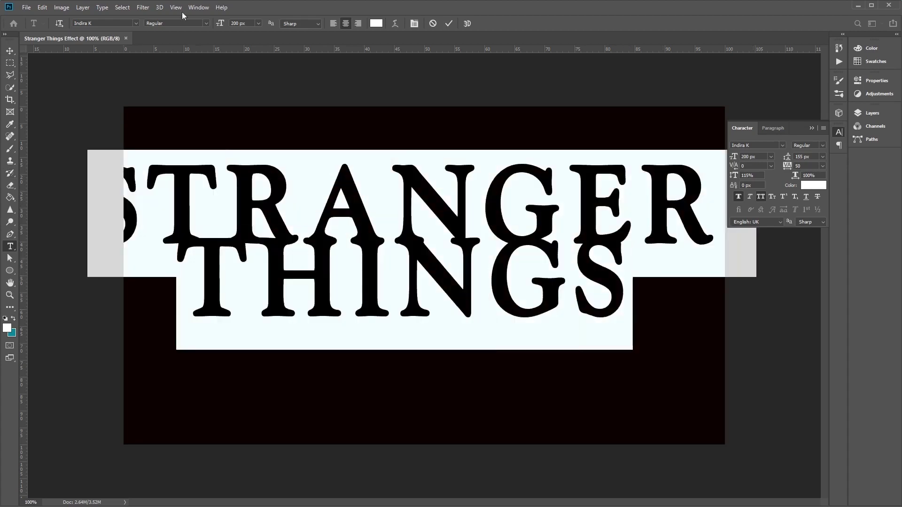
{"action": "left_click", "coordinate": [135, 23]}
{"action": "left_click", "coordinate": [120, 53]}
{"action": "left_click", "coordinate": [839, 134]}
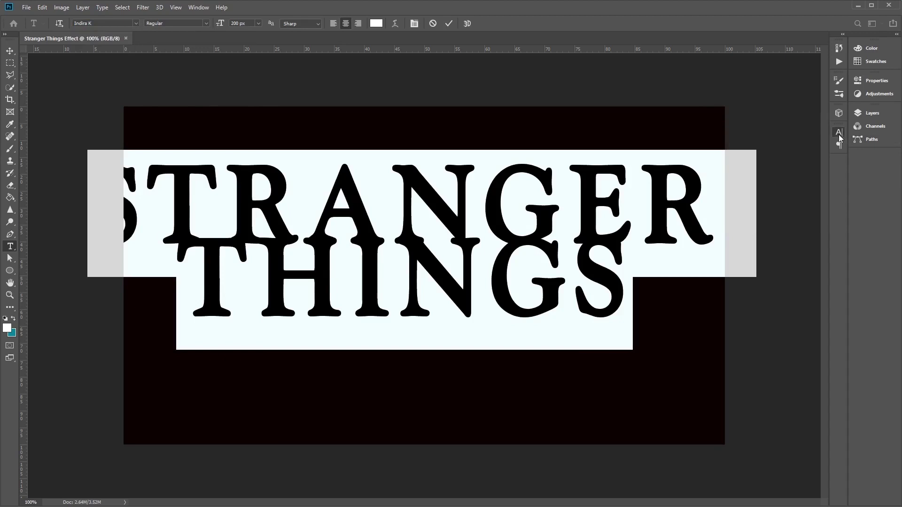
{"action": "left_click", "coordinate": [839, 134]}
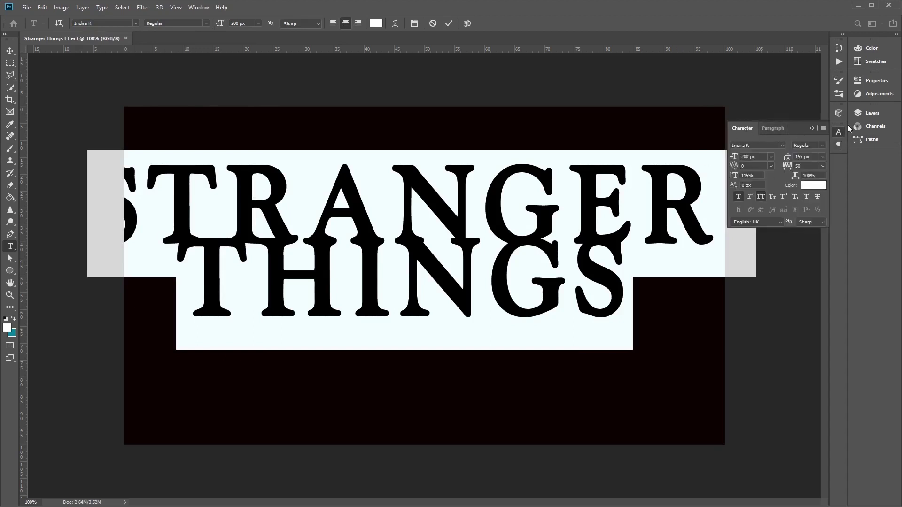
{"action": "left_click", "coordinate": [761, 156]}
{"action": "type", "text": "141"}
{"action": "left_click", "coordinate": [754, 156]}
Try a vertical scale of 100% on the title text and restore it to 115%.
{"action": "left_click", "coordinate": [755, 175]}
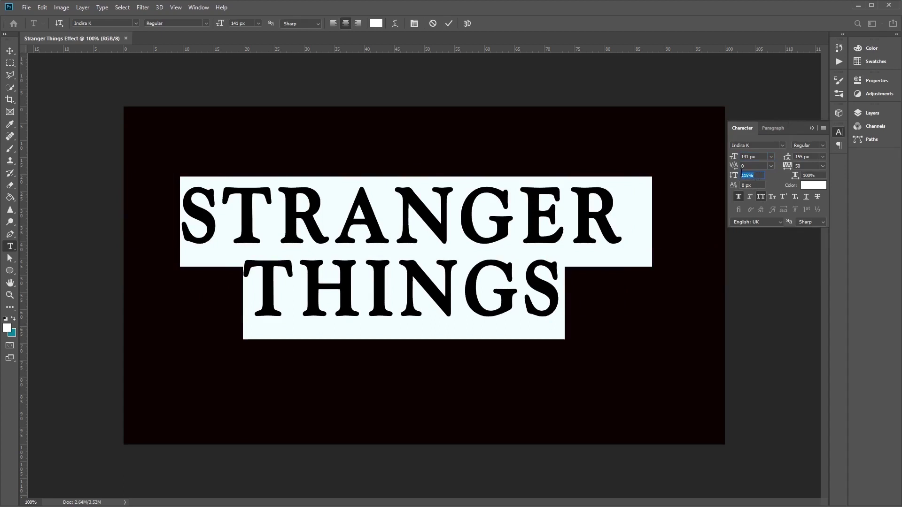
{"action": "type", "text": "100"}
{"action": "double_click", "coordinate": [751, 174]}
{"action": "type", "text": "115"}
Compare the title text with Faux Bold and All Caps switched off and on, leaving both enabled.
{"action": "left_click", "coordinate": [737, 197]}
{"action": "left_click", "coordinate": [738, 197]}
{"action": "left_click", "coordinate": [762, 197]}
{"action": "left_click", "coordinate": [761, 196]}
{"action": "left_click", "coordinate": [761, 196]}
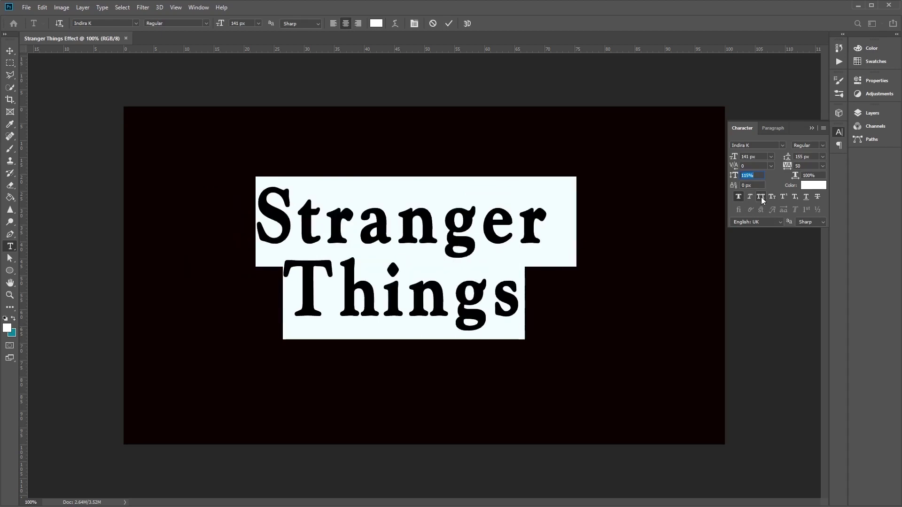
{"action": "left_click", "coordinate": [761, 196]}
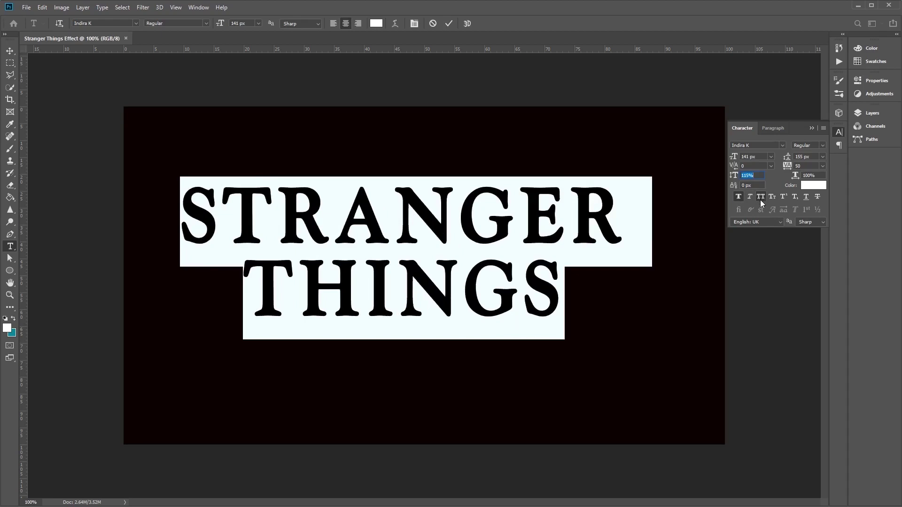
Set the tracking of the whole title text to -100.
{"action": "left_click", "coordinate": [809, 165]}
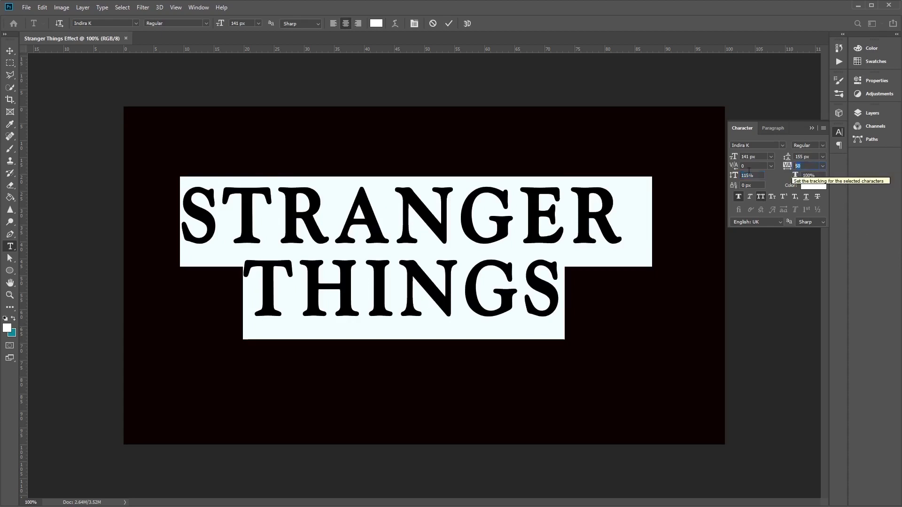
{"action": "type", "text": "-"}
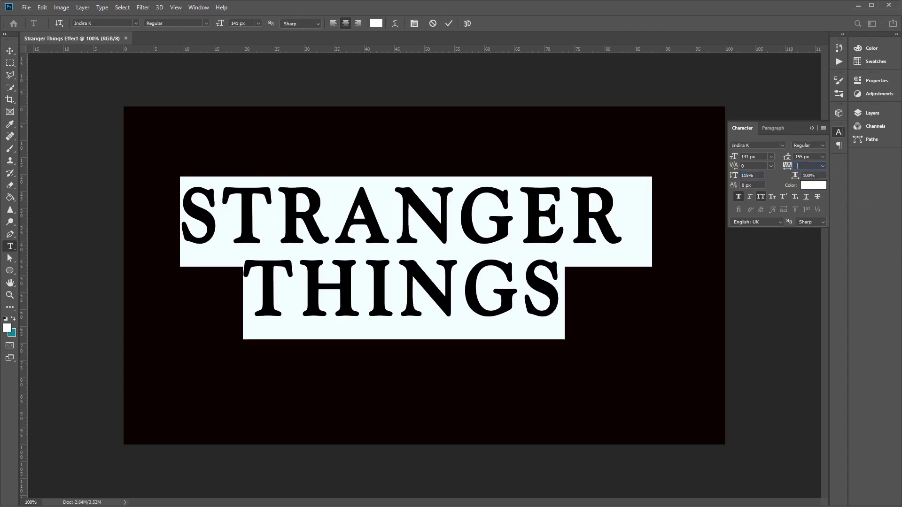
{"action": "type", "text": "1100"}
{"action": "left_click", "coordinate": [751, 166]}
{"action": "left_click", "coordinate": [804, 156]}
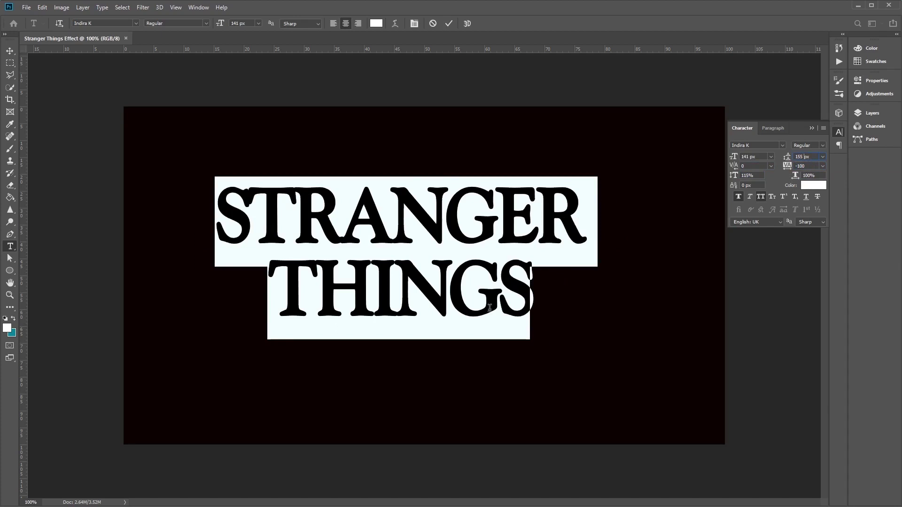
{"action": "left_click", "coordinate": [248, 221]}
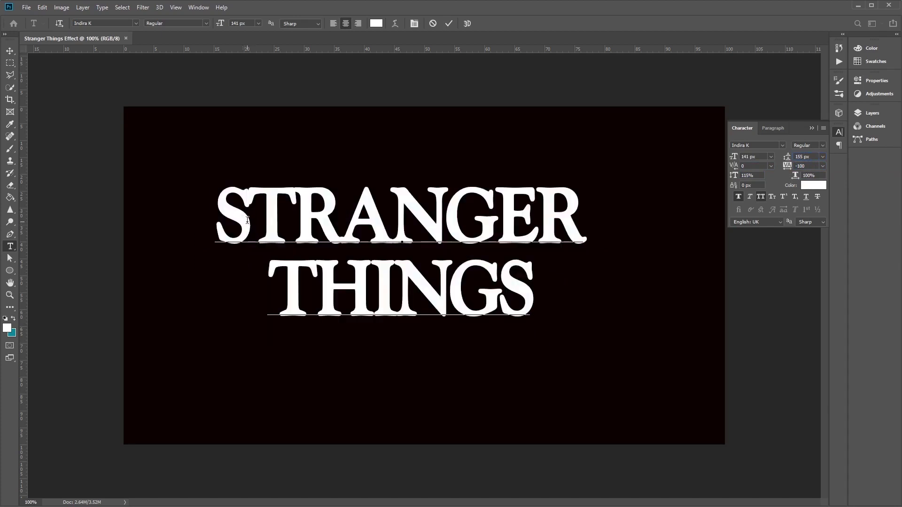
{"action": "left_click_drag", "start_coordinate": [532, 205], "coordinate": [587, 214]}
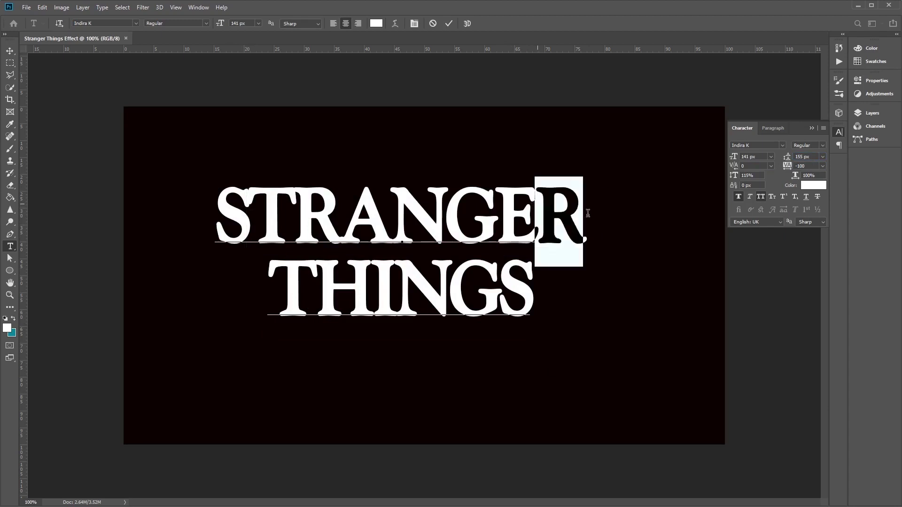
{"action": "left_click_drag", "start_coordinate": [251, 213], "coordinate": [171, 209]}
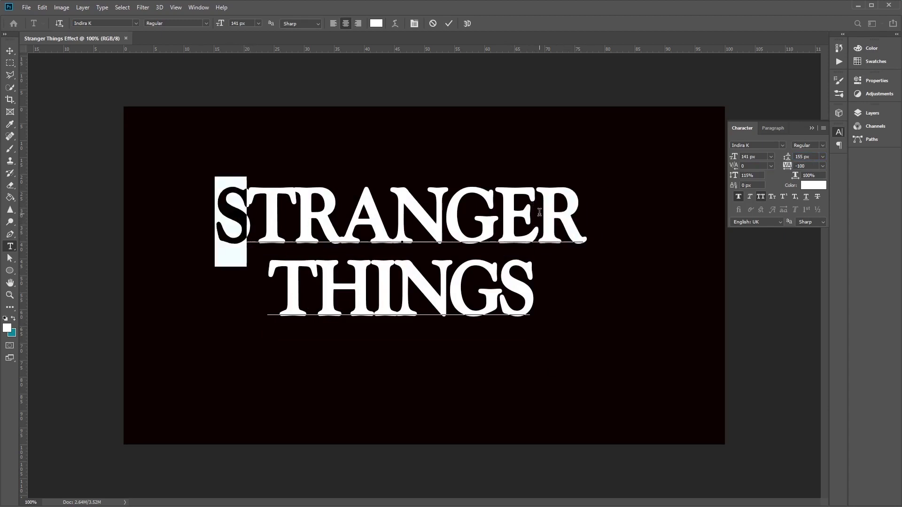
{"action": "left_click_drag", "start_coordinate": [537, 212], "coordinate": [632, 222]}
{"action": "left_click", "coordinate": [250, 209]}
{"action": "left_click_drag", "start_coordinate": [250, 209], "coordinate": [188, 204]}
{"action": "left_click", "coordinate": [454, 255]}
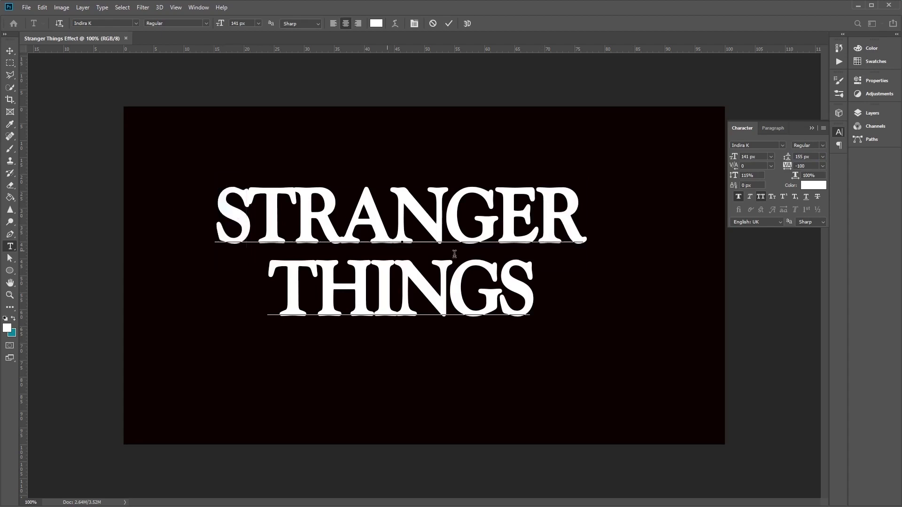
{"action": "left_click_drag", "start_coordinate": [546, 213], "coordinate": [604, 225]}
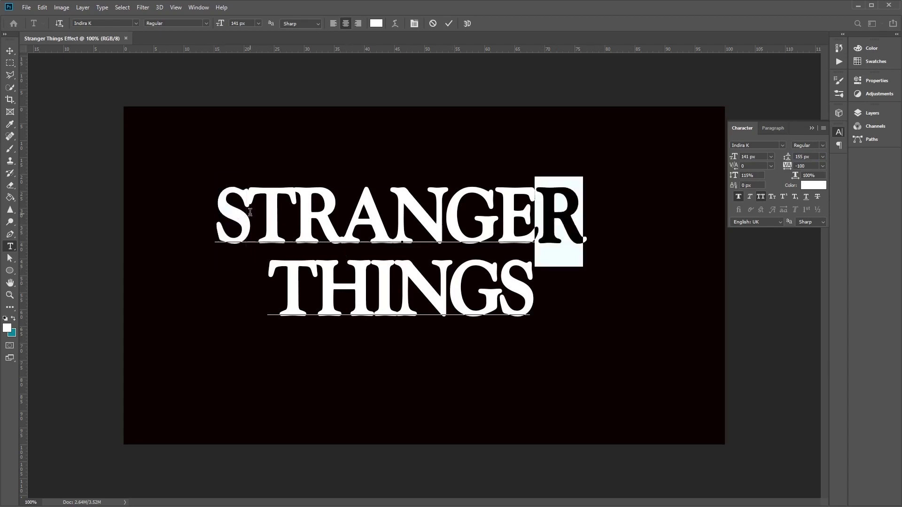
Enlarge the first letter S of STRANGER to 212 px and set its baseline shift to -56 px.
{"action": "left_click_drag", "start_coordinate": [250, 213], "coordinate": [172, 223]}
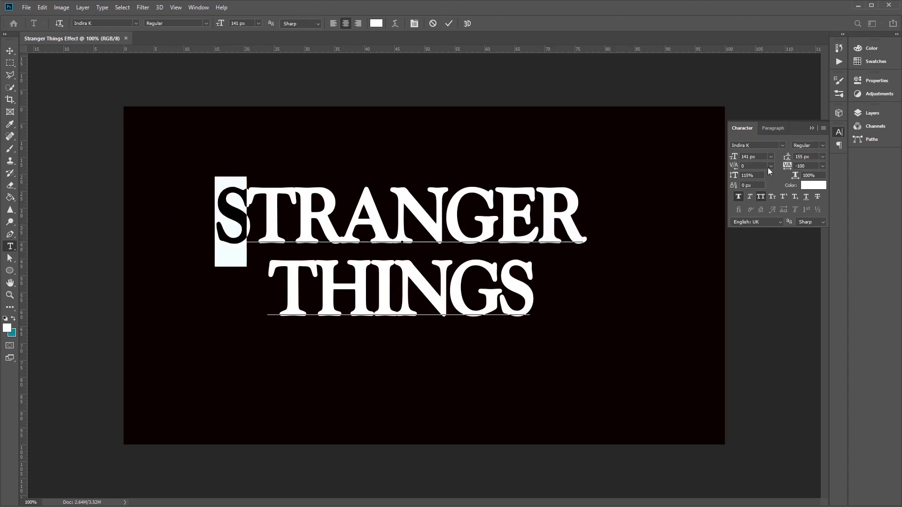
{"action": "left_click", "coordinate": [757, 157]}
{"action": "type", "text": "212"}
{"action": "left_click", "coordinate": [754, 186]}
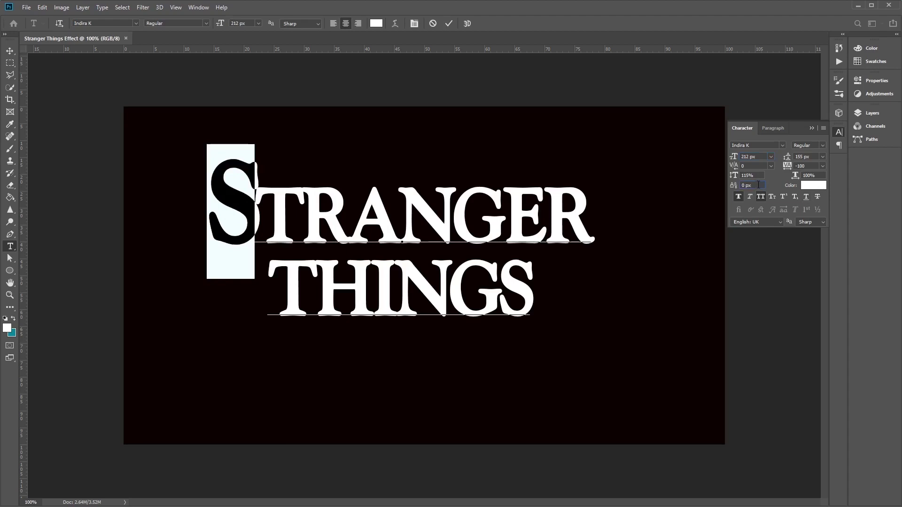
{"action": "left_click", "coordinate": [734, 186]}
{"action": "left_click_drag", "start_coordinate": [734, 186], "coordinate": [708, 190]}
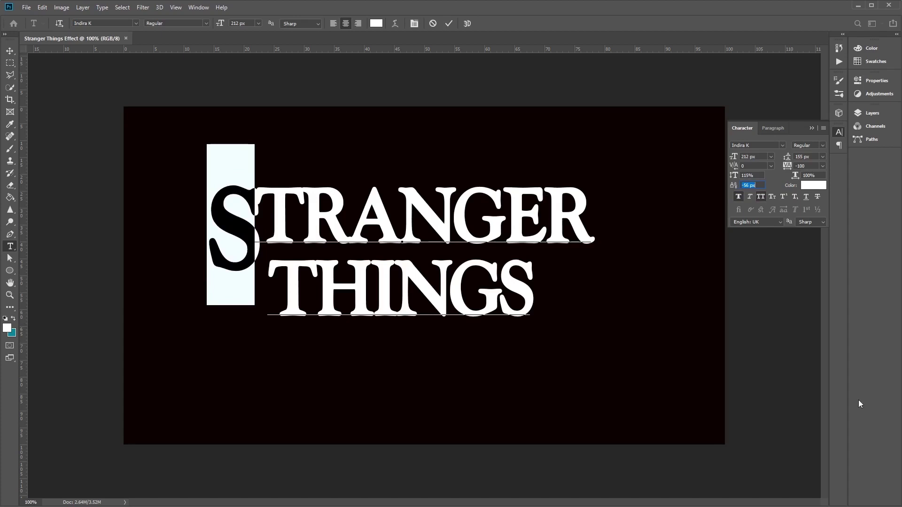
Enlarge the final R of STRANGER to 212 px and set its baseline shift to -52 px.
{"action": "left_click", "coordinate": [545, 207]}
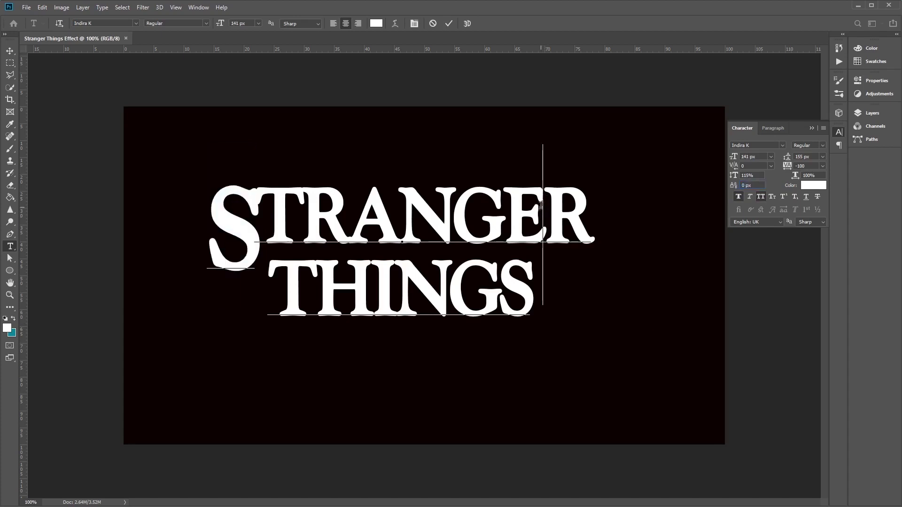
{"action": "left_click_drag", "start_coordinate": [546, 209], "coordinate": [600, 207]}
{"action": "left_click", "coordinate": [737, 196]}
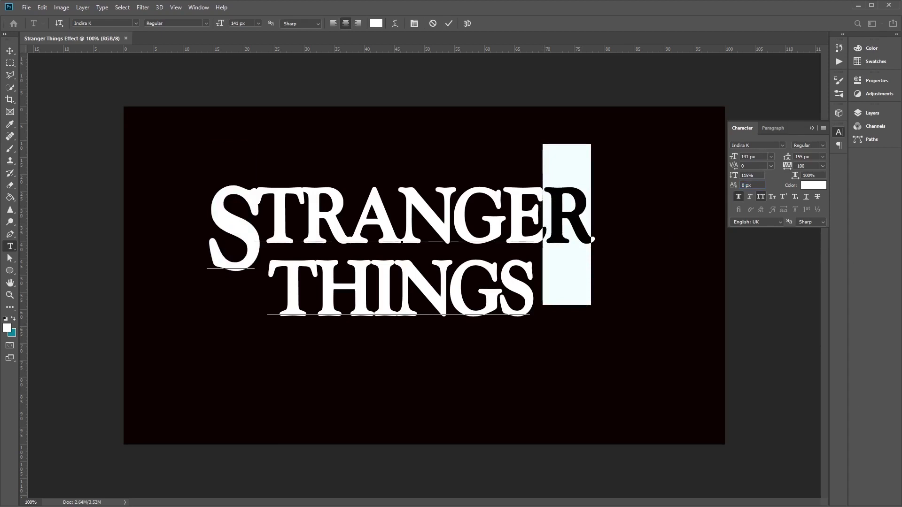
{"action": "left_click", "coordinate": [752, 157]}
{"action": "type", "text": "212"}
{"action": "key", "text": "Return"}
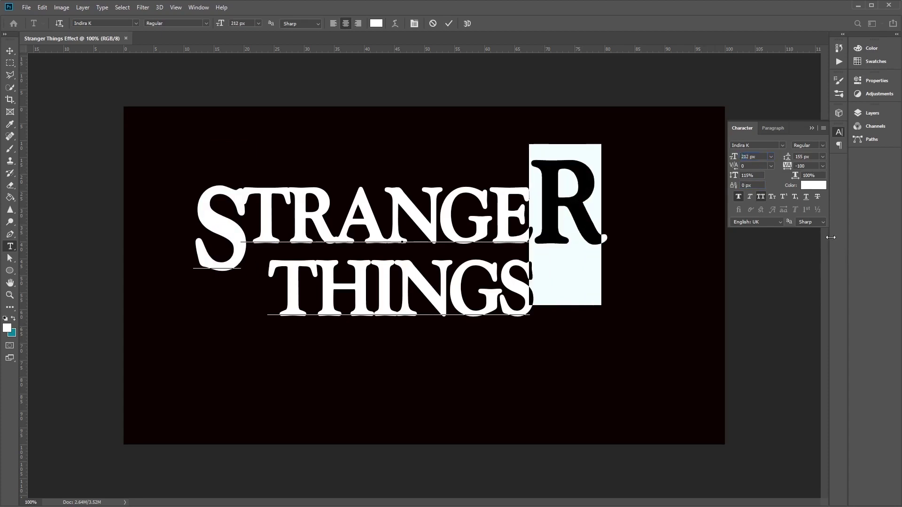
{"action": "left_click_drag", "start_coordinate": [734, 186], "coordinate": [711, 188]}
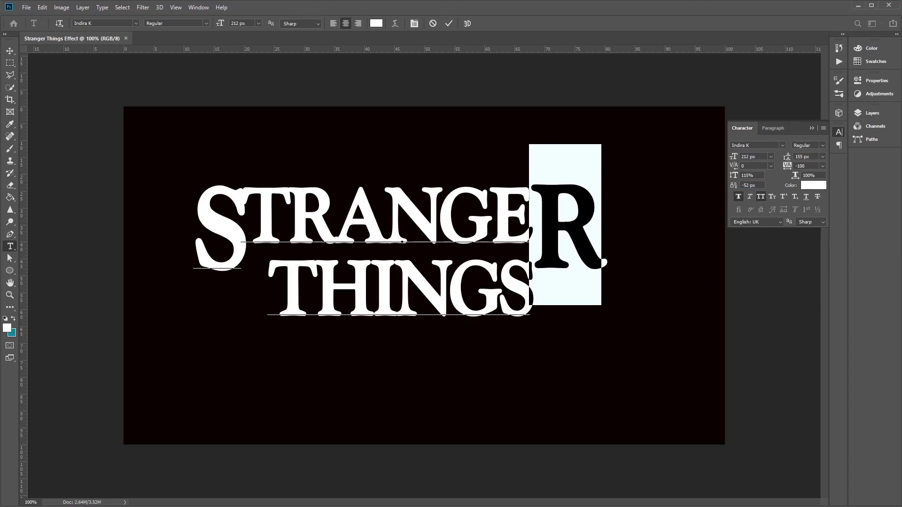
Set the kerning between the large S and the T in STRANGER to 90.
{"action": "left_click", "coordinate": [250, 219]}
{"action": "key", "text": "shift+alt+Down"}
{"action": "key", "text": "shift+alt+Down"}
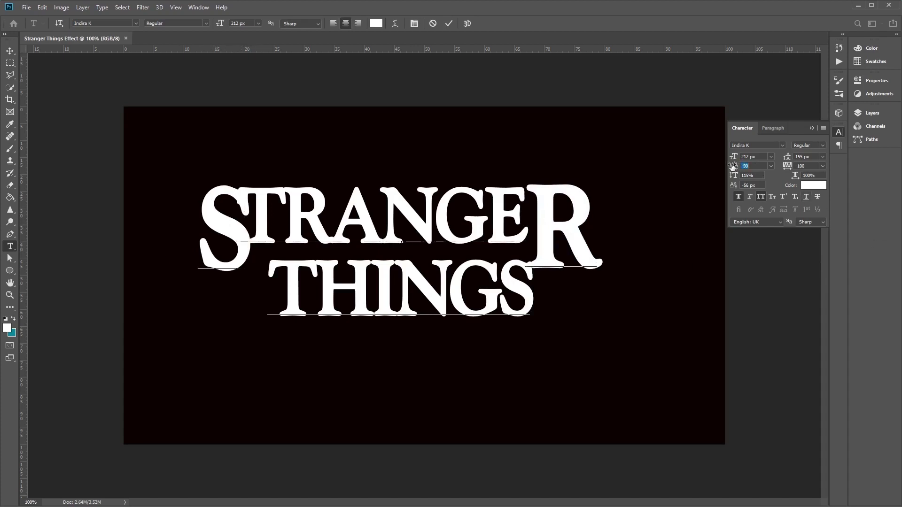
{"action": "left_click_drag", "start_coordinate": [739, 167], "coordinate": [740, 167]}
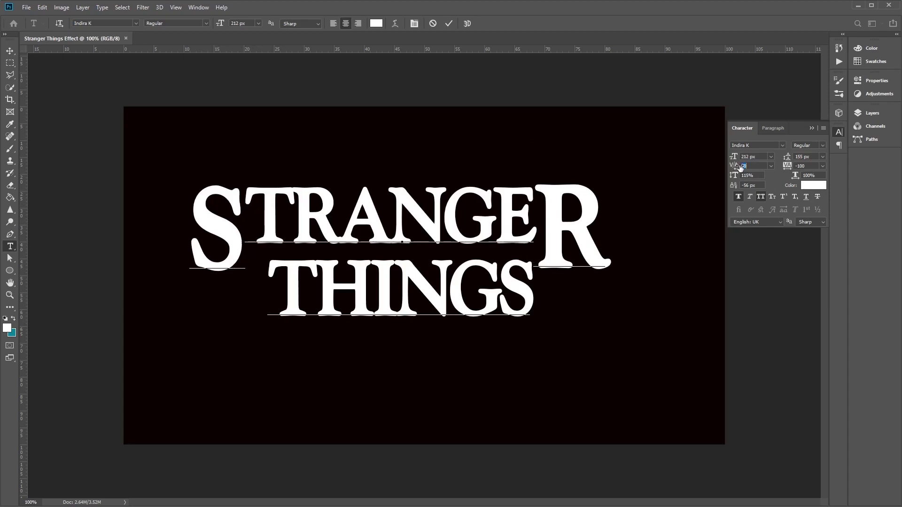
{"action": "key", "text": "Return"}
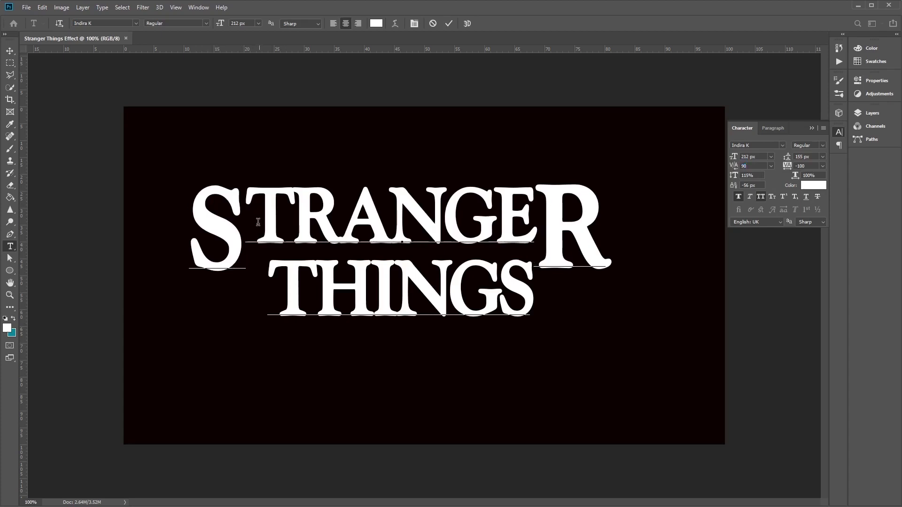
Widen the kerning in STRANGER between T and R and between R and A, and set it to 90 between A and N.
{"action": "key", "text": "Right"}
{"action": "left_click_drag", "start_coordinate": [735, 164], "coordinate": [740, 166]}
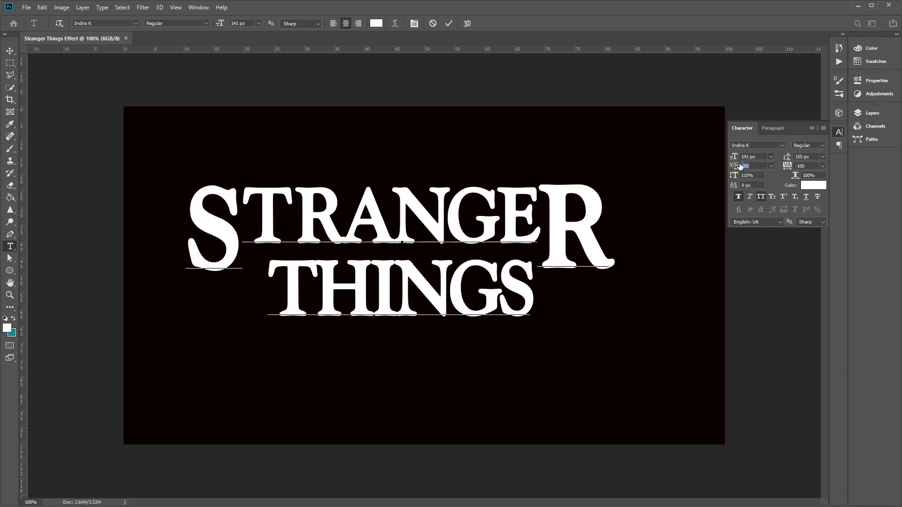
{"action": "key", "text": "Return"}
{"action": "key", "text": "Right"}
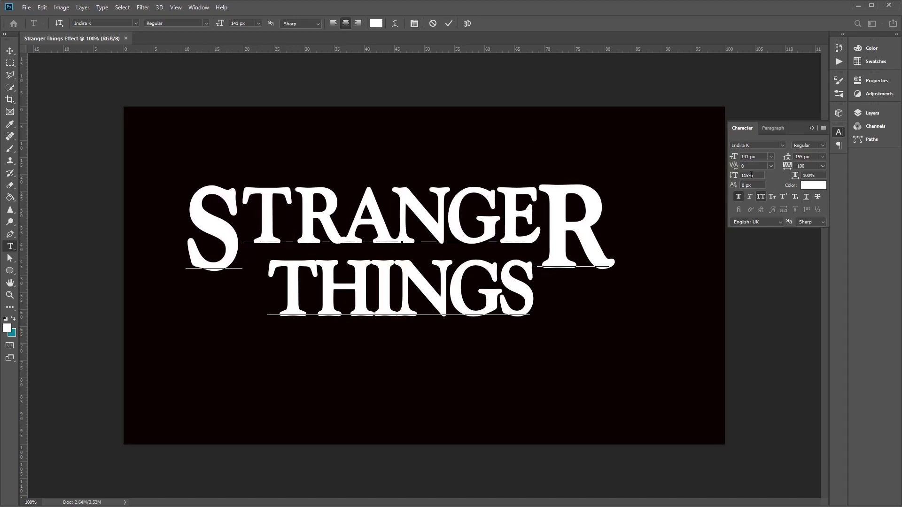
{"action": "left_click_drag", "start_coordinate": [736, 167], "coordinate": [739, 168]}
{"action": "left_click", "coordinate": [410, 227]}
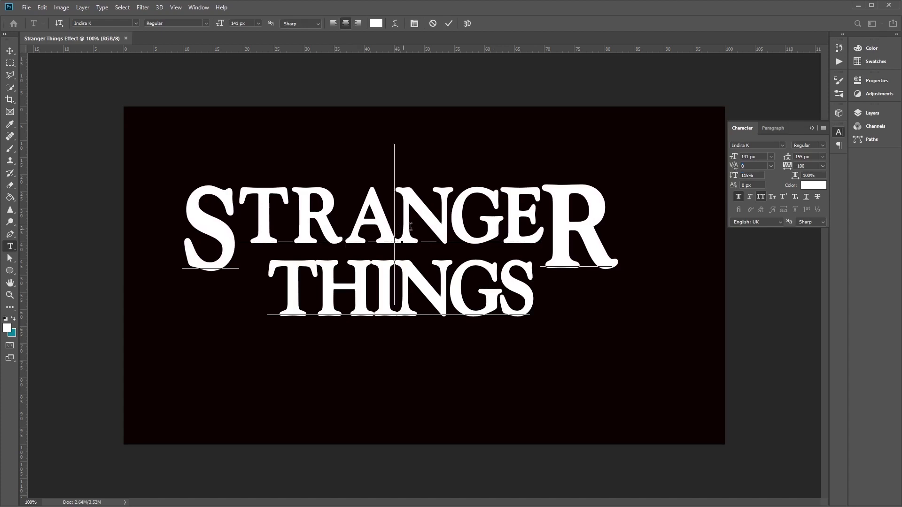
{"action": "left_click_drag", "start_coordinate": [735, 168], "coordinate": [735, 169]}
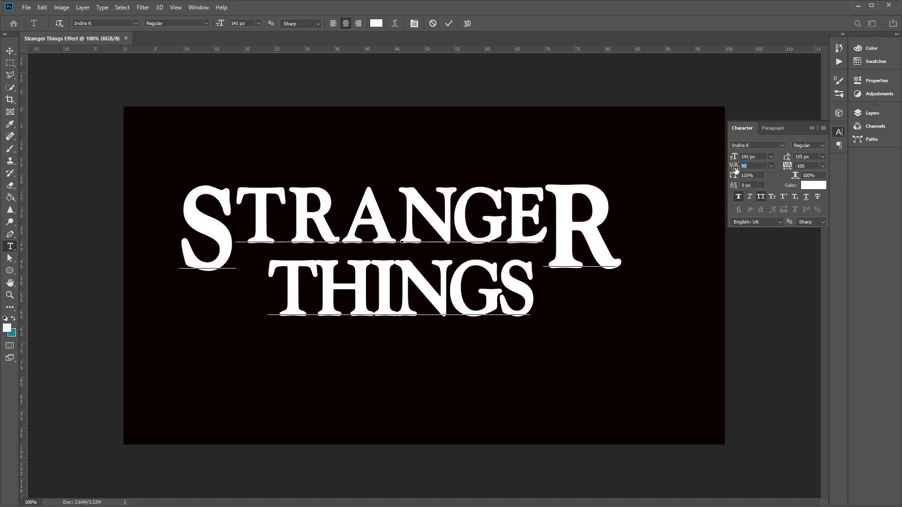
Set the kerning in STRANGER to 50 between N and G and 110 between E and the large R, also loosening G and E.
{"action": "key", "text": "Right"}
{"action": "left_click_drag", "start_coordinate": [733, 166], "coordinate": [735, 167]}
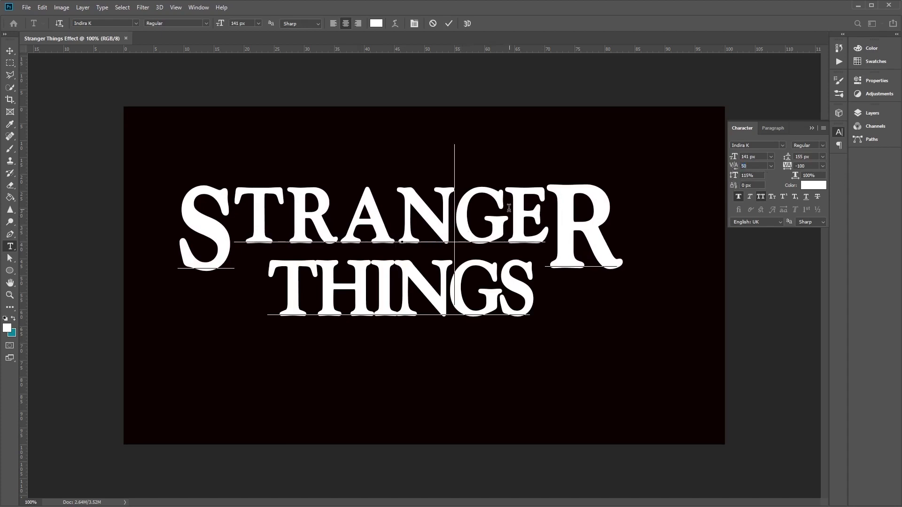
{"action": "key", "text": "Right"}
{"action": "left_click_drag", "start_coordinate": [732, 165], "coordinate": [736, 165]}
{"action": "key", "text": "Right"}
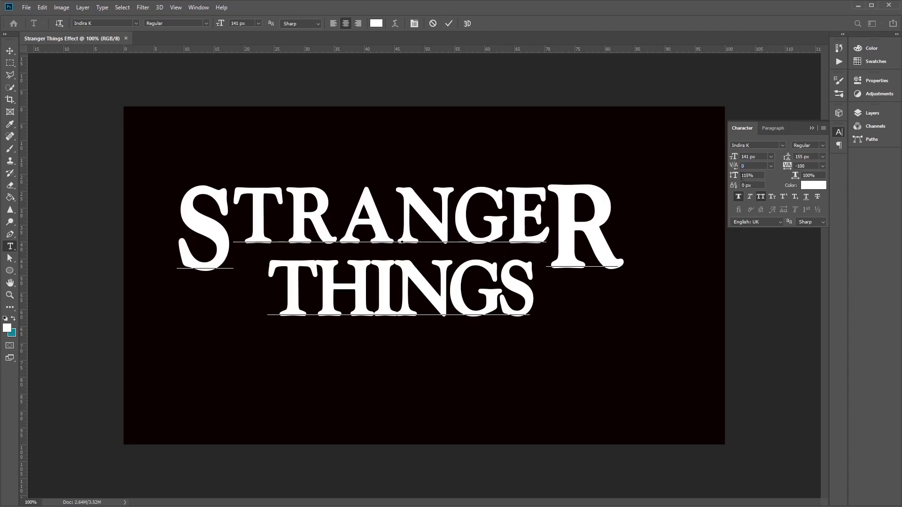
{"action": "left_click_drag", "start_coordinate": [734, 165], "coordinate": [736, 168]}
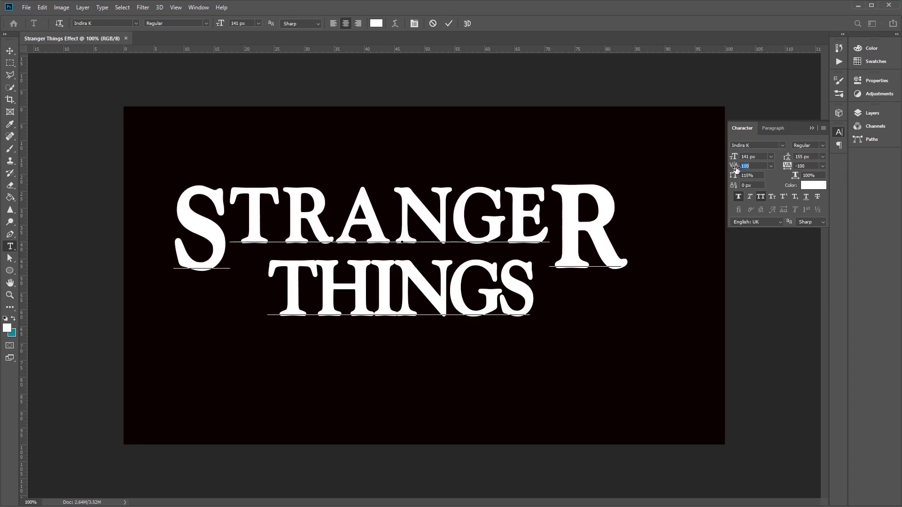
Widen the kerning in THINGS between T and H and between I and N, and set it to 80 between H and I.
{"action": "left_click", "coordinate": [313, 296]}
{"action": "left_click_drag", "start_coordinate": [737, 168], "coordinate": [737, 168]}
{"action": "left_click", "coordinate": [373, 293]}
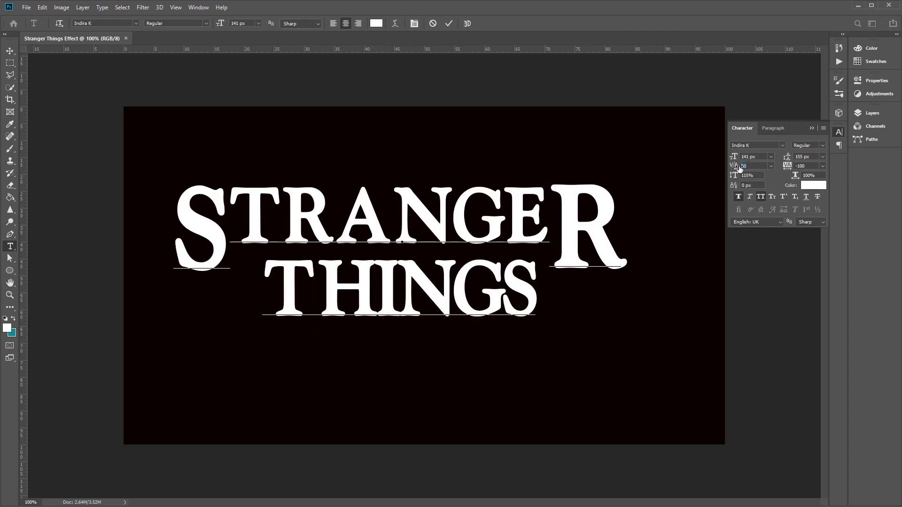
{"action": "left_click_drag", "start_coordinate": [737, 168], "coordinate": [740, 169]}
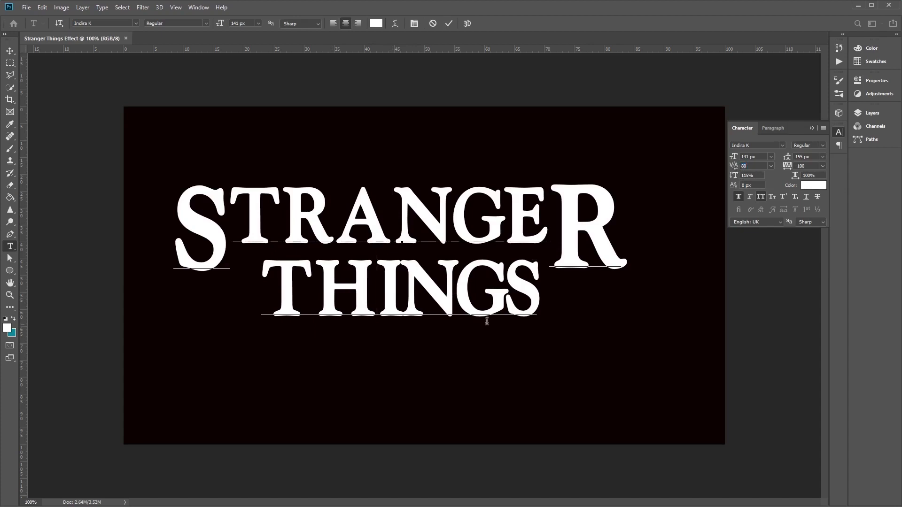
{"action": "left_click", "coordinate": [400, 293]}
{"action": "left_click_drag", "start_coordinate": [738, 165], "coordinate": [742, 166]}
Loosen the kerning between N and G in THINGS, set it to 60 between G and S, and commit the title text.
{"action": "left_click", "coordinate": [453, 289]}
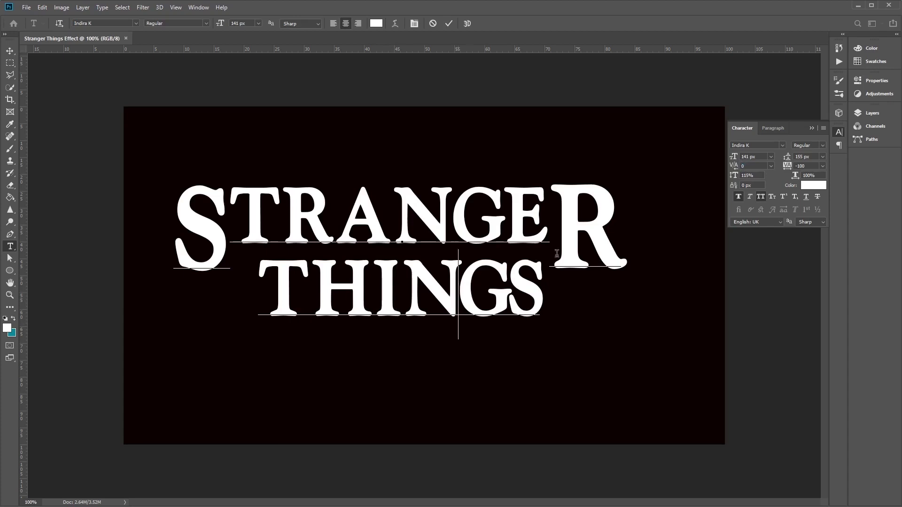
{"action": "left_click_drag", "start_coordinate": [736, 167], "coordinate": [736, 169]}
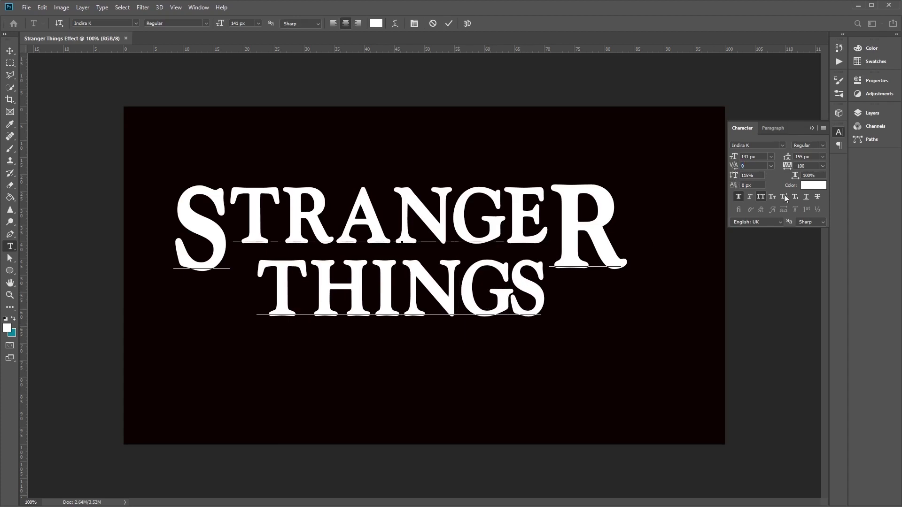
{"action": "left_click_drag", "start_coordinate": [739, 168], "coordinate": [744, 169]}
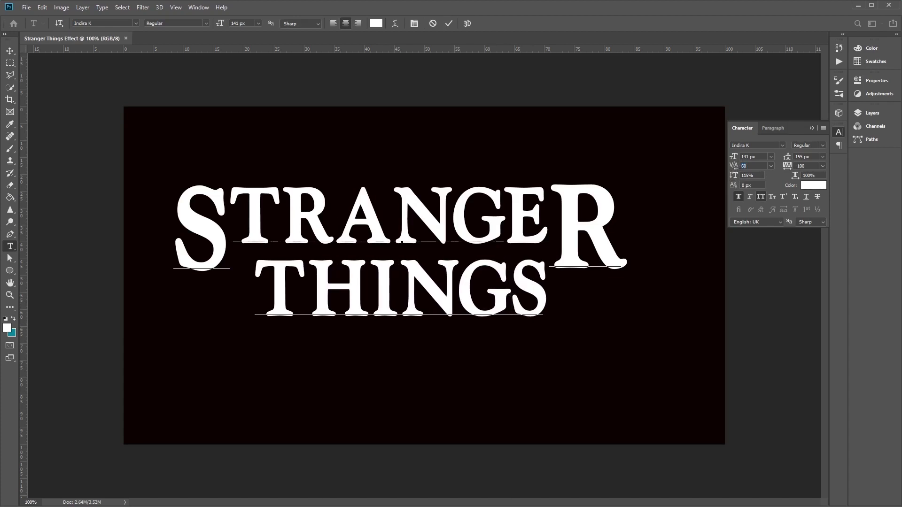
{"action": "key", "text": "Right"}
{"action": "left_click", "coordinate": [10, 51]}
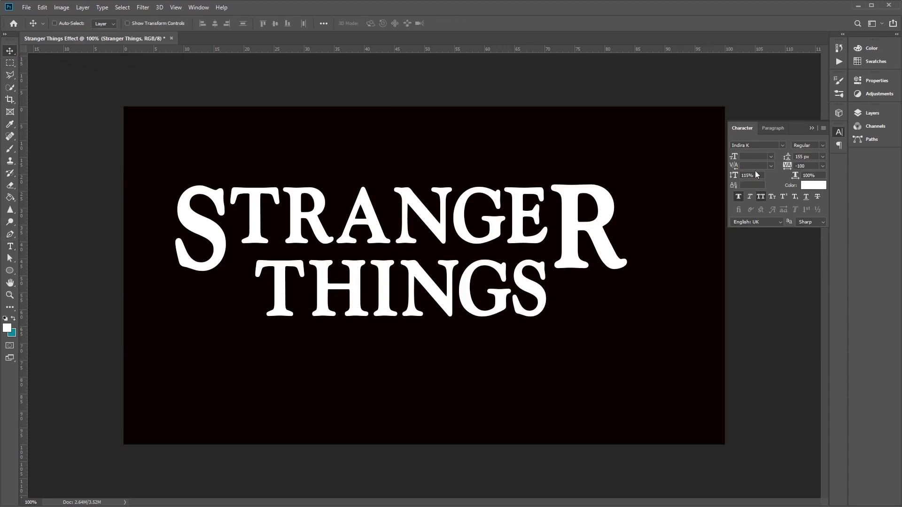
Reduce the fill of the Stranger Things text layer to 0%, keeping its opacity at 100%.
{"action": "left_click", "coordinate": [865, 115]}
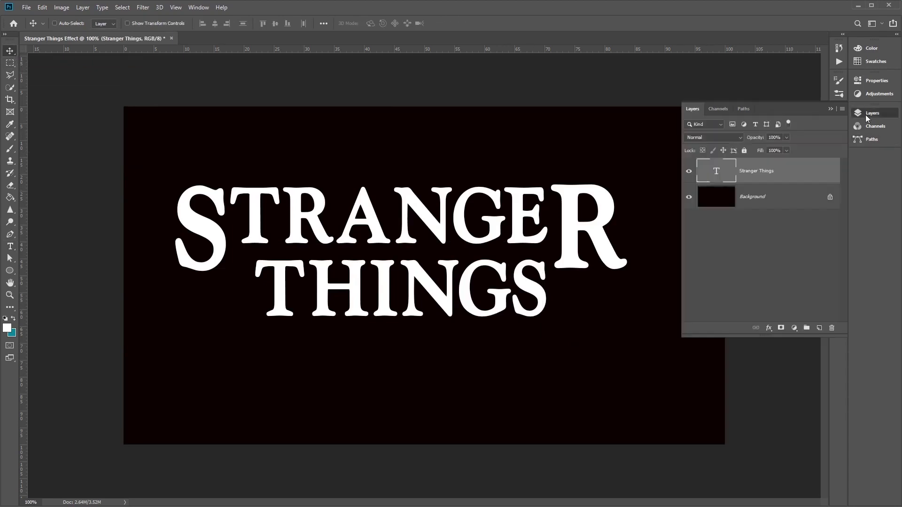
{"action": "left_click", "coordinate": [786, 150]}
{"action": "left_click_drag", "start_coordinate": [778, 162], "coordinate": [740, 163]}
{"action": "left_click", "coordinate": [808, 181]}
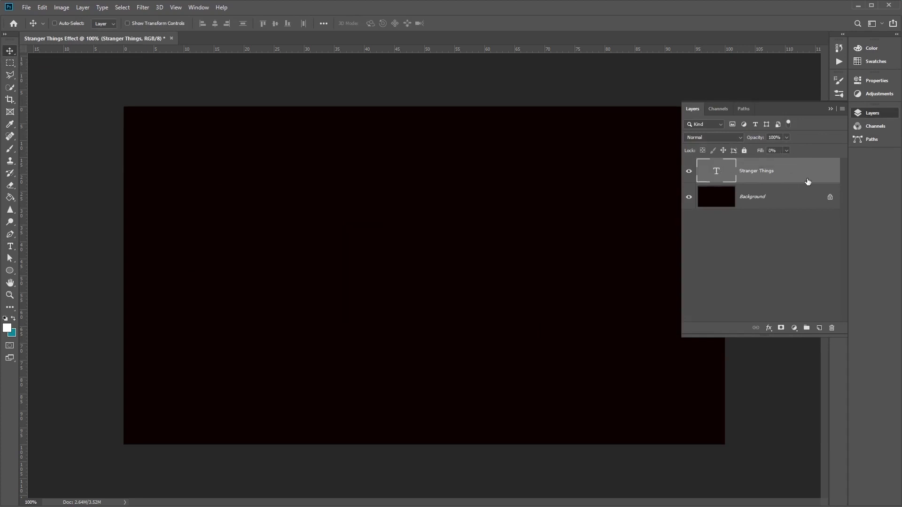
Add a Bevel & Emboss effect with the Stroke Emboss style to the Stranger Things text layer.
{"action": "right_click", "coordinate": [747, 171]}
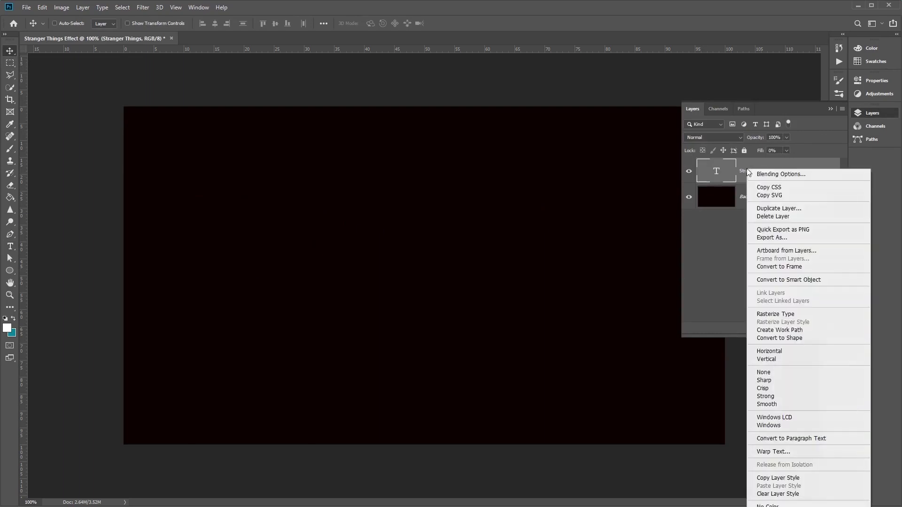
{"action": "left_click", "coordinate": [758, 175]}
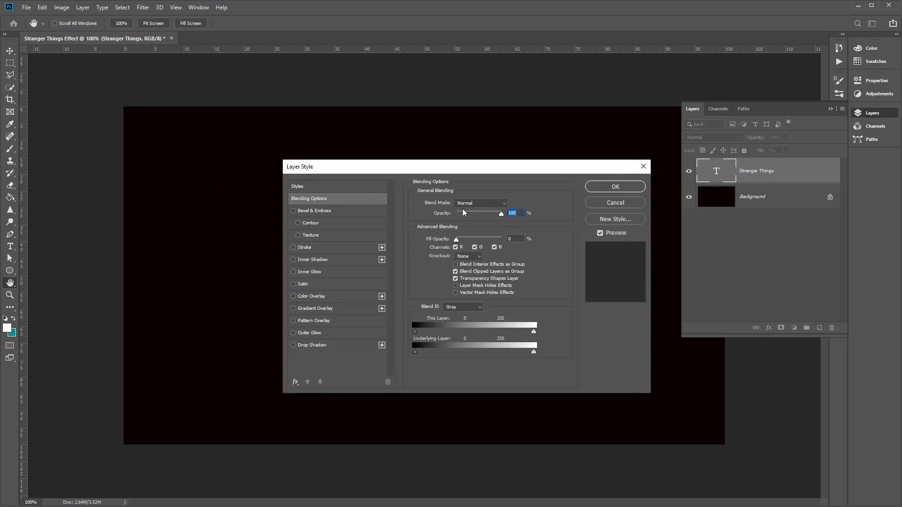
{"action": "left_click", "coordinate": [326, 212]}
{"action": "left_click_drag", "start_coordinate": [421, 171], "coordinate": [583, 190]}
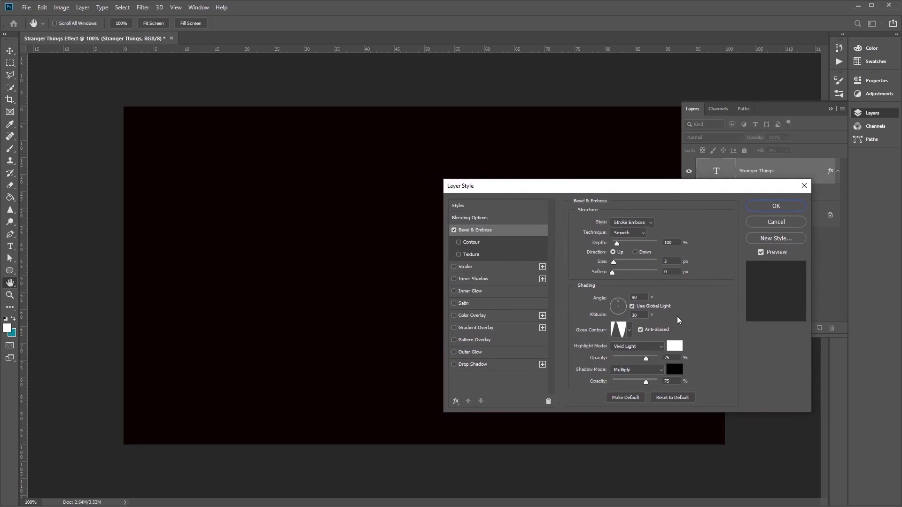
{"action": "left_click", "coordinate": [648, 222]}
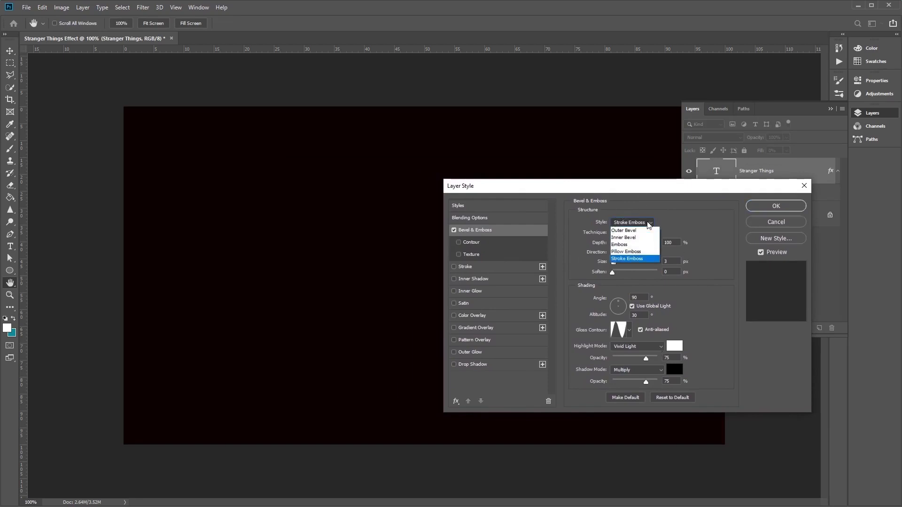
{"action": "left_click", "coordinate": [642, 259]}
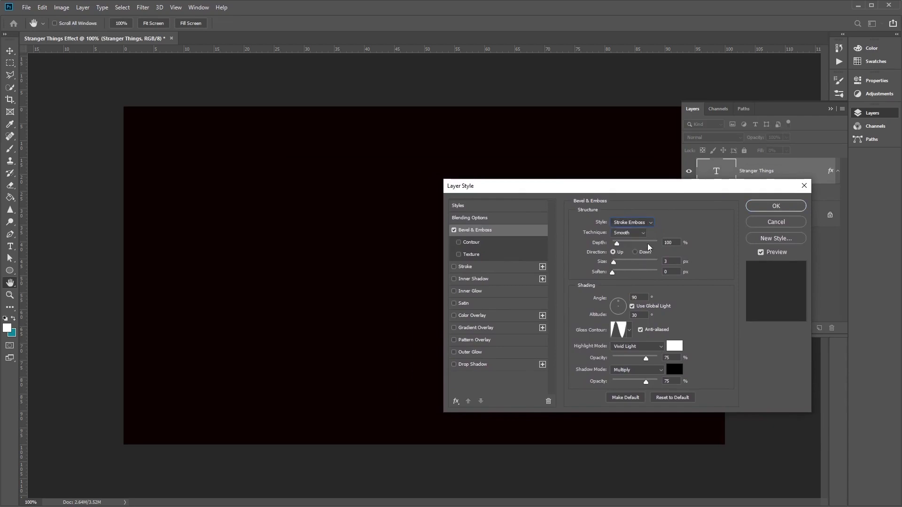
Set the bevel's depth to 220% and size to 3 px, disable Use Global Light, and use angle 156° and altitude 37°.
{"action": "double_click", "coordinate": [671, 242]}
{"action": "type", "text": "220"}
{"action": "double_click", "coordinate": [669, 262]}
{"action": "left_click", "coordinate": [632, 307]}
{"action": "left_click", "coordinate": [644, 297]}
{"action": "type", "text": "156"}
{"action": "key", "text": "Tab"}
{"action": "type", "text": "3"}
{"action": "key", "text": "Return"}
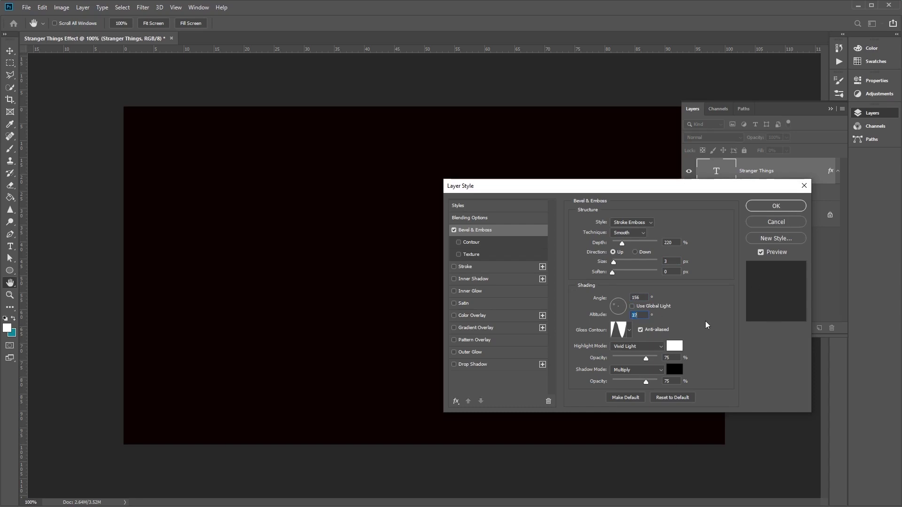
Change the bevel's gloss contour to the fourth preset, the rounded V-shaped curve.
{"action": "left_click", "coordinate": [630, 330]}
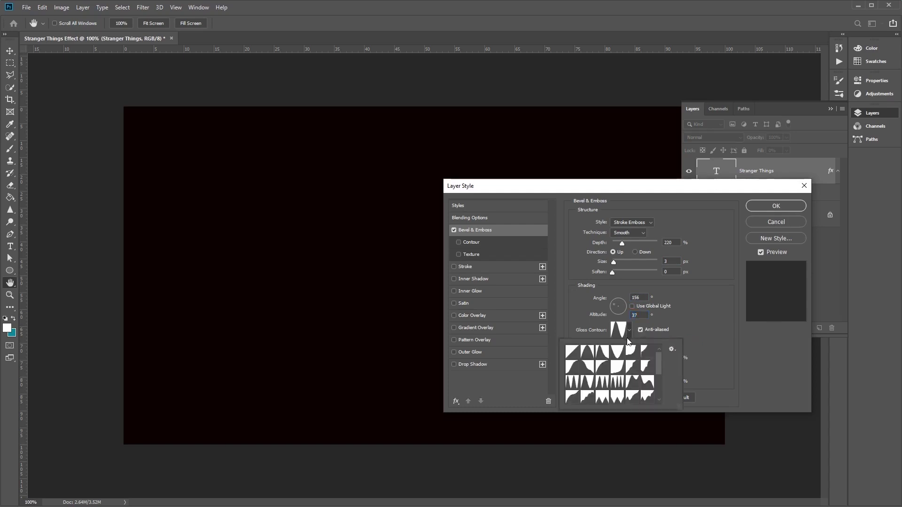
{"action": "left_click", "coordinate": [622, 357]}
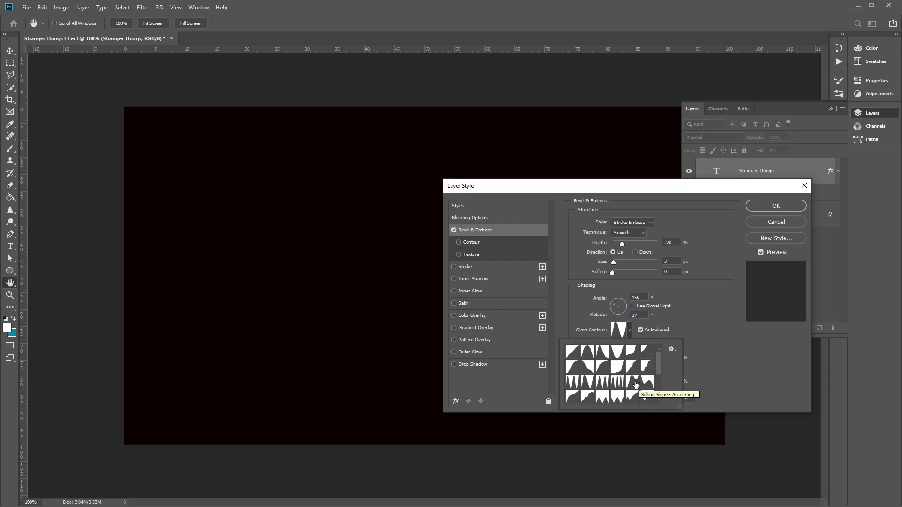
{"action": "left_click", "coordinate": [618, 353]}
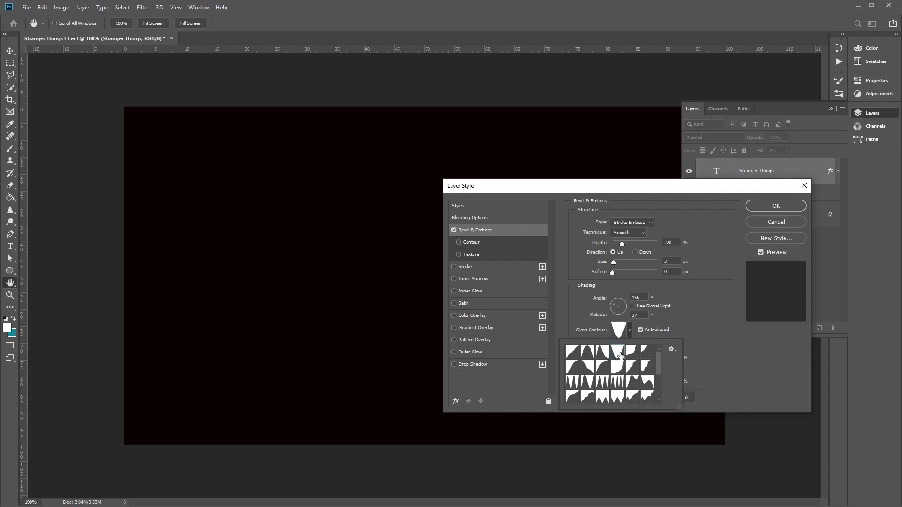
{"action": "left_click", "coordinate": [675, 318]}
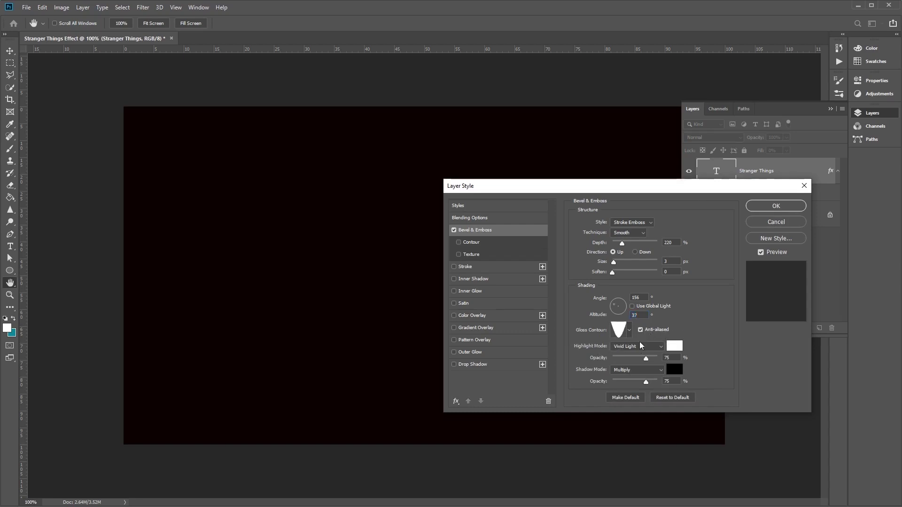
Set the bevel's highlight mode to Screen with 35% opacity and the shadow opacity to 50%.
{"action": "left_click", "coordinate": [647, 347]}
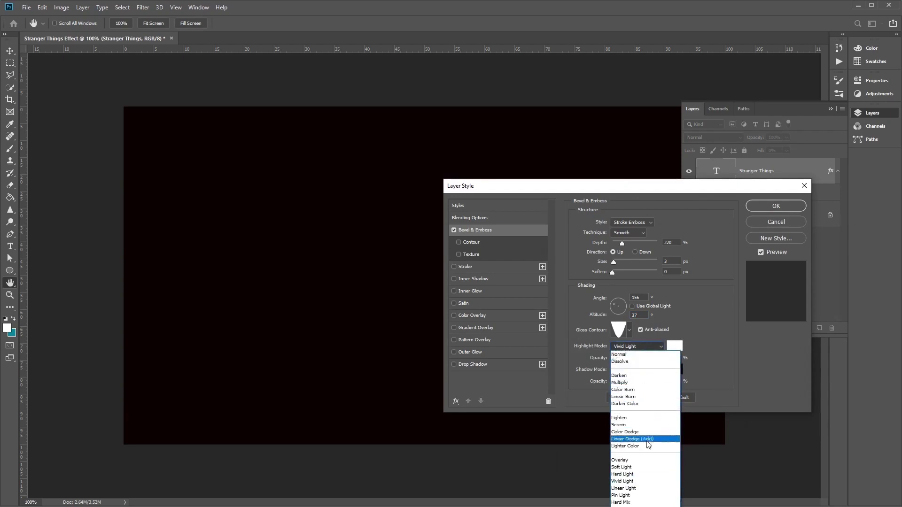
{"action": "left_click", "coordinate": [654, 425]}
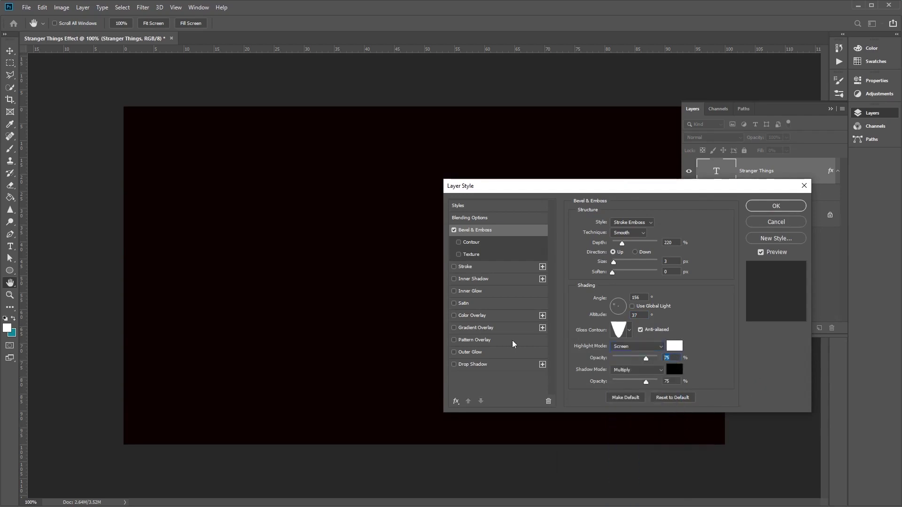
{"action": "type", "text": "35"}
{"action": "double_click", "coordinate": [677, 382]}
{"action": "type", "text": "50"}
{"action": "key", "text": "ctrl+a"}
Enable the bevel's Contour option, choose the fifth contour preset with a rounded curve, and turn on anti-aliasing.
{"action": "left_click", "coordinate": [471, 242]}
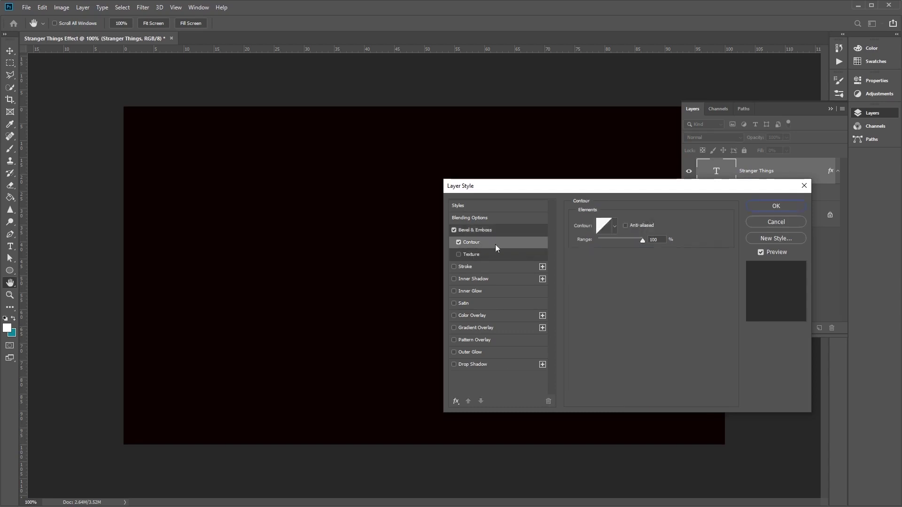
{"action": "left_click", "coordinate": [616, 226]}
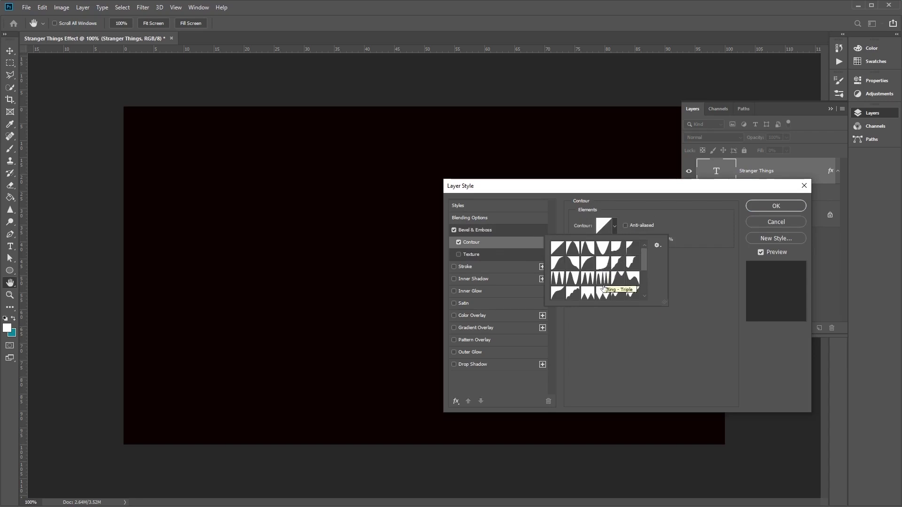
{"action": "left_click", "coordinate": [619, 252]}
{"action": "left_click", "coordinate": [679, 224]}
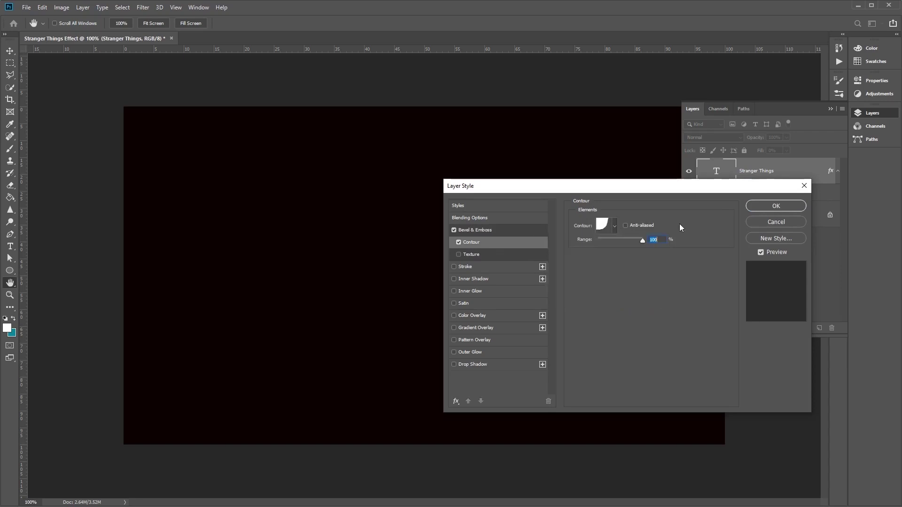
{"action": "left_click", "coordinate": [625, 226]}
Add a Stroke effect to the title with a size of 3 px positioned inside.
{"action": "left_click", "coordinate": [460, 267]}
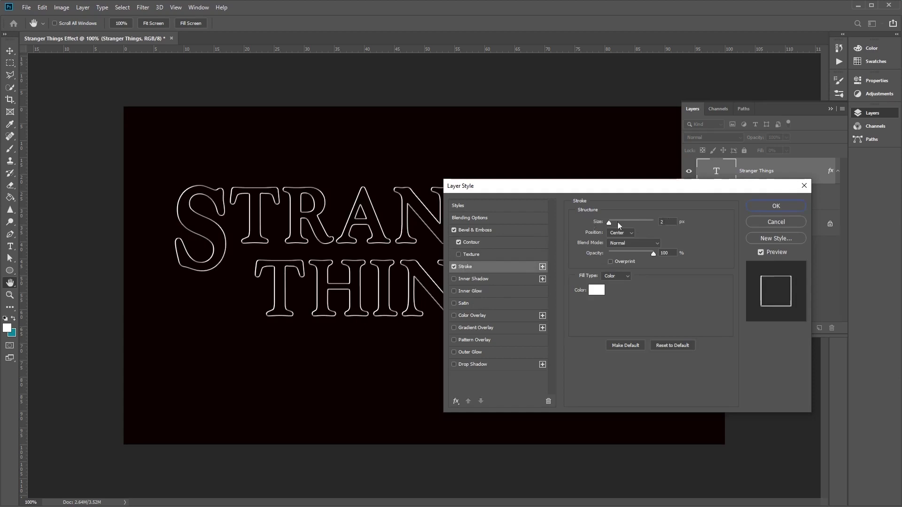
{"action": "left_click_drag", "start_coordinate": [665, 224], "coordinate": [638, 220]}
{"action": "type", "text": "3"}
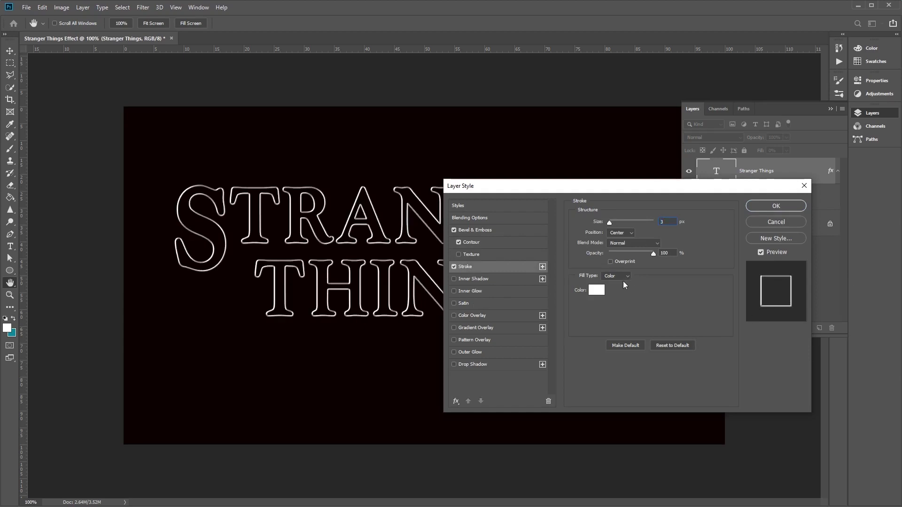
{"action": "left_click", "coordinate": [623, 232]}
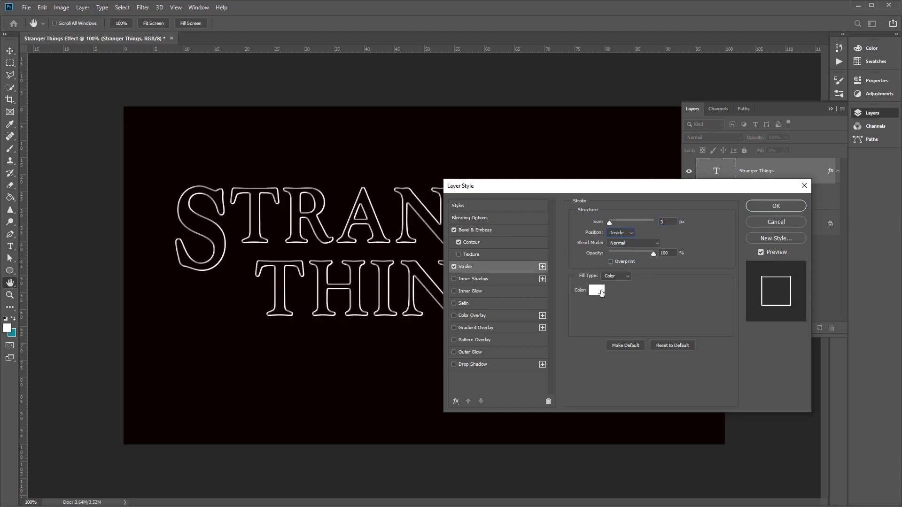
Set the title's stroke color to #ce1725.
{"action": "left_click", "coordinate": [601, 292]}
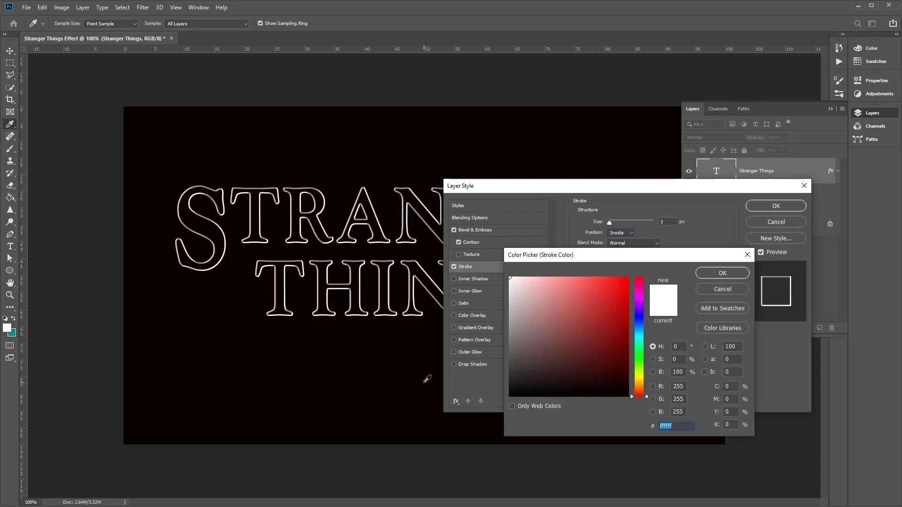
{"action": "type", "text": "ce1"}
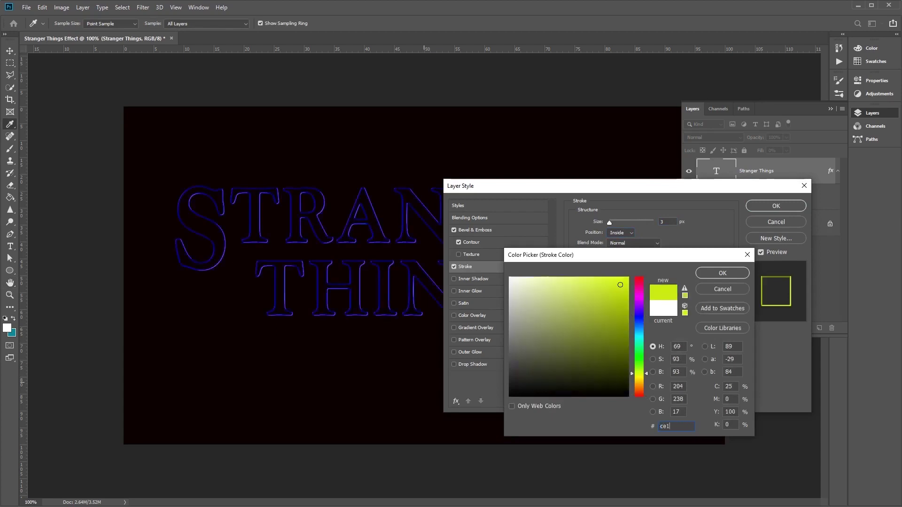
{"action": "type", "text": "725"}
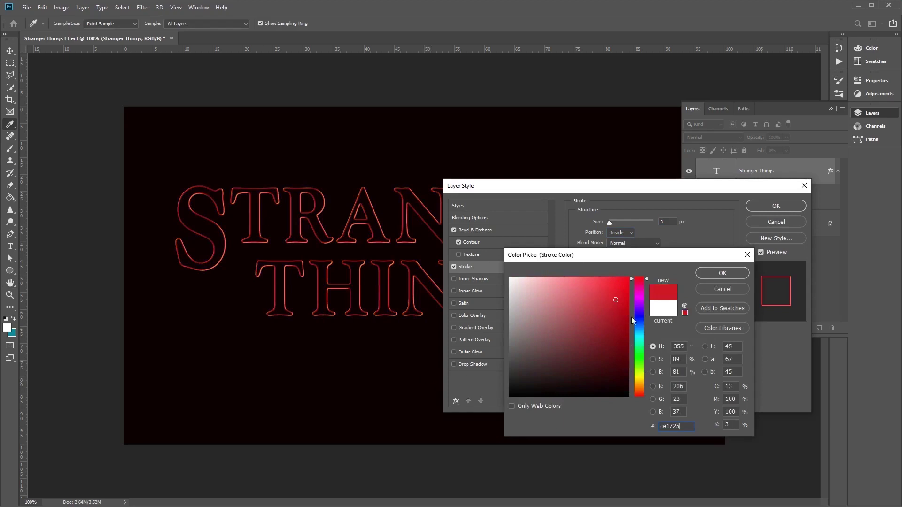
{"action": "left_click", "coordinate": [735, 275]}
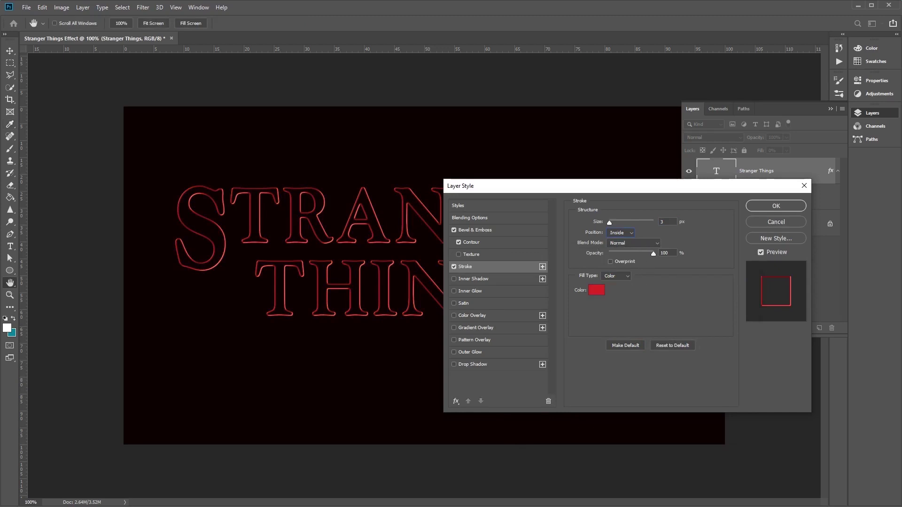
Add an Inner Glow to the title with Screen blend mode, 50% opacity and 5% noise.
{"action": "left_click", "coordinate": [467, 293]}
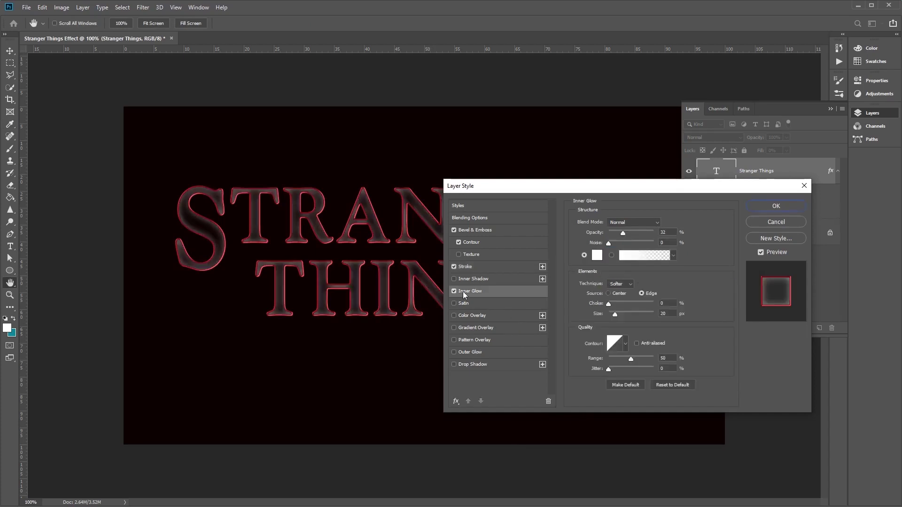
{"action": "left_click", "coordinate": [642, 223]}
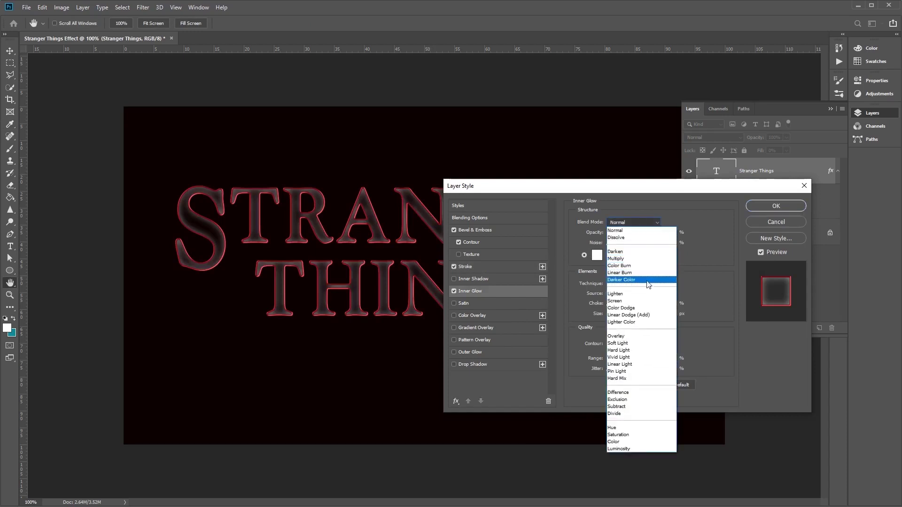
{"action": "left_click", "coordinate": [651, 302]}
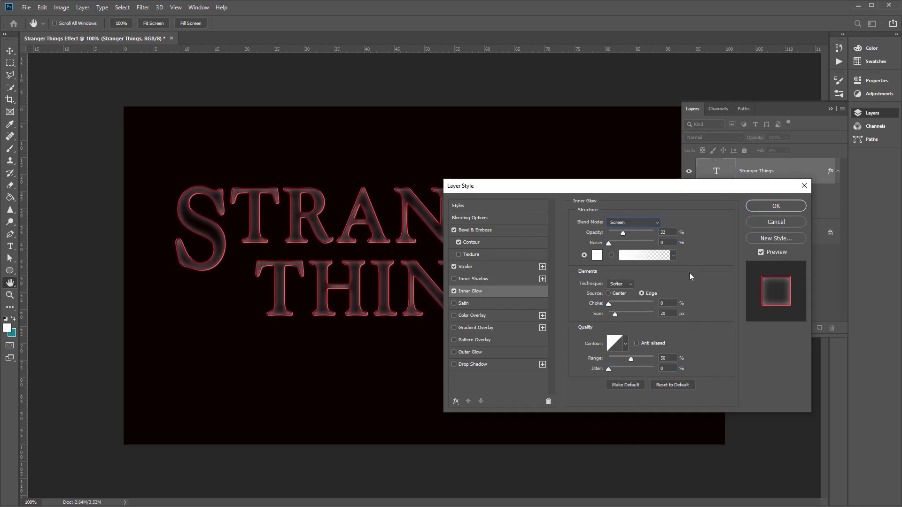
{"action": "left_click", "coordinate": [672, 232]}
{"action": "type", "text": "50"}
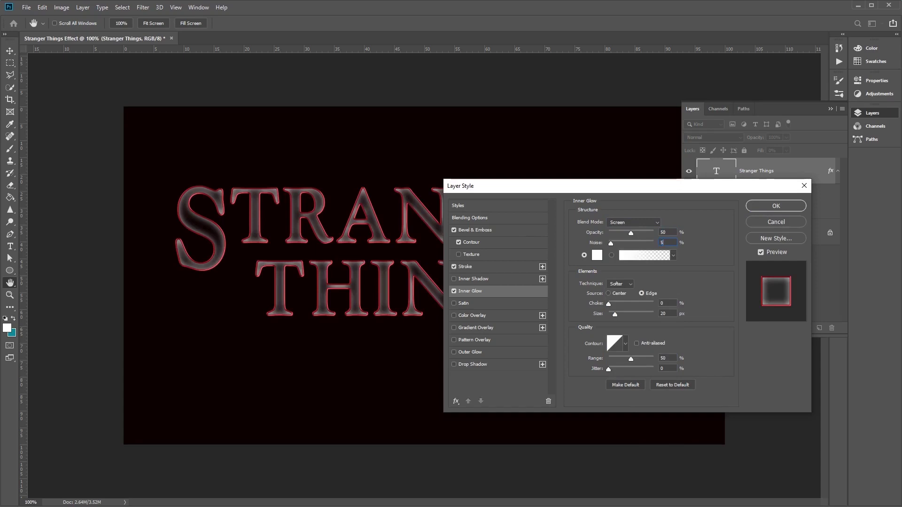
Set the inner glow's color to #ea0f0f and its size to 17 px.
{"action": "left_click", "coordinate": [595, 255]}
{"action": "double_click", "coordinate": [689, 427]}
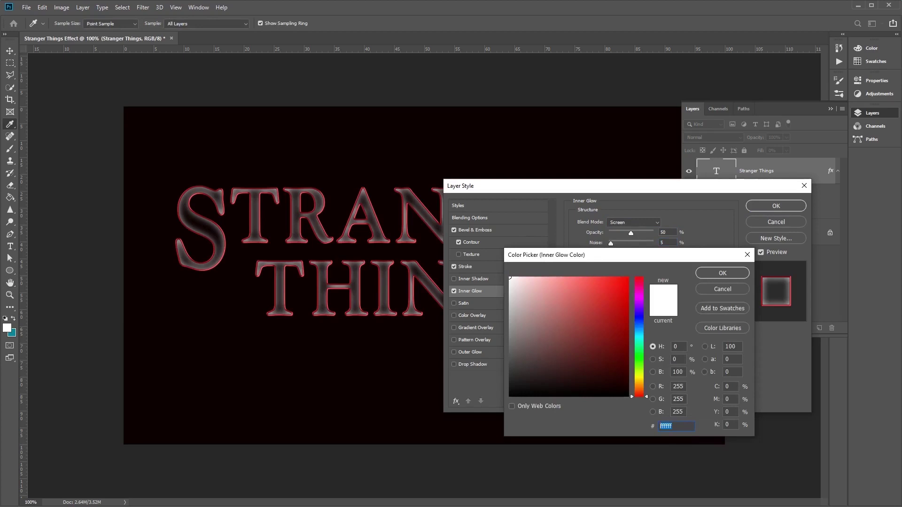
{"action": "type", "text": "ea0"}
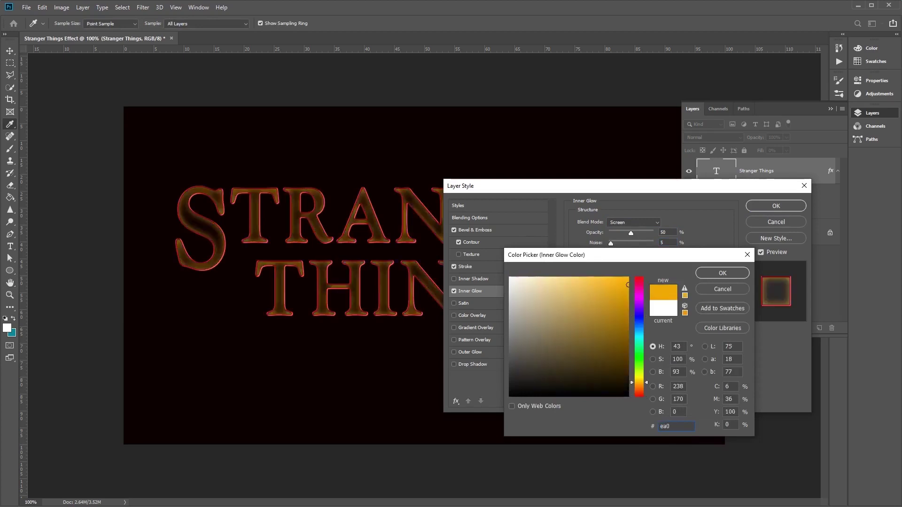
{"action": "type", "text": "f0f"}
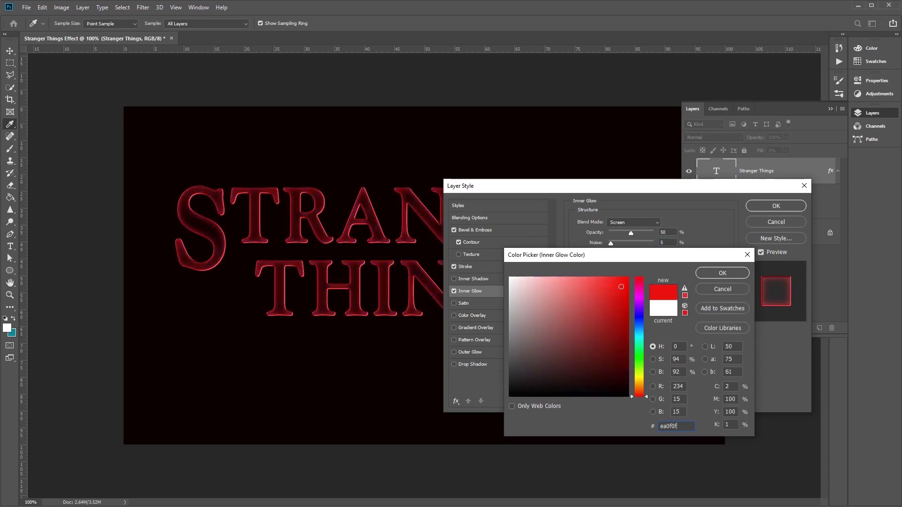
{"action": "left_click", "coordinate": [734, 272]}
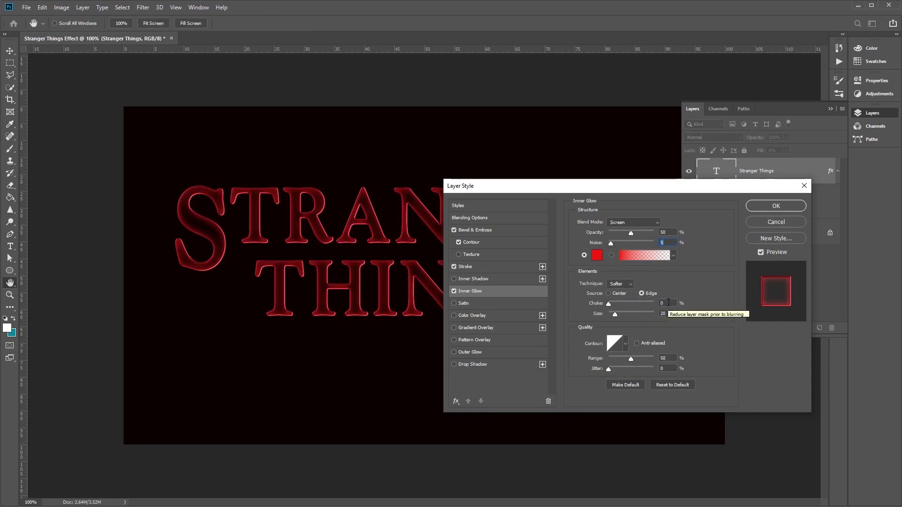
{"action": "left_click", "coordinate": [671, 314]}
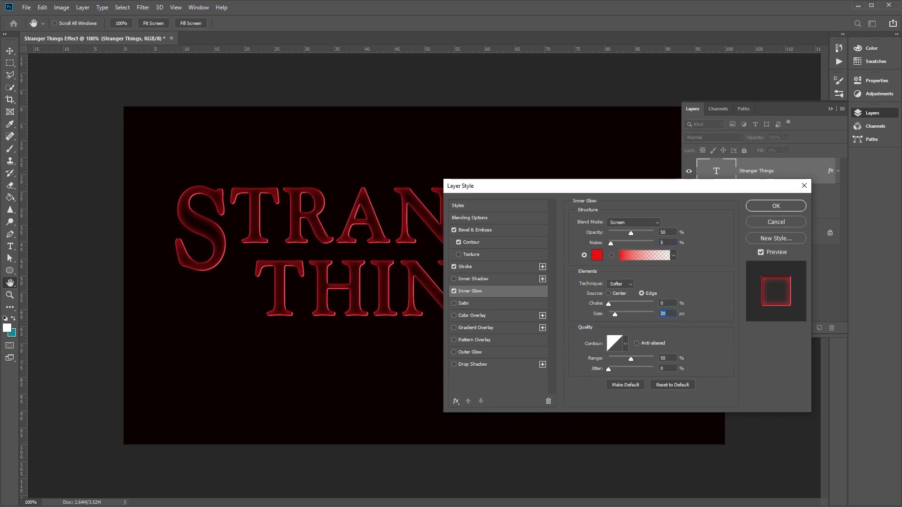
{"action": "type", "text": "17"}
{"action": "key", "text": "Return"}
Add an Outer Glow to the title with Screen blend mode, 50% opacity and 5% noise.
{"action": "left_click", "coordinate": [473, 352]}
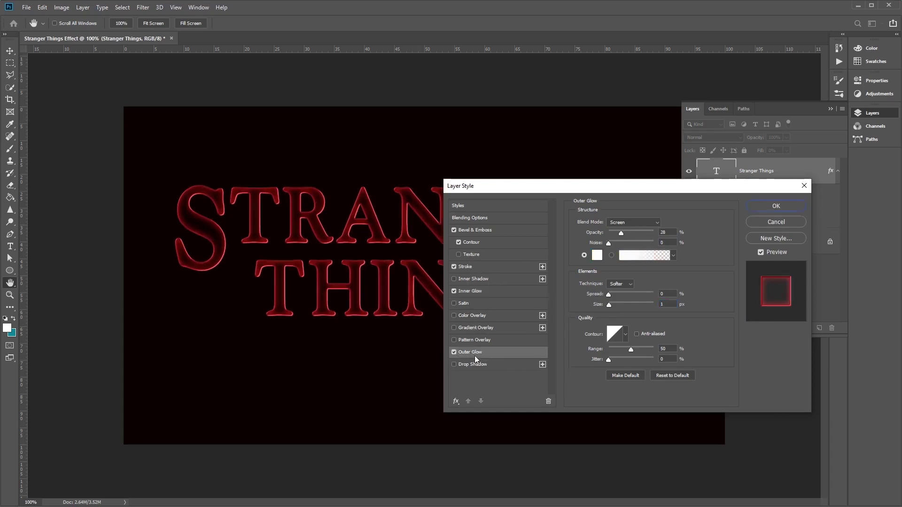
{"action": "left_click", "coordinate": [652, 225]}
{"action": "left_click", "coordinate": [650, 223]}
{"action": "key", "text": "Tab"}
{"action": "type", "text": "50"}
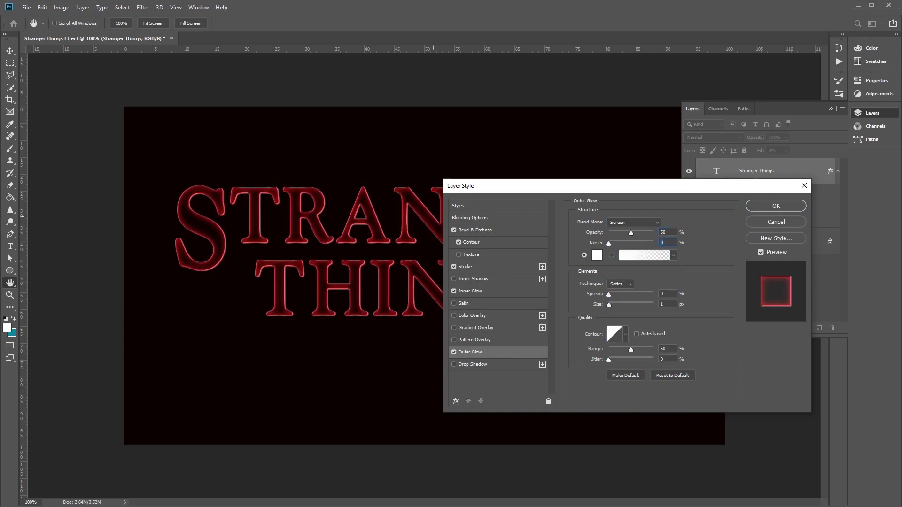
{"action": "type", "text": "5"}
Set the outer glow's color to #ea2314.
{"action": "left_click", "coordinate": [597, 256]}
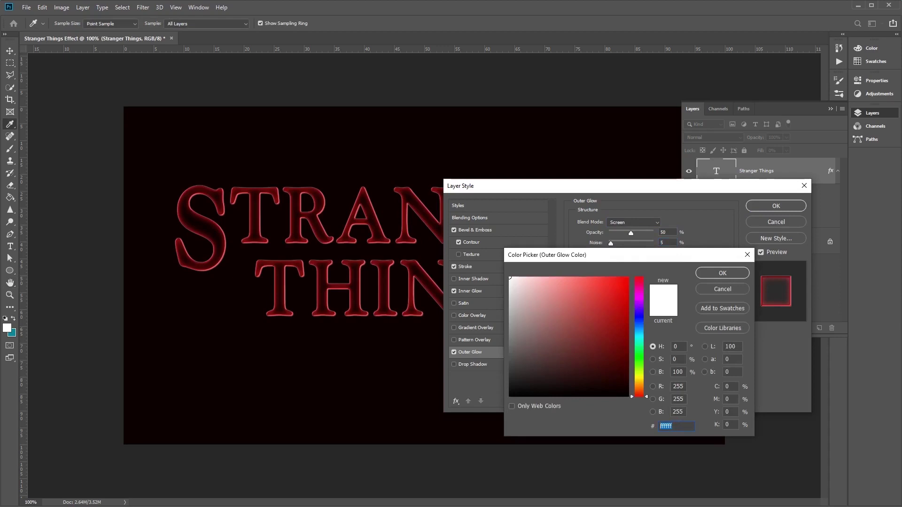
{"action": "type", "text": "ea"}
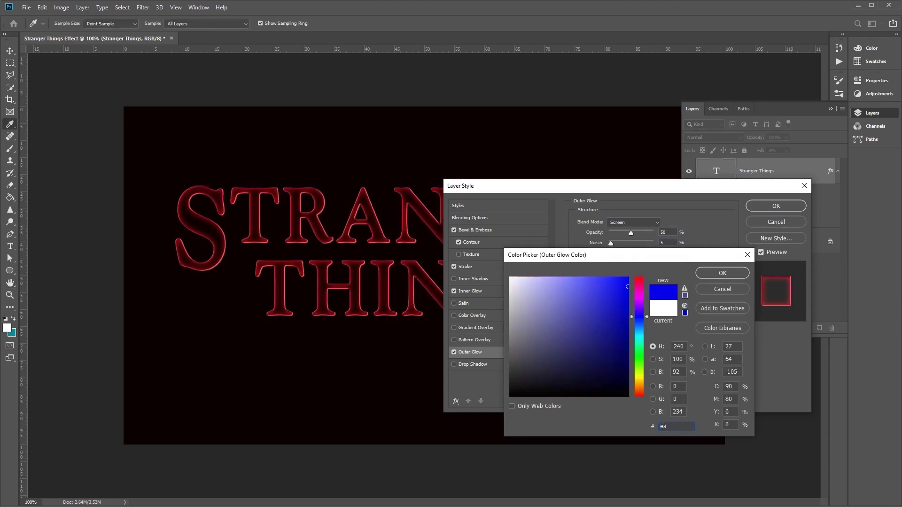
{"action": "type", "text": "2314"}
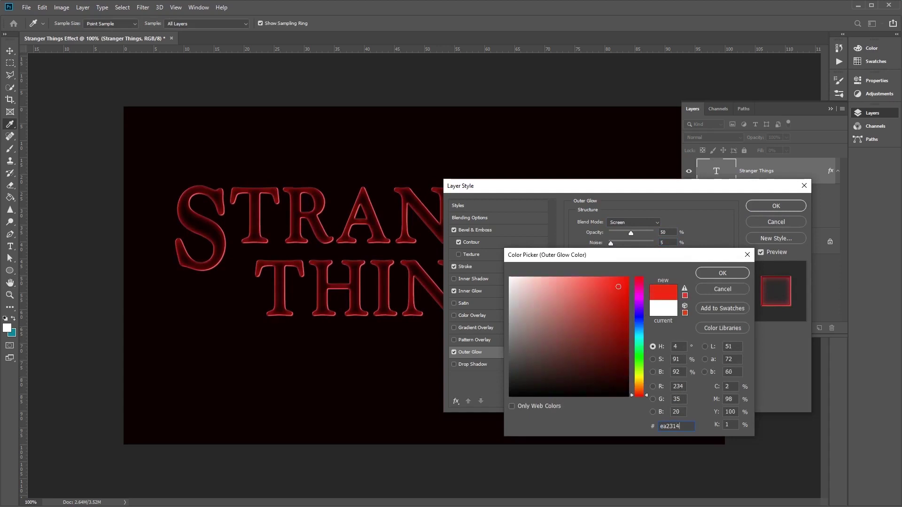
{"action": "left_click", "coordinate": [714, 274]}
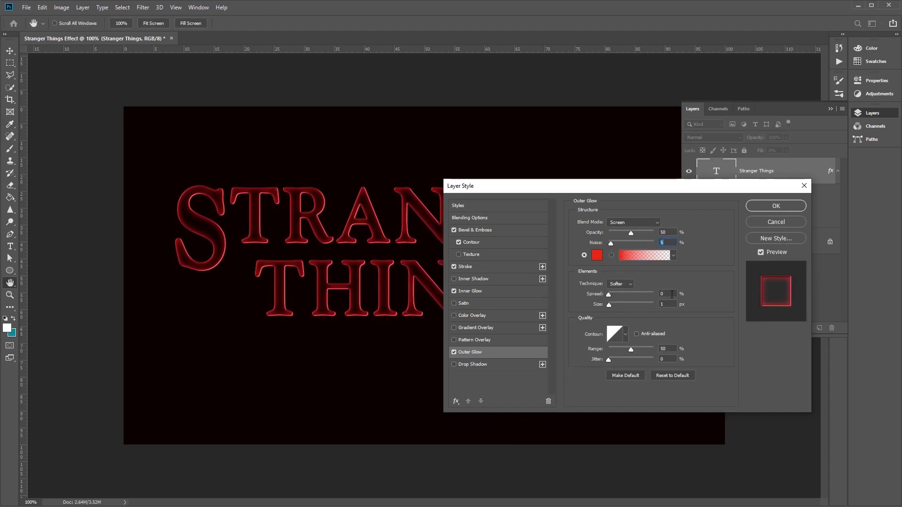
Set the outer glow's size to 12 px and range to 60%, and apply the layer style.
{"action": "left_click", "coordinate": [664, 304]}
{"action": "type", "text": "12"}
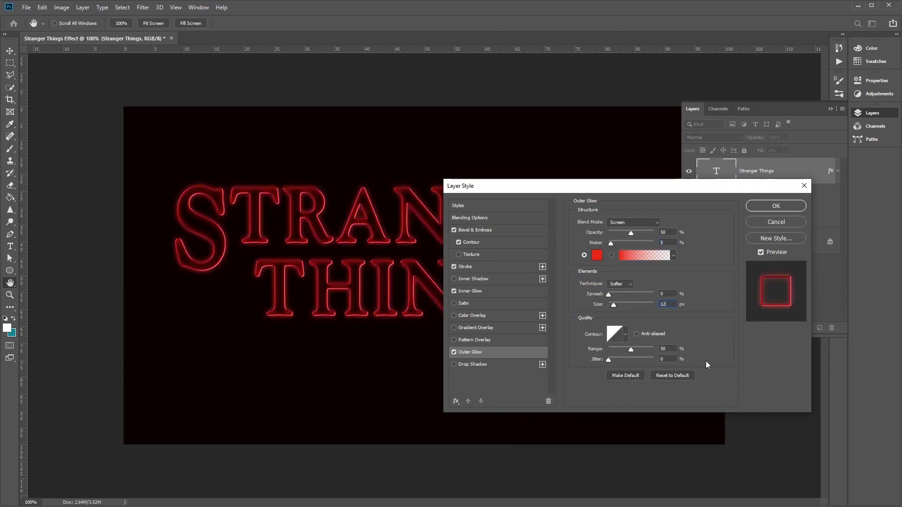
{"action": "key", "text": "ctrl+a"}
{"action": "left_click", "coordinate": [676, 349]}
{"action": "type", "text": "60"}
{"action": "key", "text": "shift+Return"}
{"action": "left_click", "coordinate": [782, 207]}
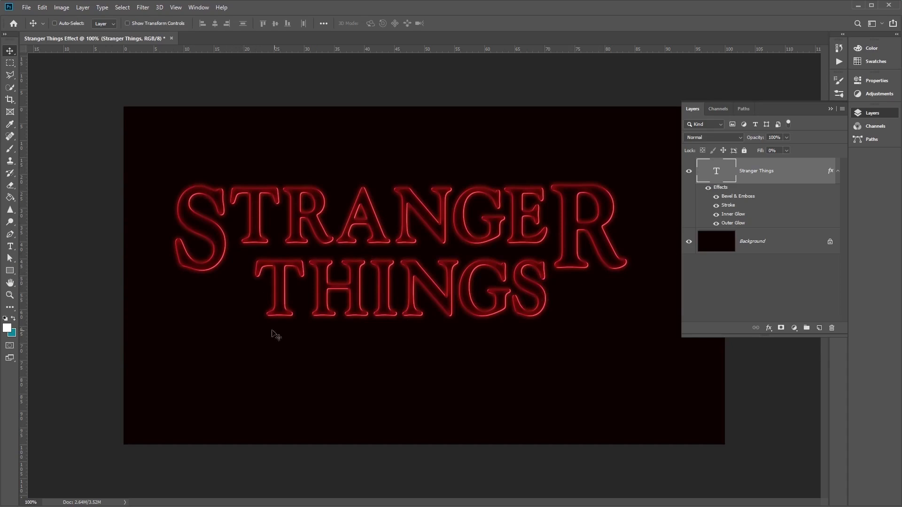
Set the kerning at the end of the word THINGS to 290 to shift the second line slightly left, and commit the text.
{"action": "left_click", "coordinate": [11, 246]}
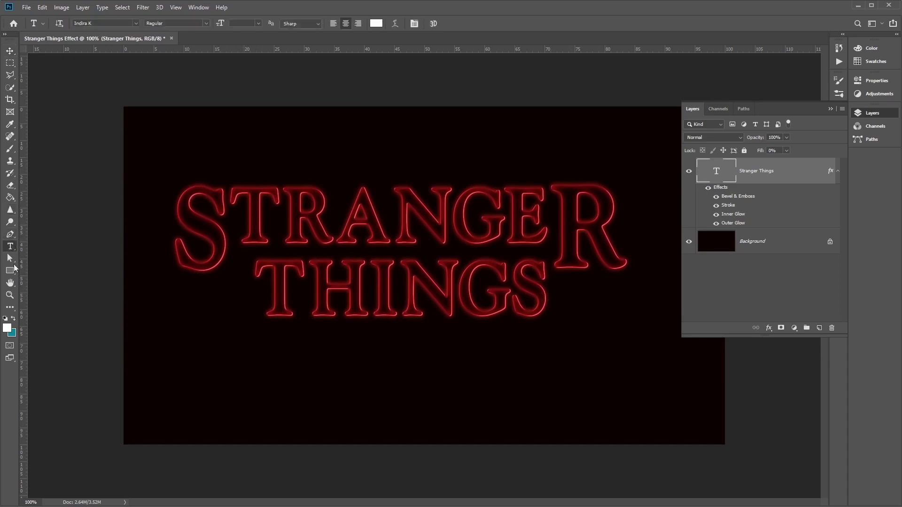
{"action": "left_click", "coordinate": [551, 279]}
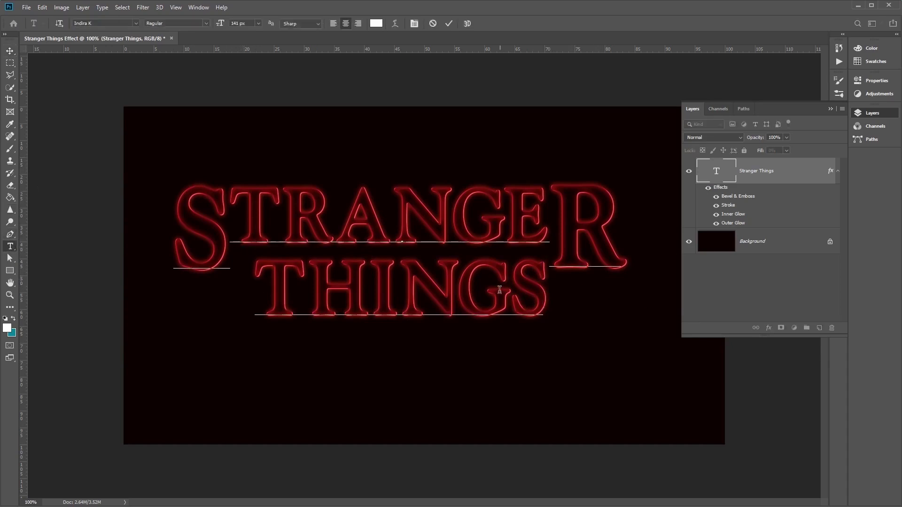
{"action": "key", "text": "ctrl+t"}
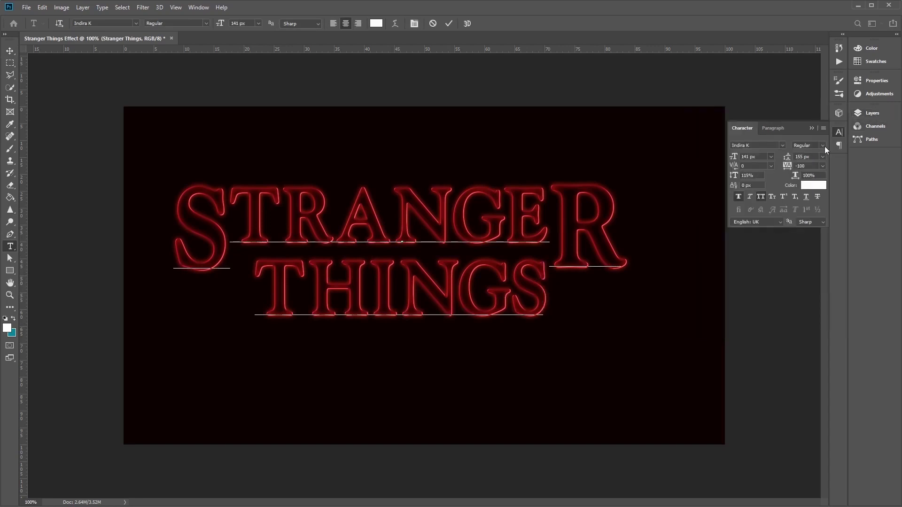
{"action": "left_click_drag", "start_coordinate": [735, 169], "coordinate": [748, 168]}
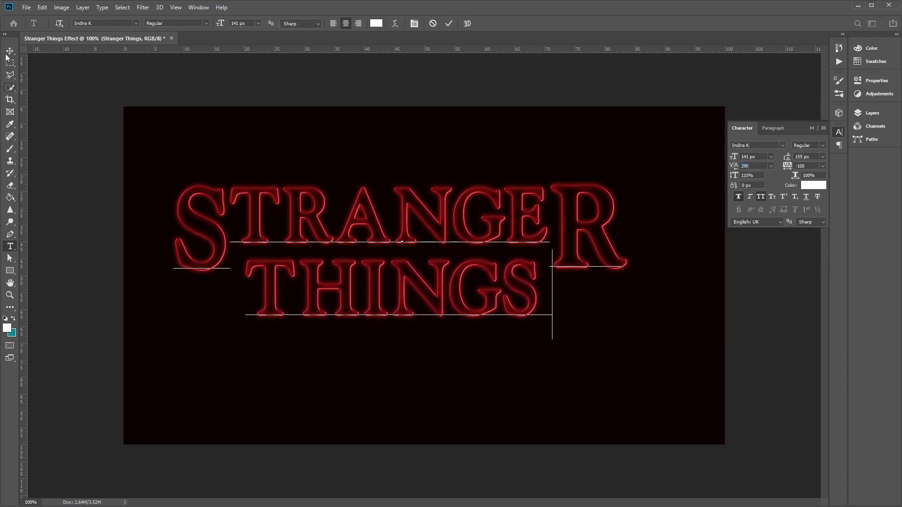
{"action": "key", "text": "ctrl+Return"}
{"action": "key", "text": "v"}
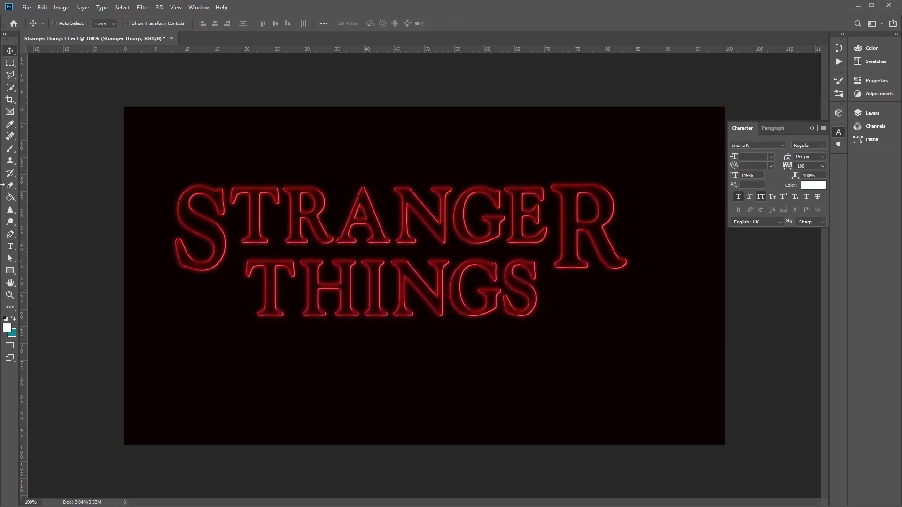
Draw a thin white rectangle about 906 px wide and 10 px high just above the word STRANGER.
{"action": "left_click", "coordinate": [9, 270]}
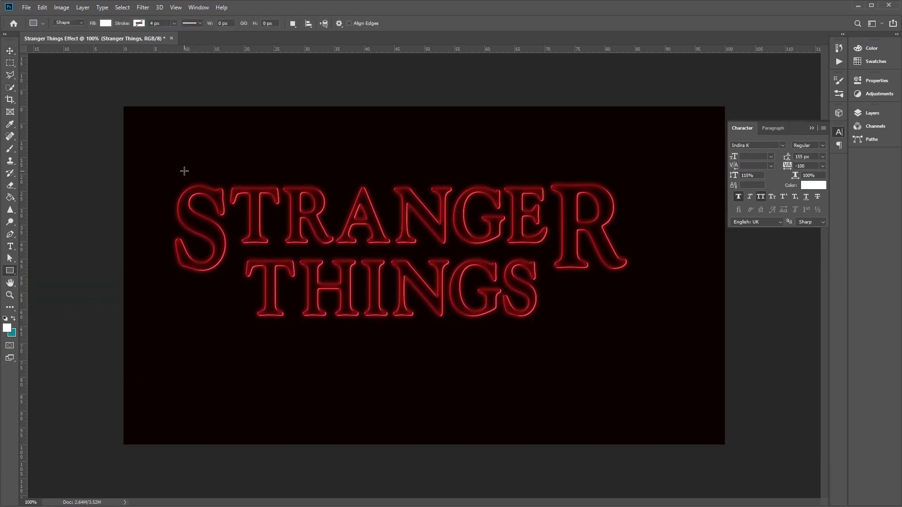
{"action": "left_click_drag", "start_coordinate": [184, 169], "coordinate": [609, 174]}
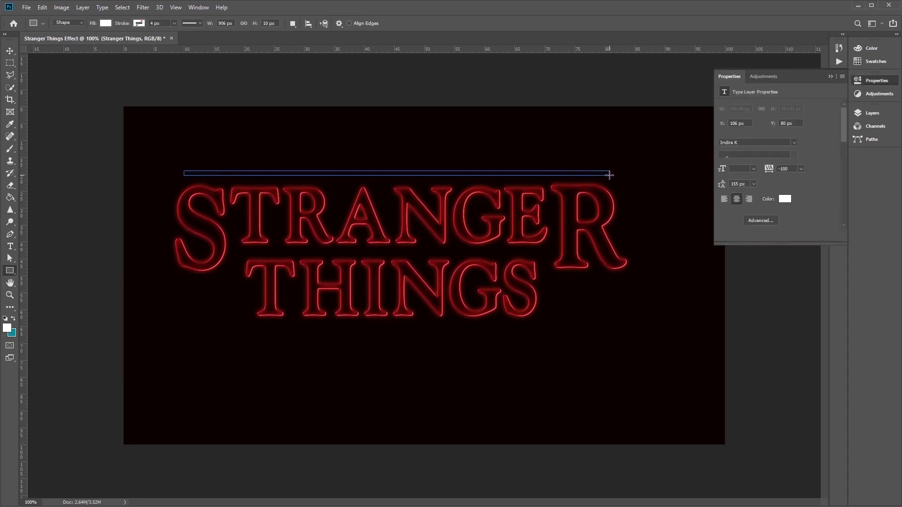
{"action": "left_click", "coordinate": [9, 52]}
Duplicate the long bar's layer within the same document, keeping the suggested name.
{"action": "left_click", "coordinate": [872, 113]}
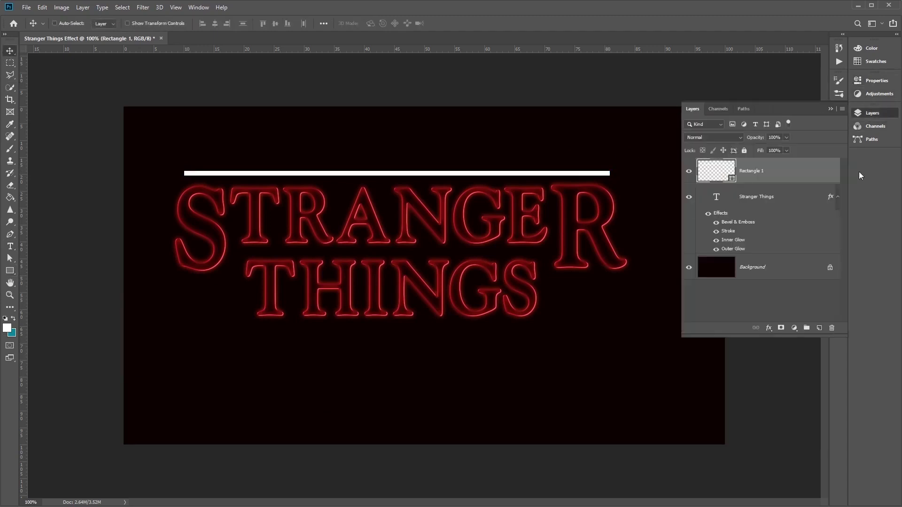
{"action": "right_click", "coordinate": [768, 172]}
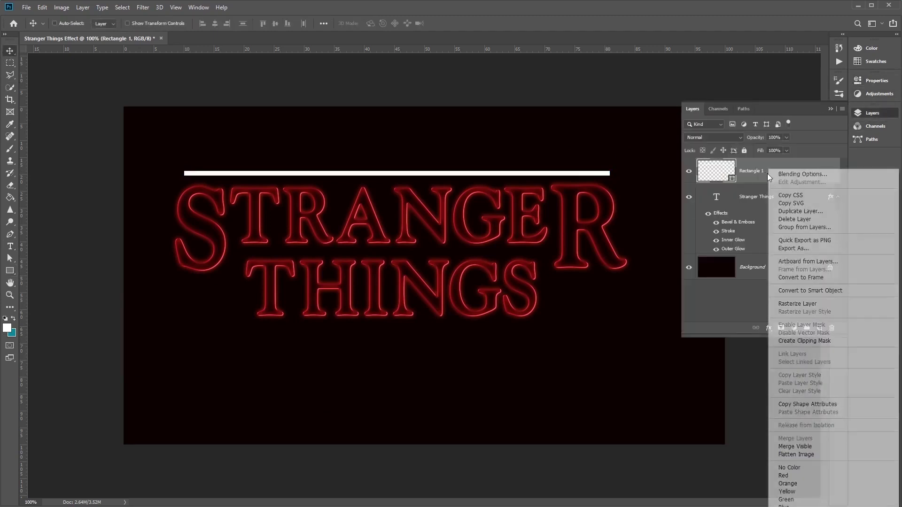
{"action": "left_click", "coordinate": [850, 211]}
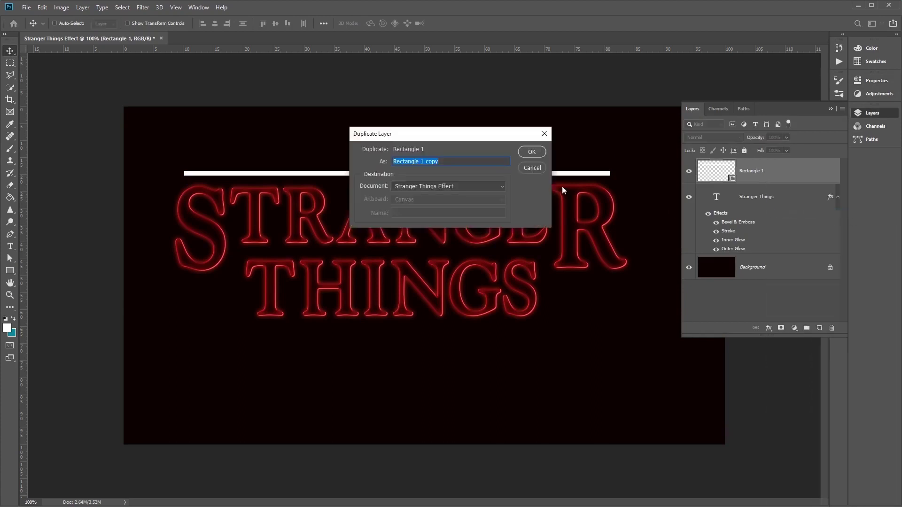
{"action": "left_click", "coordinate": [527, 152]}
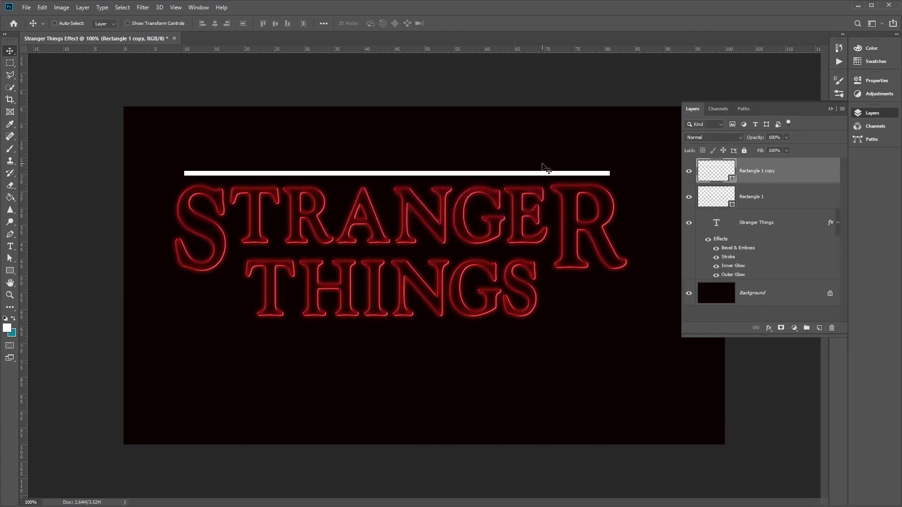
Move the copied bar down to the height of THINGS and shorten it from its right end to stop before the T.
{"action": "left_click_drag", "start_coordinate": [547, 169], "coordinate": [530, 277]}
{"action": "key", "text": "ctrl+t"}
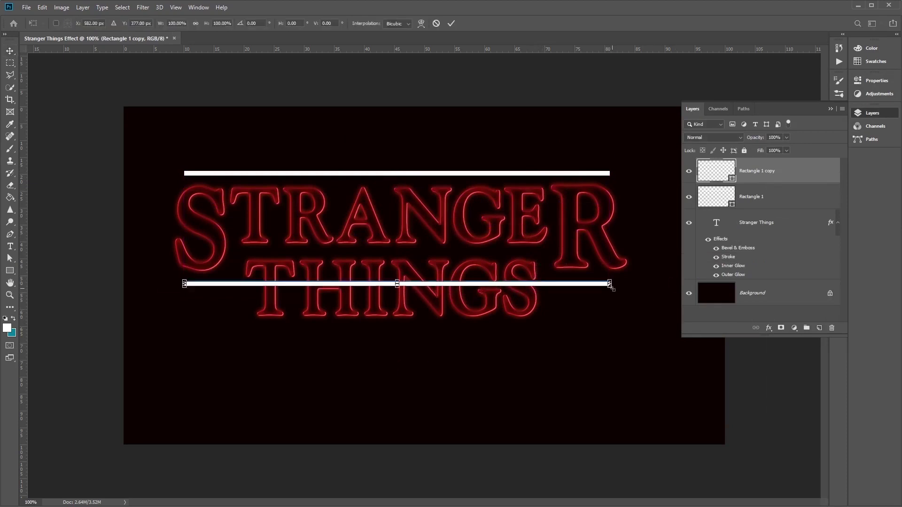
{"action": "left_click_drag", "start_coordinate": [610, 285], "coordinate": [240, 291]}
{"action": "left_click", "coordinate": [9, 50]}
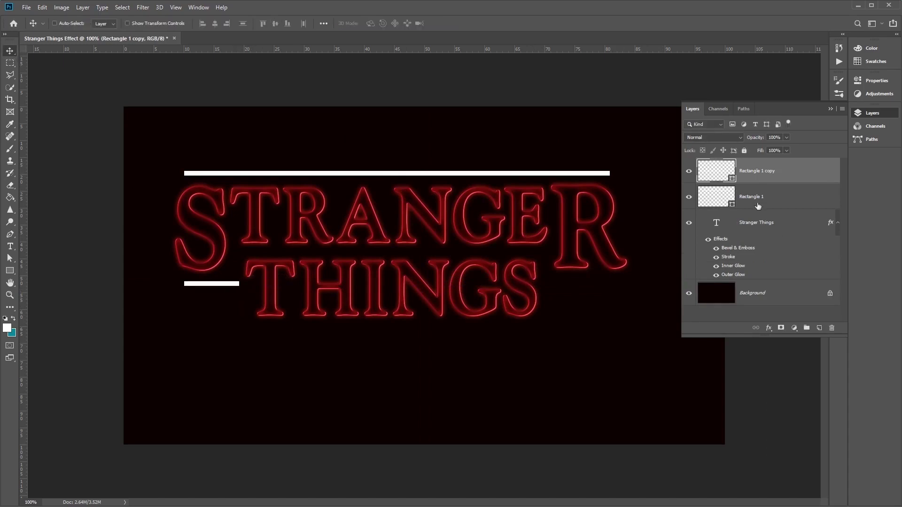
Duplicate the short bar's layer and move the copy across to the other side of THINGS, just past the S.
{"action": "right_click", "coordinate": [776, 172]}
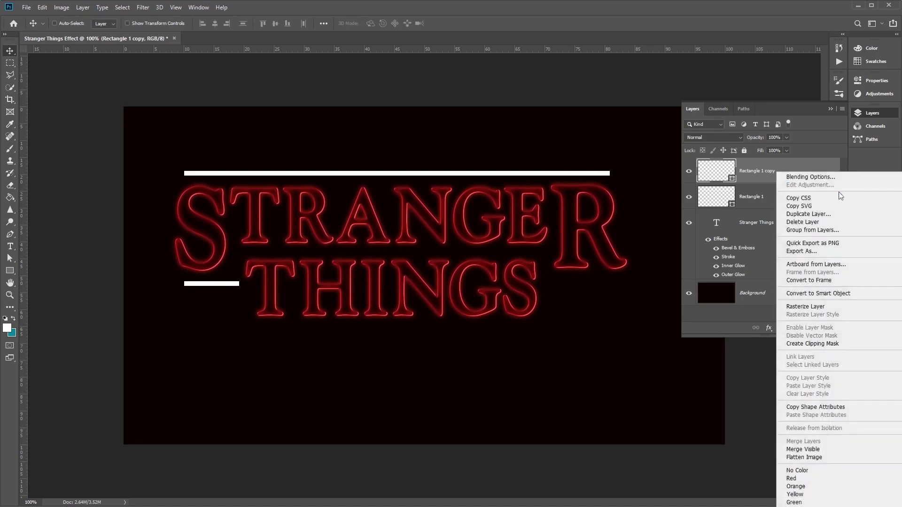
{"action": "left_click", "coordinate": [850, 215]}
{"action": "left_click", "coordinate": [519, 157]}
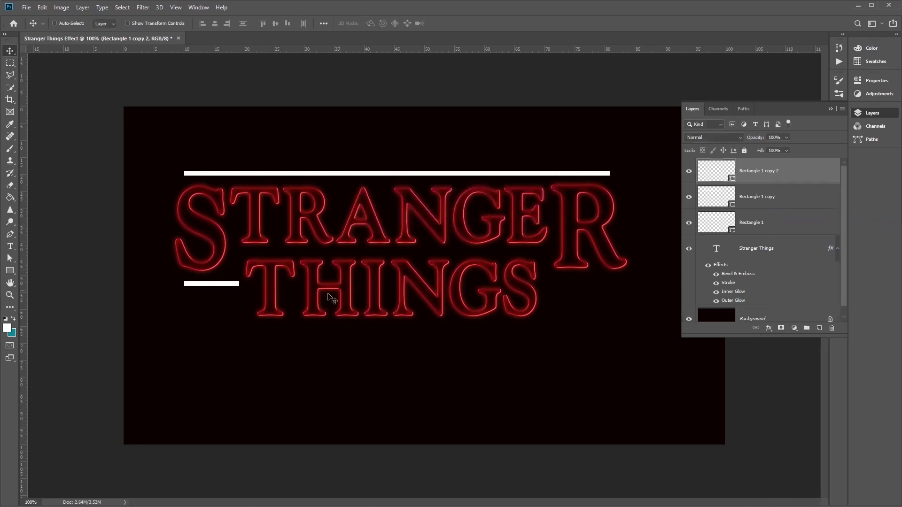
{"action": "key", "text": "ctrl+t"}
{"action": "left_click_drag", "start_coordinate": [239, 283], "coordinate": [600, 303]}
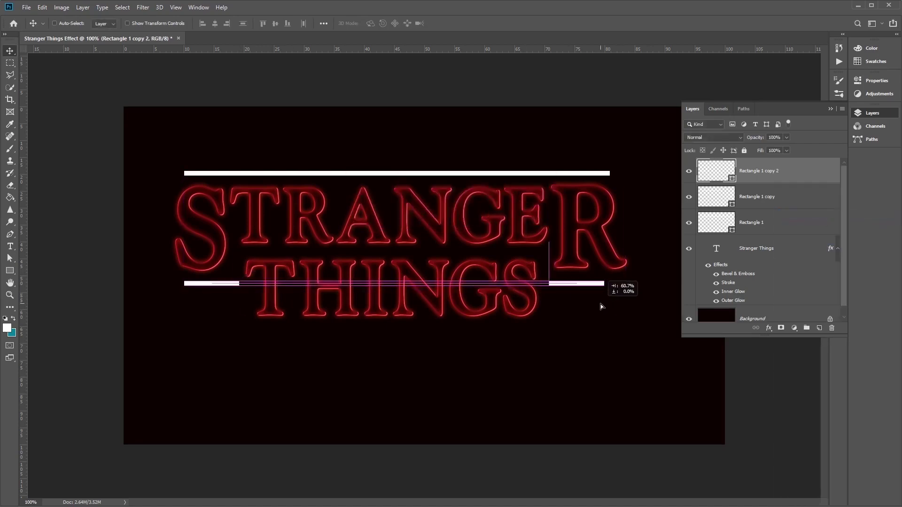
{"action": "key", "text": "Return"}
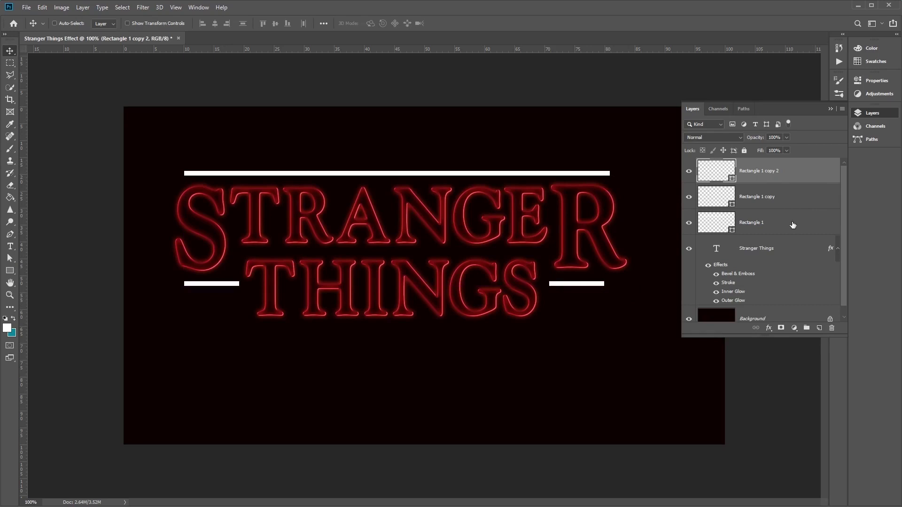
Select all three bar layers and set their fill to 0%.
{"action": "left_click", "coordinate": [809, 227], "text": "shift"}
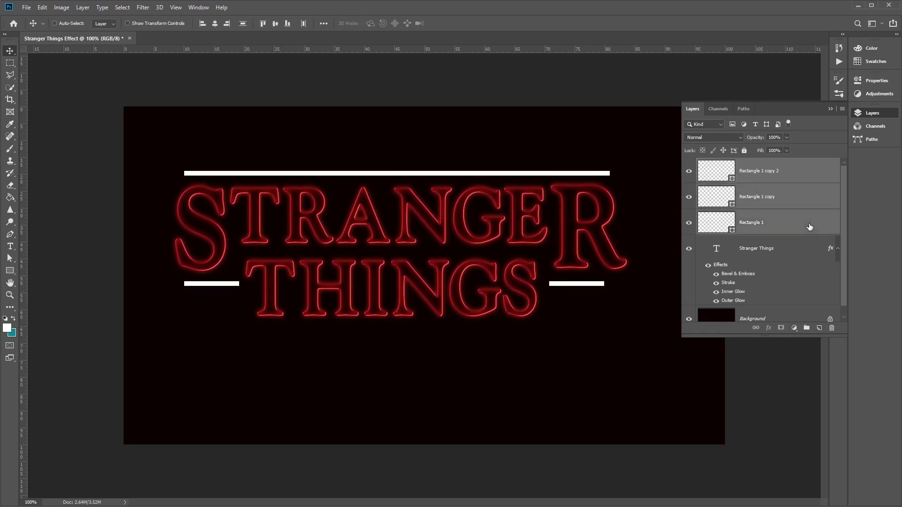
{"action": "left_click", "coordinate": [786, 150]}
{"action": "left_click_drag", "start_coordinate": [786, 161], "coordinate": [743, 161]}
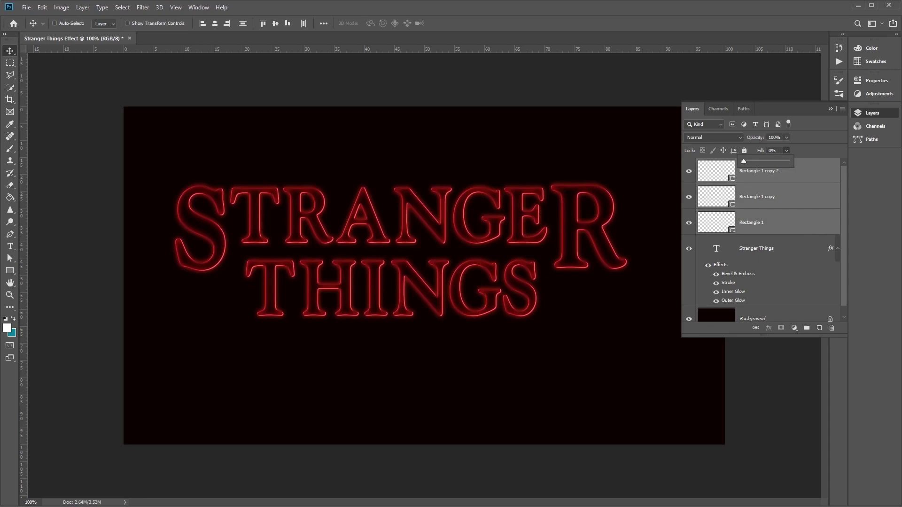
{"action": "left_click", "coordinate": [799, 177]}
Merge the three bar layers into a single shape layer.
{"action": "right_click", "coordinate": [784, 168]}
{"action": "left_click", "coordinate": [745, 213]}
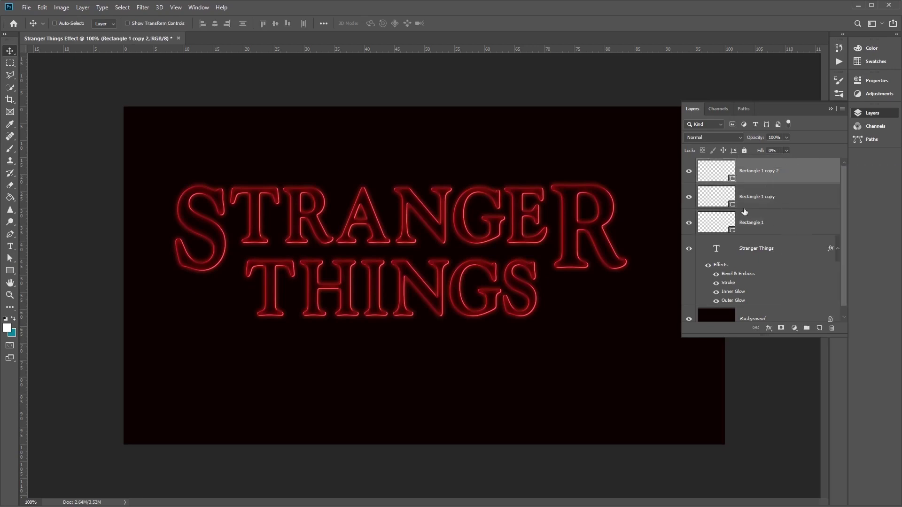
{"action": "left_click", "coordinate": [782, 225], "text": "shift"}
{"action": "right_click", "coordinate": [781, 169]}
{"action": "key", "text": "Escape"}
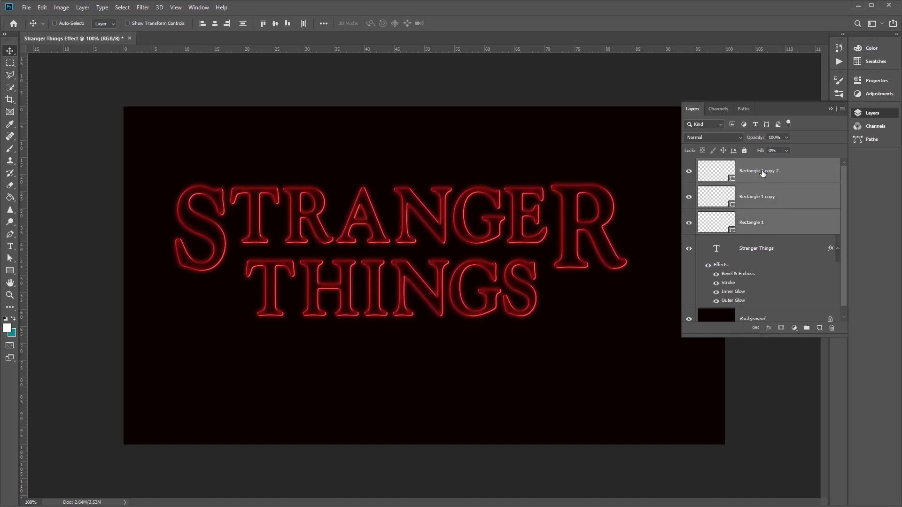
{"action": "right_click", "coordinate": [773, 169]}
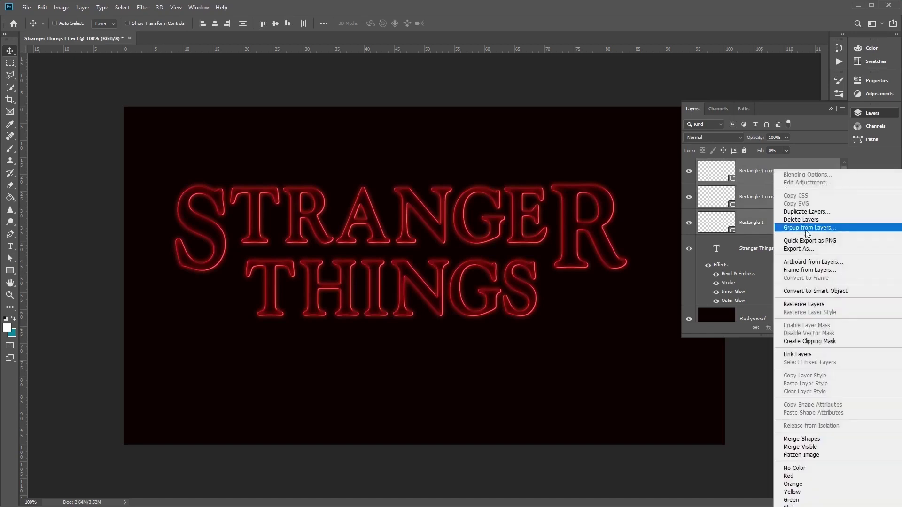
{"action": "left_click", "coordinate": [832, 439]}
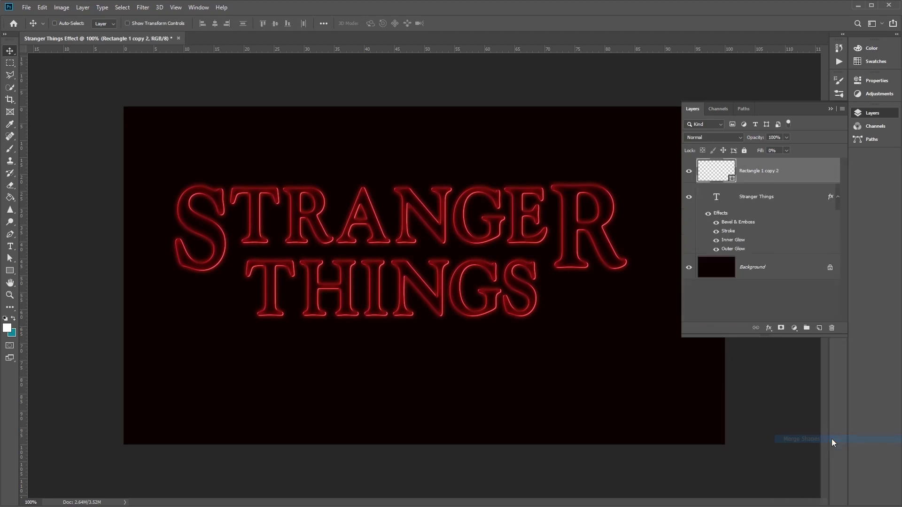
Add a Bevel & Emboss effect in Stroke Emboss style to the merged bars, with its size set to 2 px.
{"action": "right_click", "coordinate": [780, 172]}
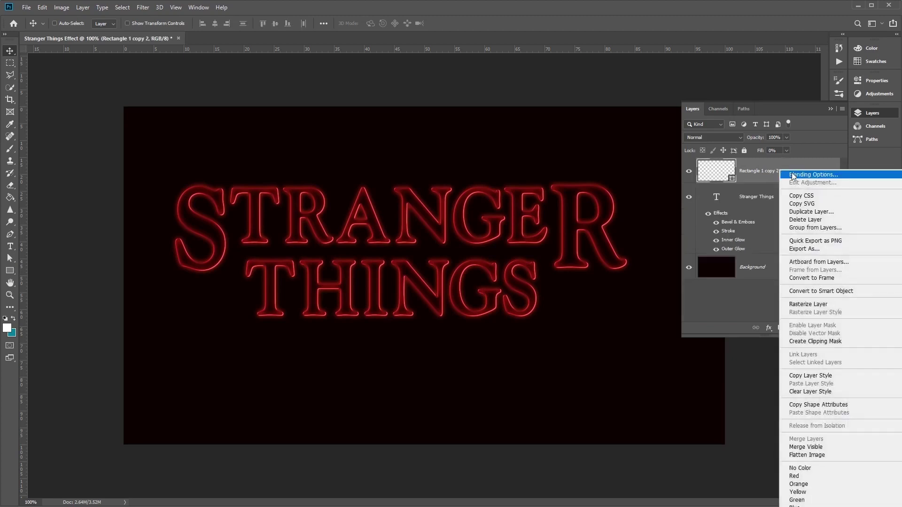
{"action": "left_click", "coordinate": [792, 174]}
{"action": "left_click_drag", "start_coordinate": [757, 187], "coordinate": [621, 179]}
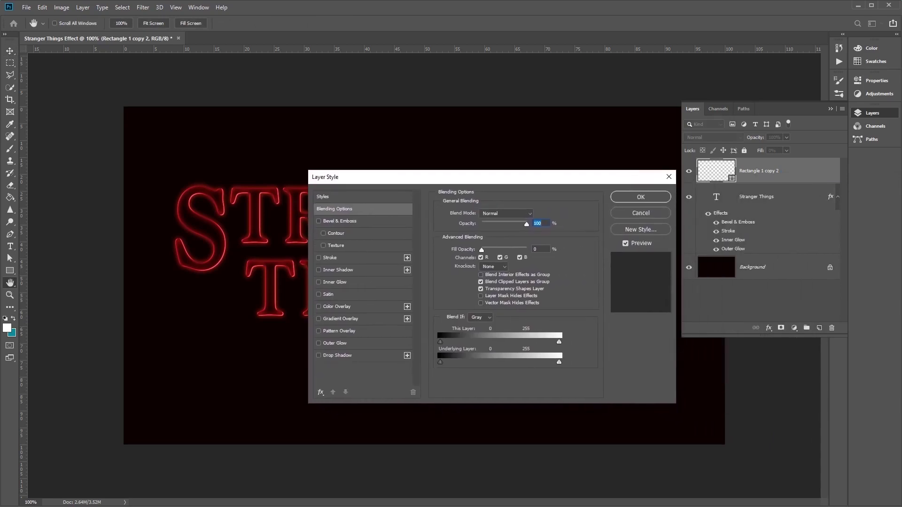
{"action": "left_click", "coordinate": [347, 222]}
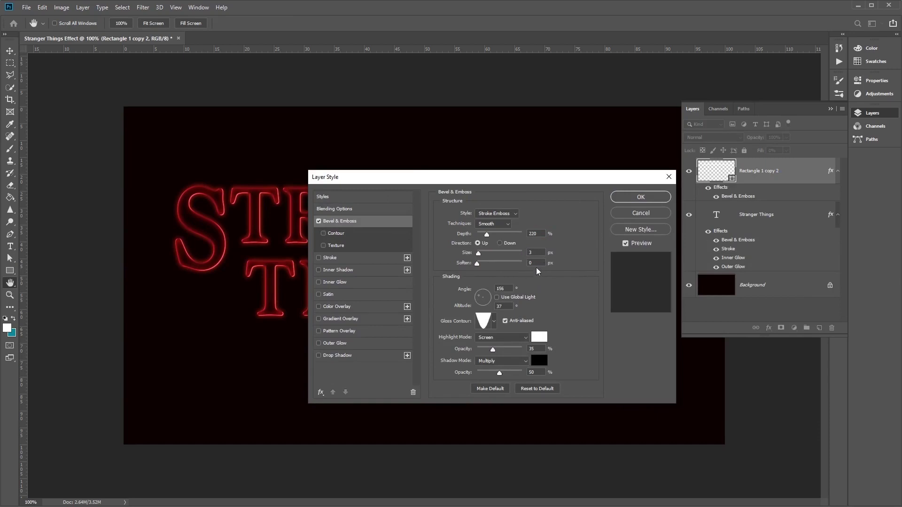
{"action": "key", "text": "Tab"}
{"action": "key", "text": "Tab"}
{"action": "type", "text": "2"}
Add a red stroke to the bars with size 2 px and position Outside.
{"action": "left_click", "coordinate": [352, 260]}
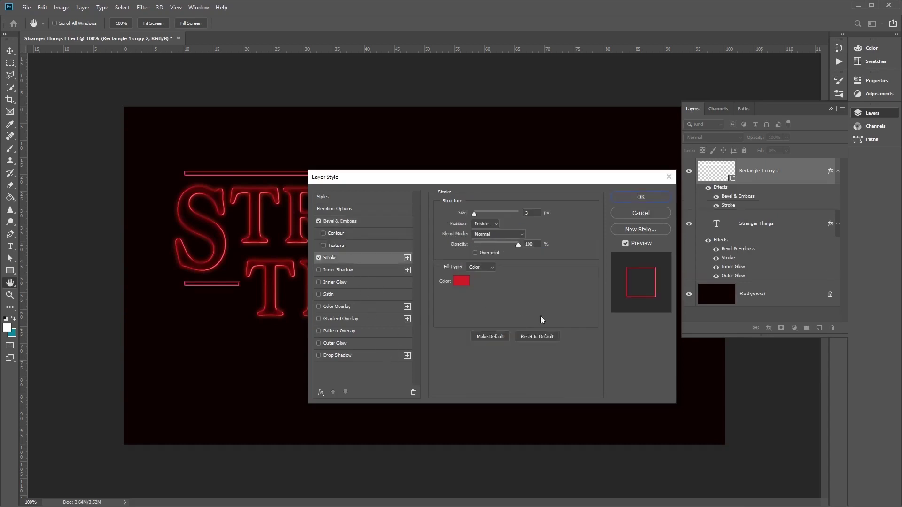
{"action": "double_click", "coordinate": [529, 213]}
{"action": "type", "text": "2"}
{"action": "left_click", "coordinate": [497, 227]}
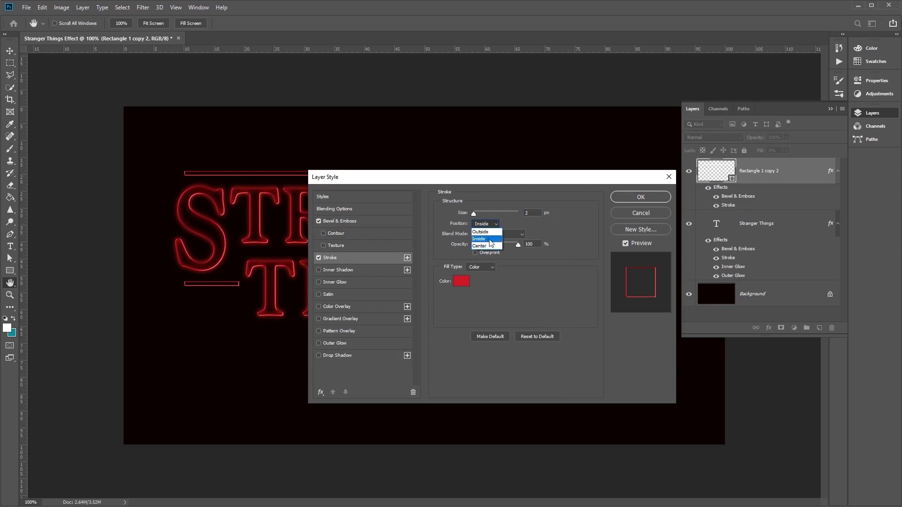
{"action": "left_click", "coordinate": [486, 231]}
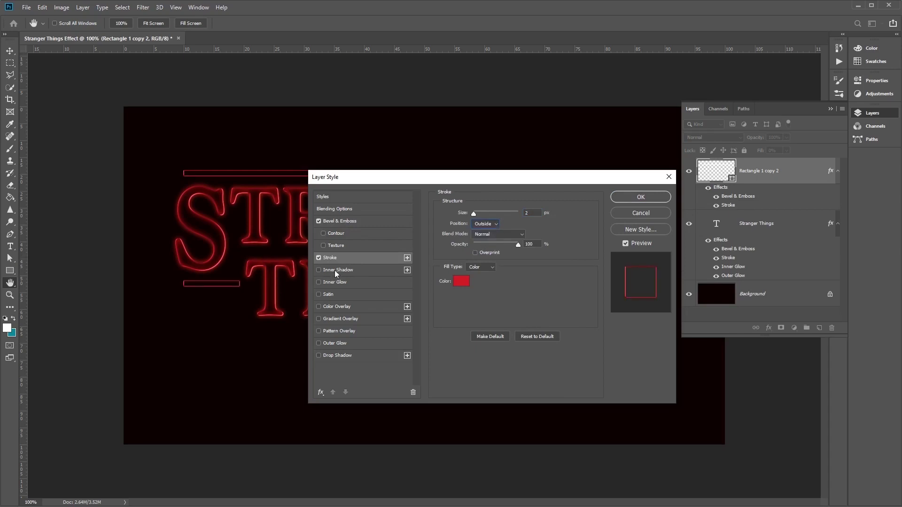
Add a red inner glow to the bars with its size set to 5 px.
{"action": "left_click", "coordinate": [346, 283]}
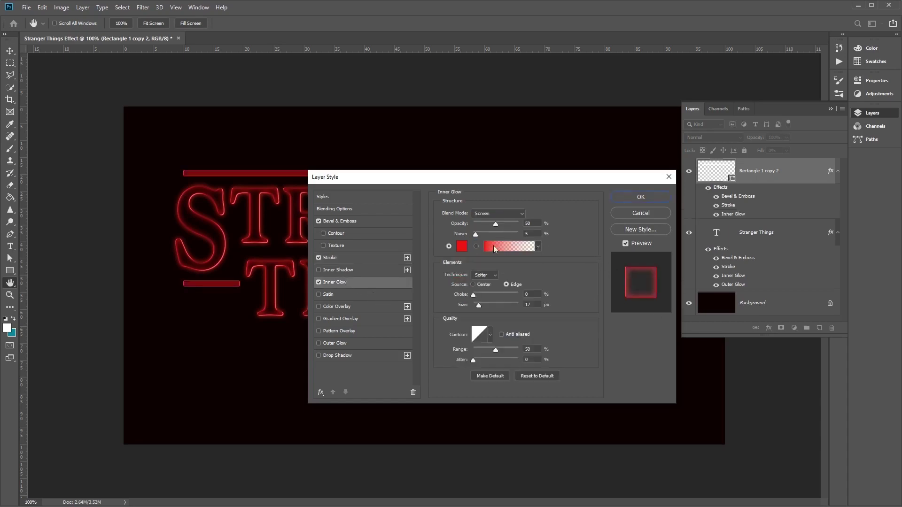
{"action": "double_click", "coordinate": [533, 304]}
{"action": "type", "text": "5"}
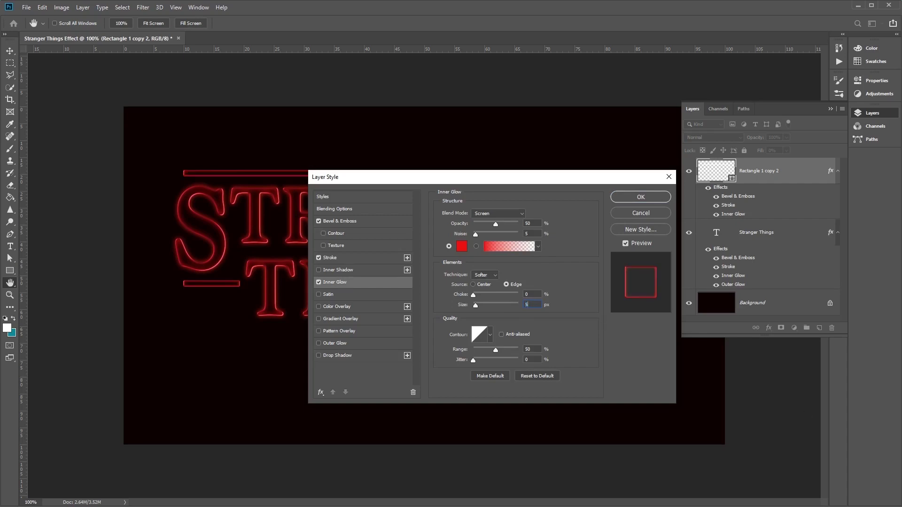
Add a red outer glow to the bars with size 17 px and apply the layer style.
{"action": "left_click", "coordinate": [348, 342]}
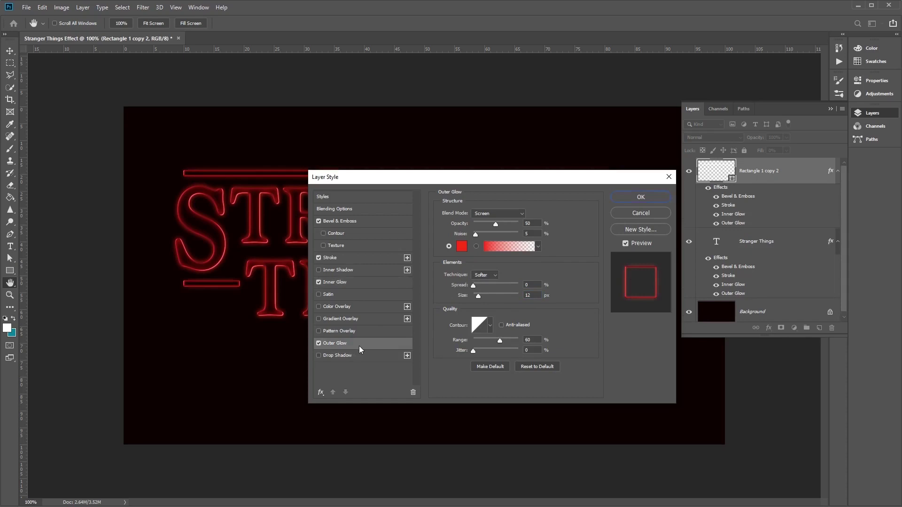
{"action": "double_click", "coordinate": [537, 295]}
{"action": "type", "text": "17"}
{"action": "left_click", "coordinate": [656, 196]}
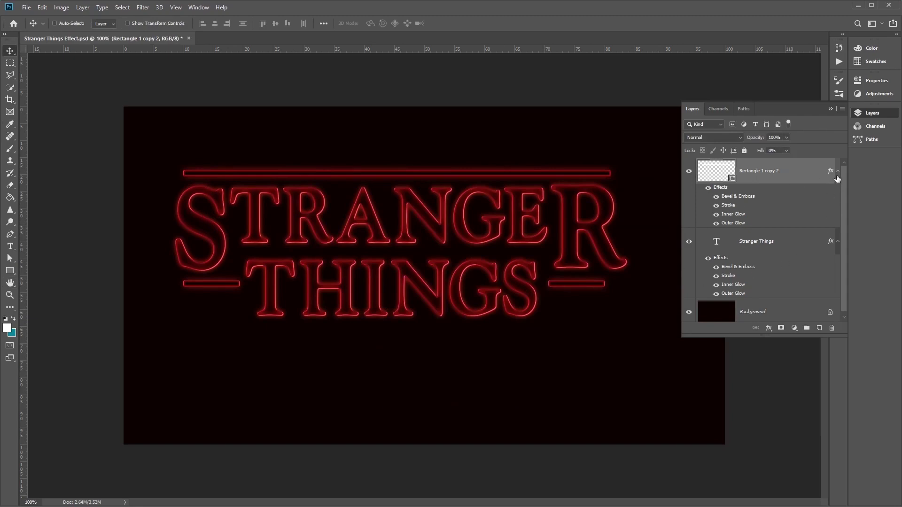
Collapse both layers' effect lists and create a new layer group named Text Effect.
{"action": "left_click", "coordinate": [838, 171]}
{"action": "left_click", "coordinate": [838, 196]}
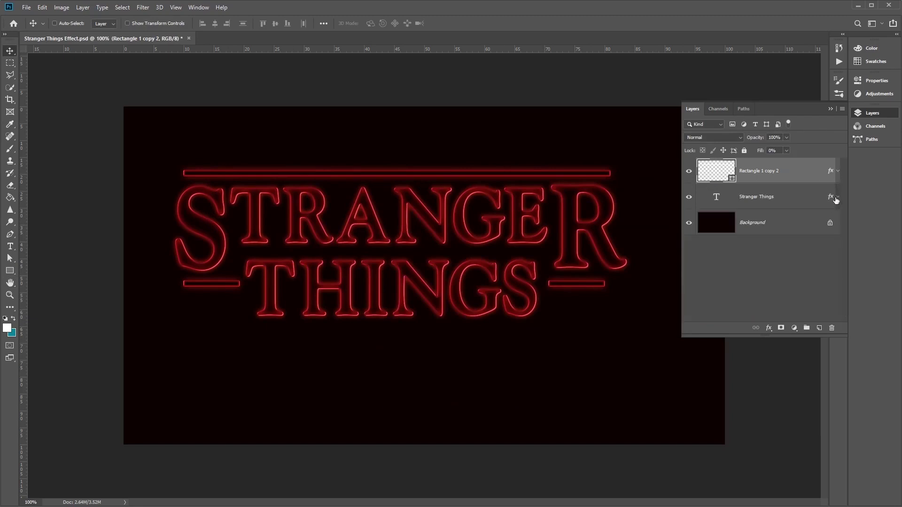
{"action": "left_click", "coordinate": [808, 328]}
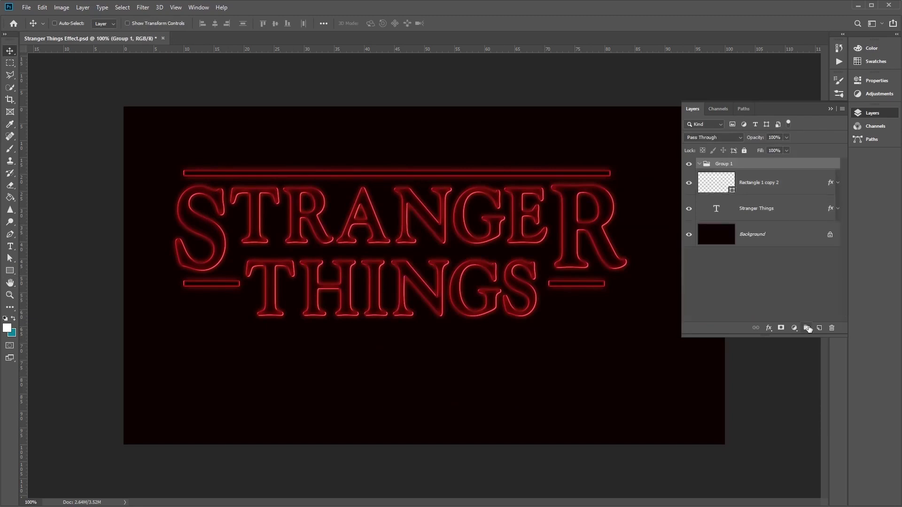
{"action": "double_click", "coordinate": [722, 164]}
{"action": "type", "text": "t"}
{"action": "type", "text": "Text E"}
{"action": "type", "text": "ffect"}
{"action": "key", "text": "Return"}
Put the bars layer and the Stranger Things text layer into the Text Effect group and collapse it.
{"action": "left_click", "coordinate": [752, 189]}
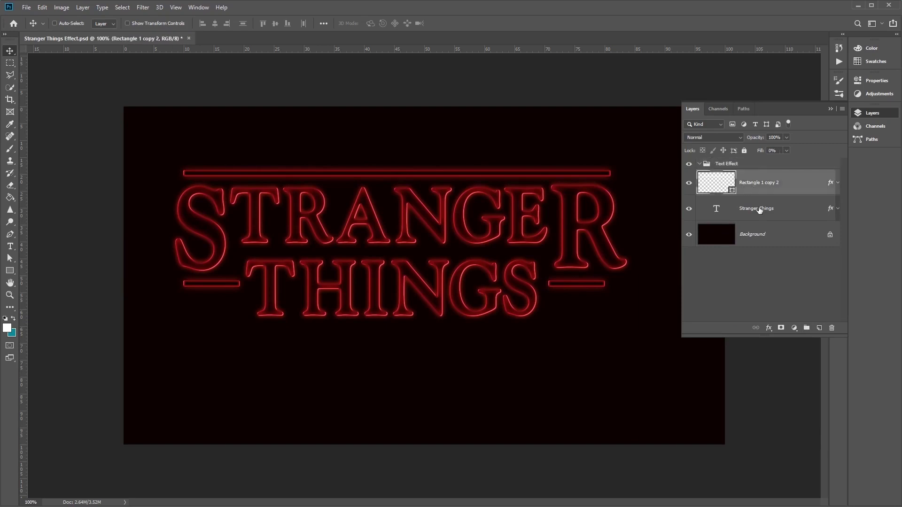
{"action": "left_click", "coordinate": [761, 211], "text": "shift"}
{"action": "mouse_move", "coordinate": [771, 183]}
{"action": "left_mouse_down"}
{"action": "mouse_move", "coordinate": [767, 169]}
{"action": "mouse_move", "coordinate": [758, 170]}
{"action": "left_mouse_up"}
{"action": "left_click", "coordinate": [699, 164]}
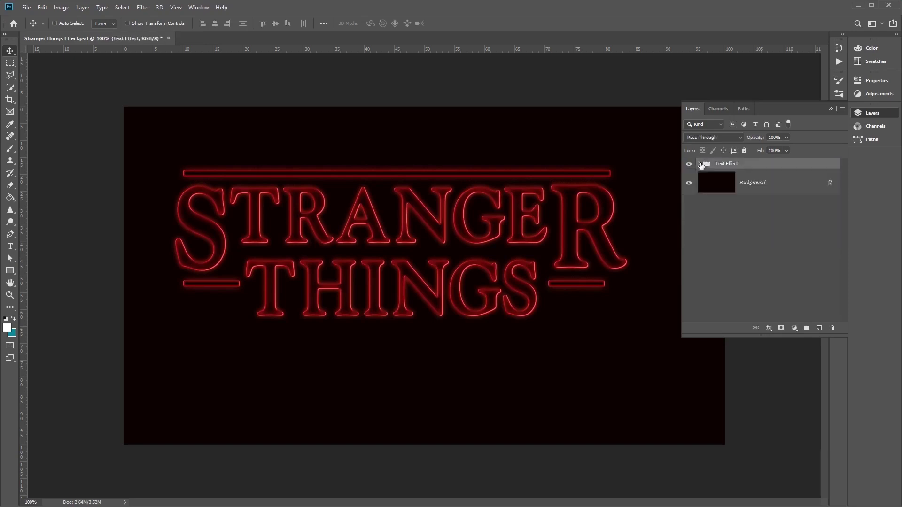
Add a Gradient Overlay to the Text Effect group with Dither enabled and blend mode Soft Light.
{"action": "right_click", "coordinate": [768, 163]}
{"action": "left_click", "coordinate": [780, 167]}
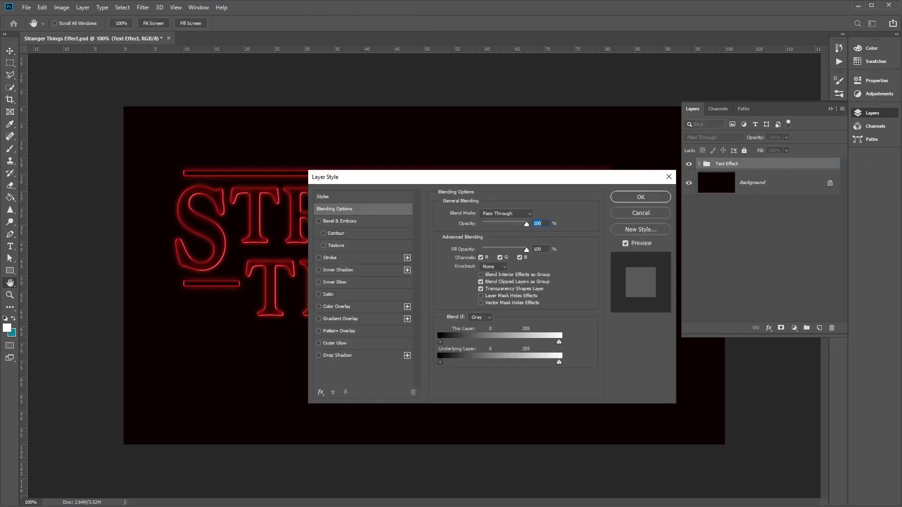
{"action": "left_click_drag", "start_coordinate": [508, 179], "coordinate": [669, 167]}
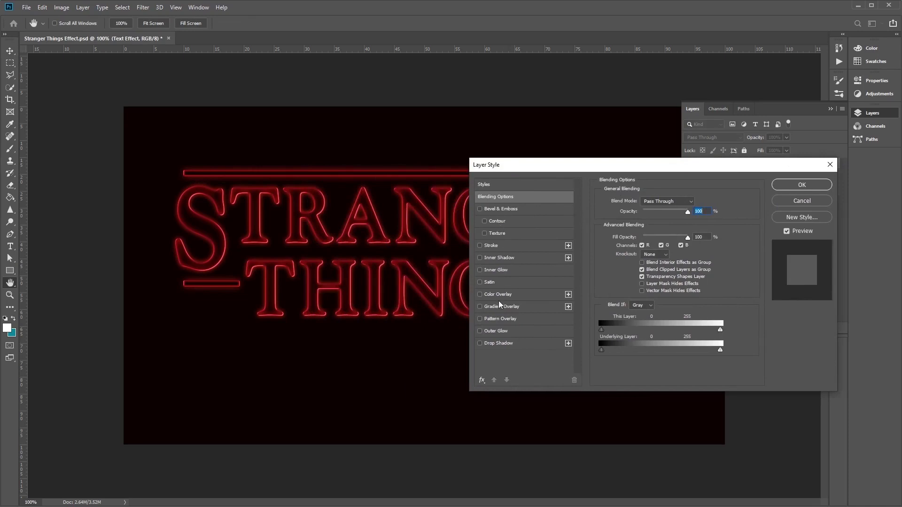
{"action": "left_click", "coordinate": [480, 307]}
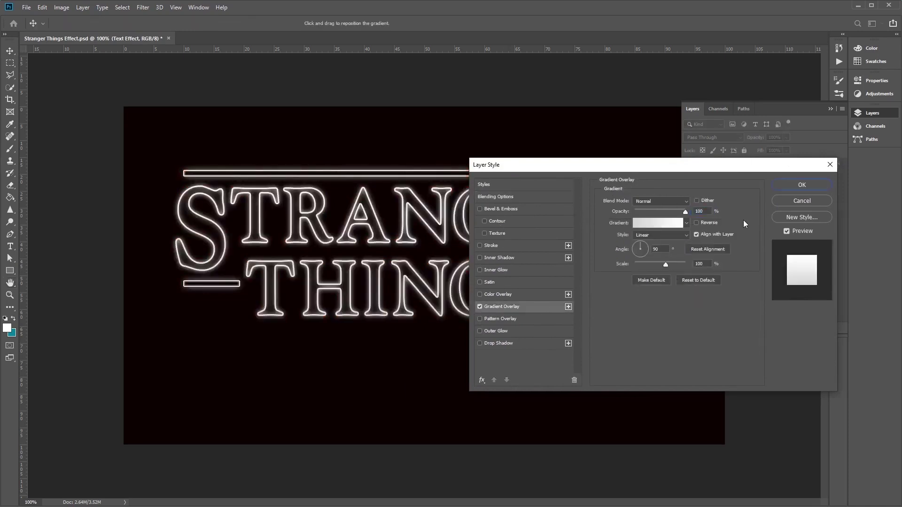
{"action": "left_click", "coordinate": [707, 200]}
{"action": "left_click", "coordinate": [677, 201]}
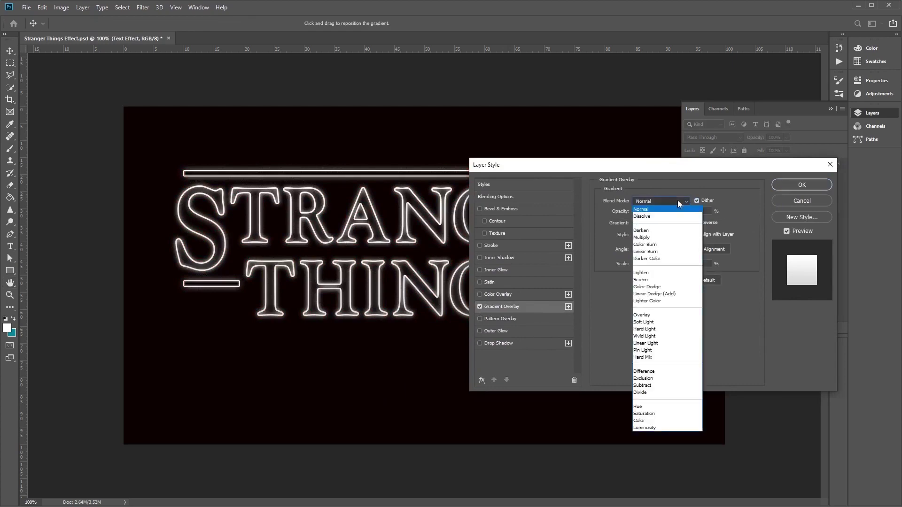
{"action": "left_click", "coordinate": [681, 323]}
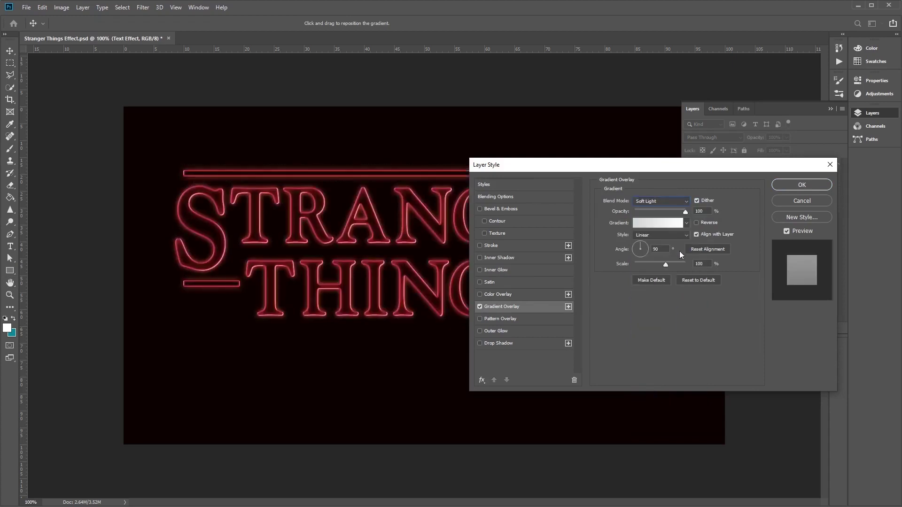
Set the gradient overlay's style to Reflected and its angle to 135°.
{"action": "left_click", "coordinate": [661, 235]}
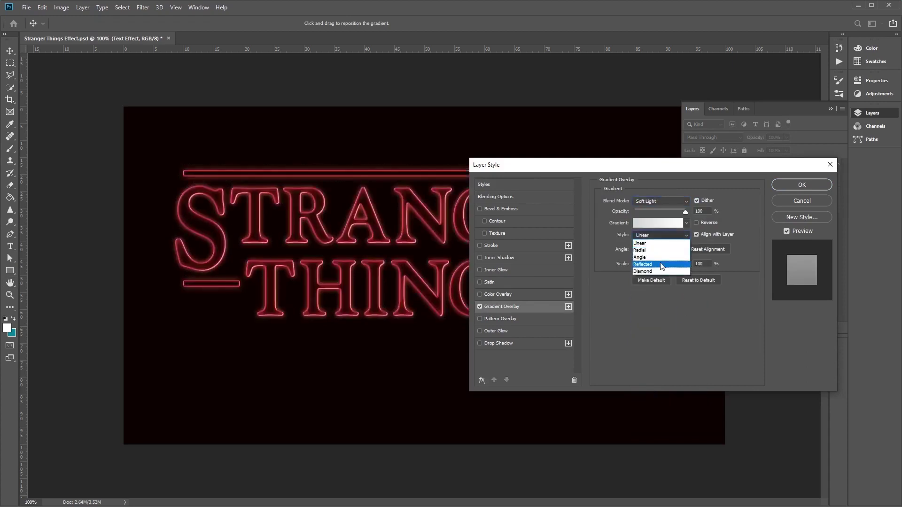
{"action": "left_click", "coordinate": [661, 265]}
{"action": "left_click", "coordinate": [659, 249]}
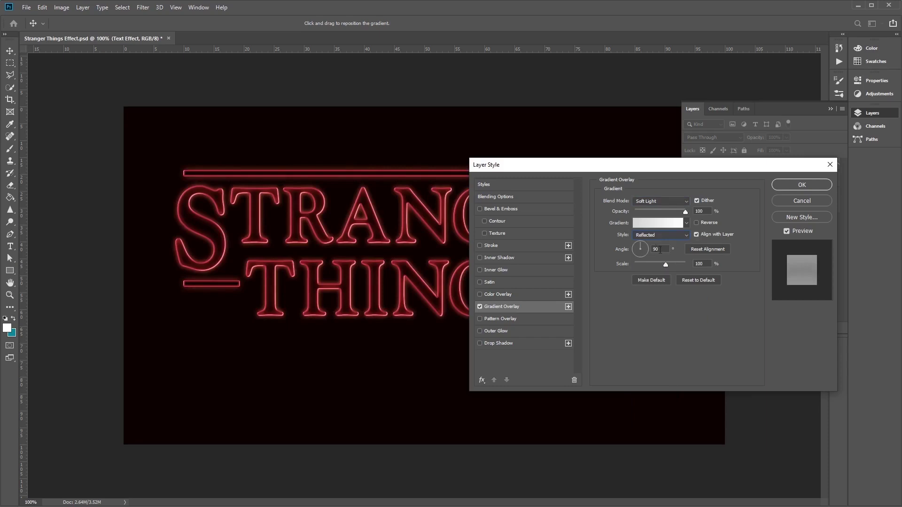
{"action": "type", "text": "135"}
{"action": "key", "text": "Return"}
Set the starting color stop of the gradient overlay's gradient to #fbe7c2.
{"action": "left_click", "coordinate": [658, 224]}
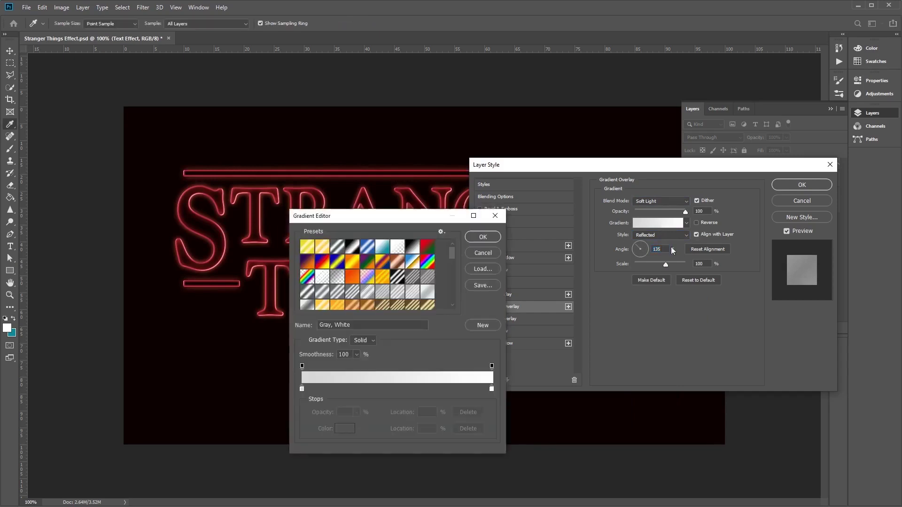
{"action": "left_click_drag", "start_coordinate": [418, 211], "coordinate": [651, 183]}
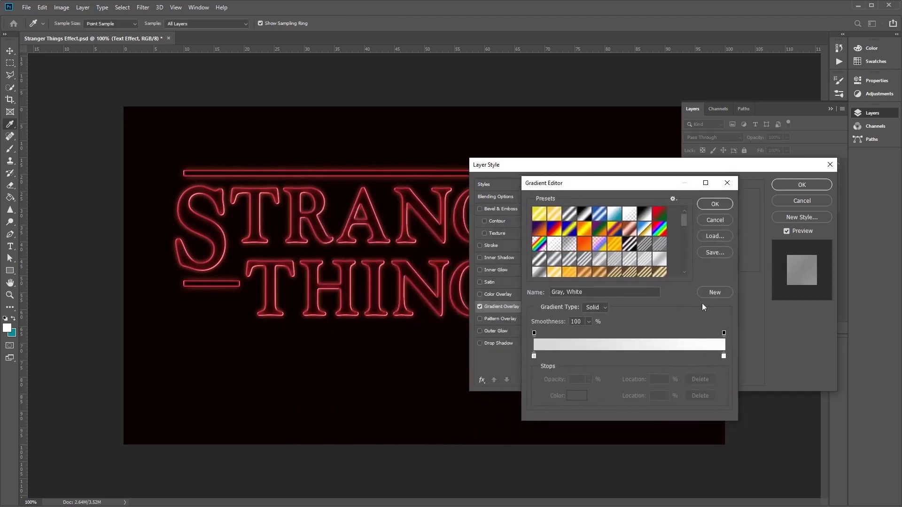
{"action": "left_click", "coordinate": [533, 357]}
{"action": "left_click", "coordinate": [583, 397]}
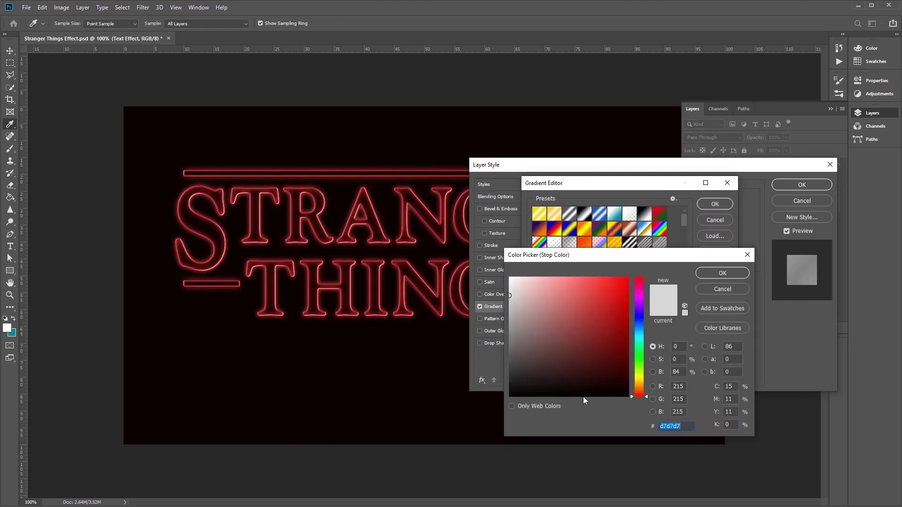
{"action": "left_click", "coordinate": [674, 426]}
{"action": "double_click", "coordinate": [686, 426]}
{"action": "type", "text": "f"}
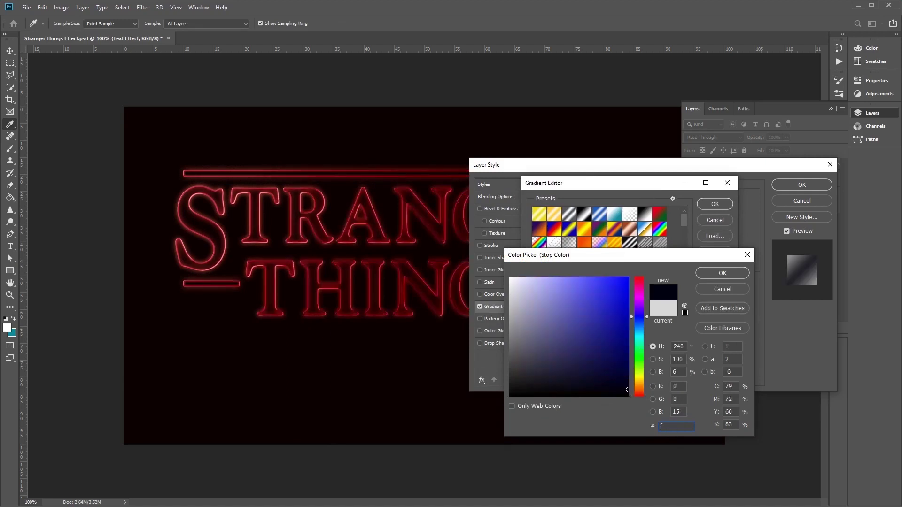
{"action": "type", "text": "be"}
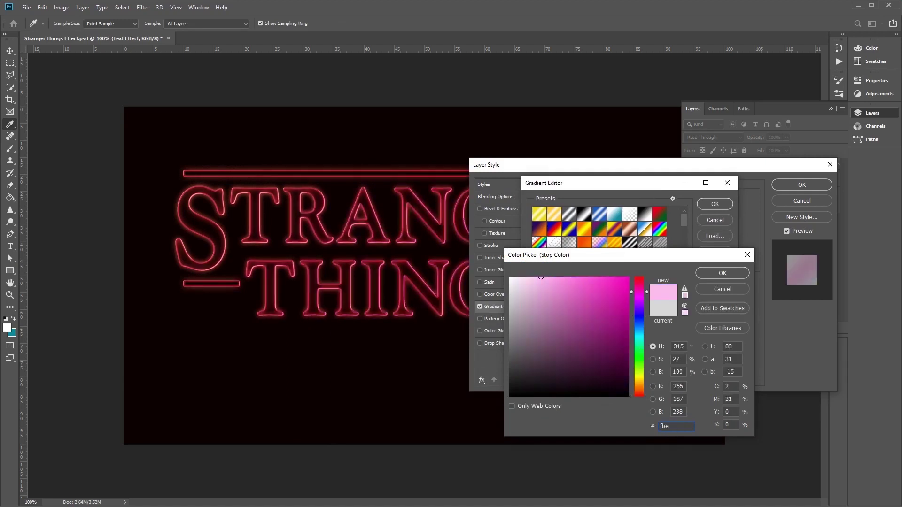
{"action": "type", "text": "7c"}
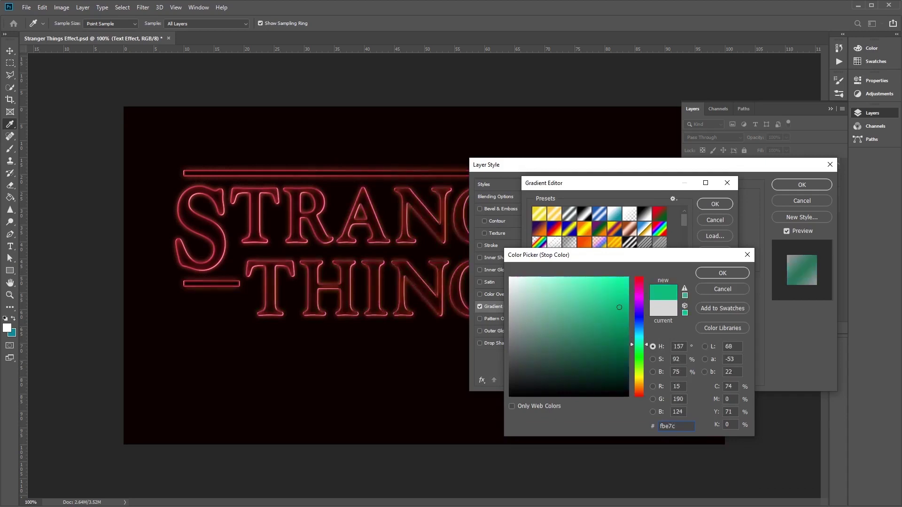
{"action": "type", "text": "2"}
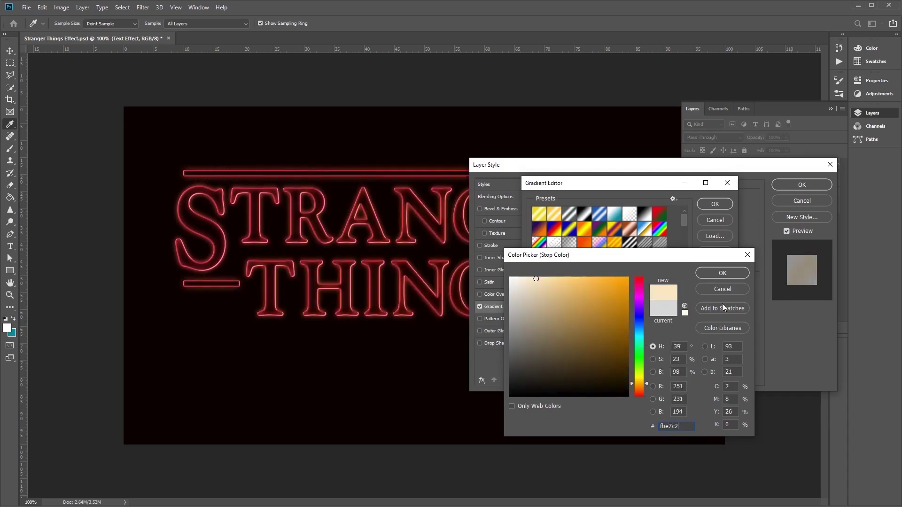
{"action": "left_click", "coordinate": [725, 272]}
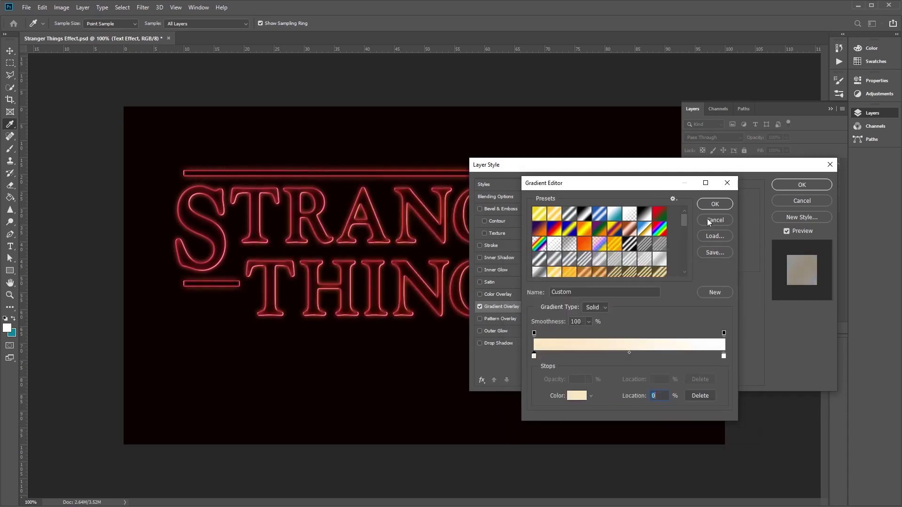
Set the gradient's end color stop to #e69f99 and accept the custom gradient.
{"action": "left_click", "coordinate": [724, 356]}
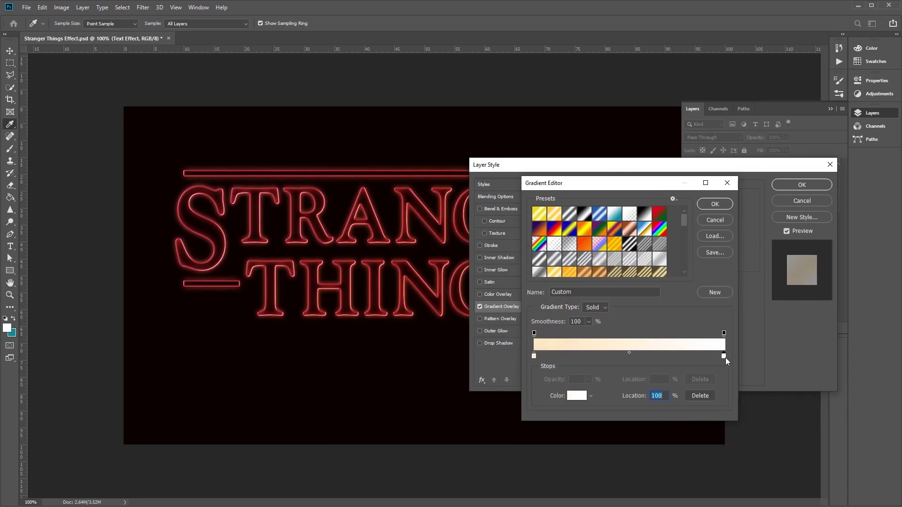
{"action": "left_click", "coordinate": [582, 399]}
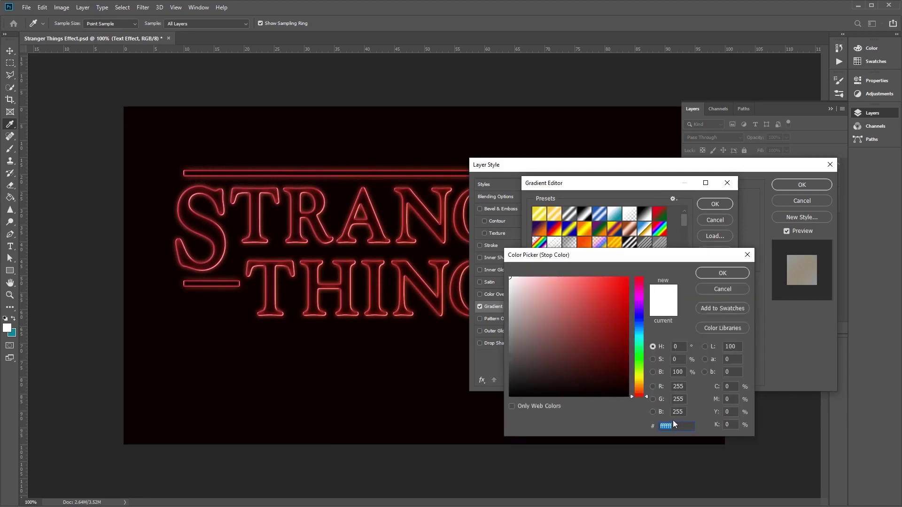
{"action": "type", "text": "e"}
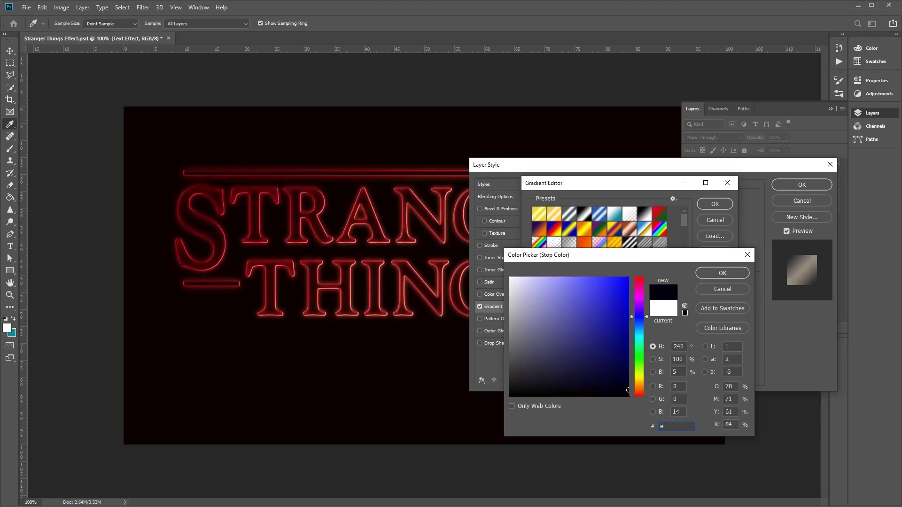
{"action": "type", "text": "69f"}
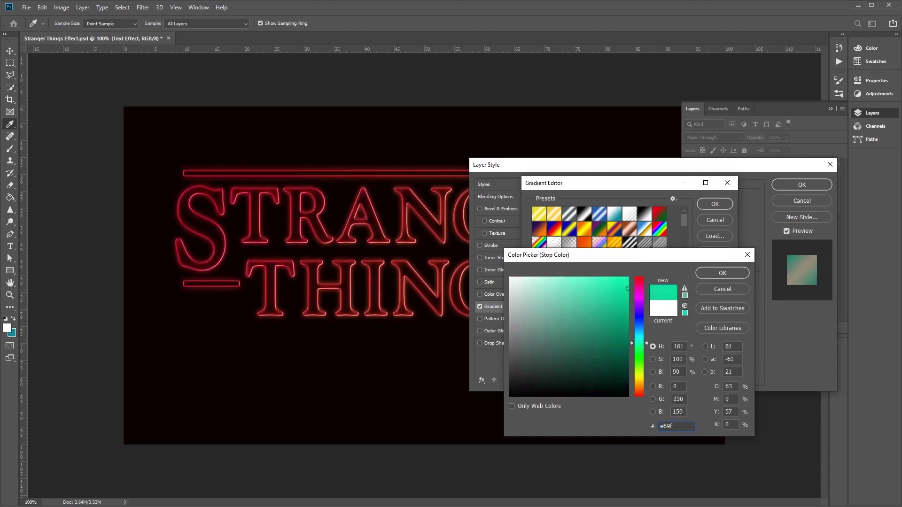
{"action": "type", "text": "99"}
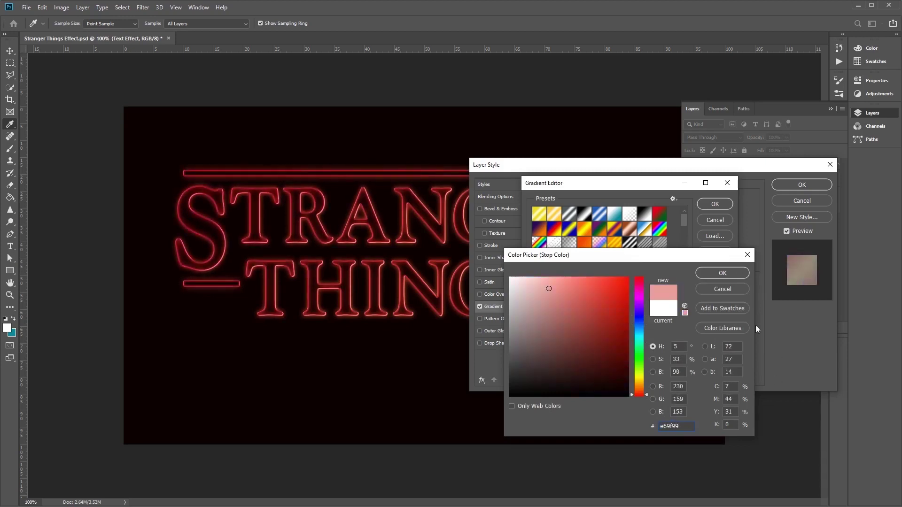
{"action": "left_click", "coordinate": [722, 274]}
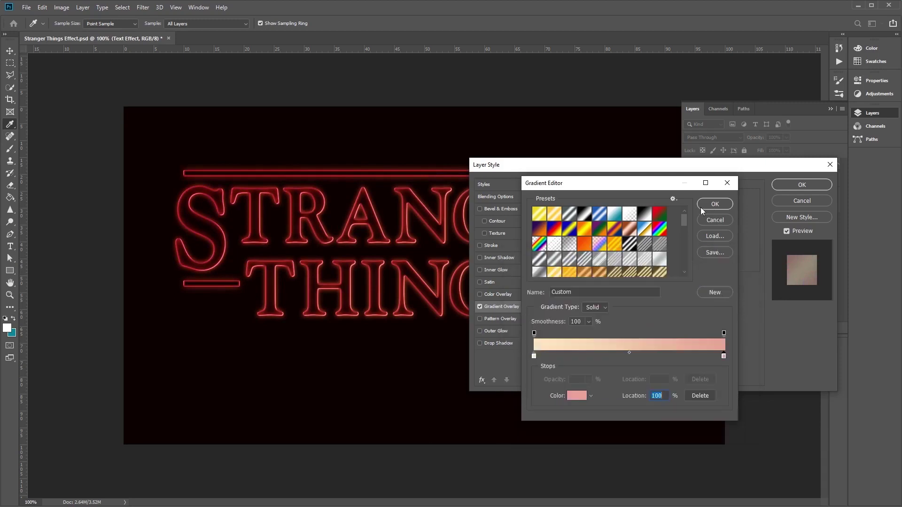
{"action": "left_click", "coordinate": [705, 204]}
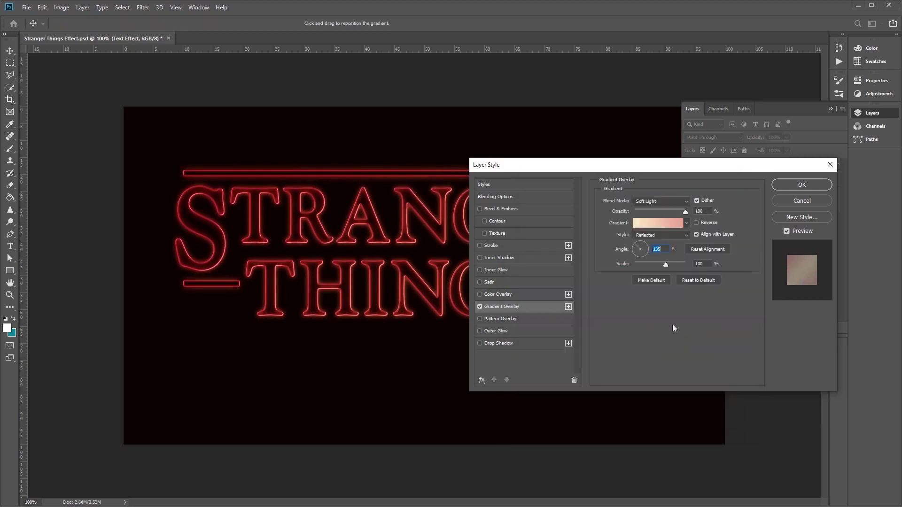
Add a second Gradient Overlay to the Text Effect group and set the lower one's blend mode to Overlay.
{"action": "left_click", "coordinate": [569, 306]}
{"action": "left_click", "coordinate": [529, 319]}
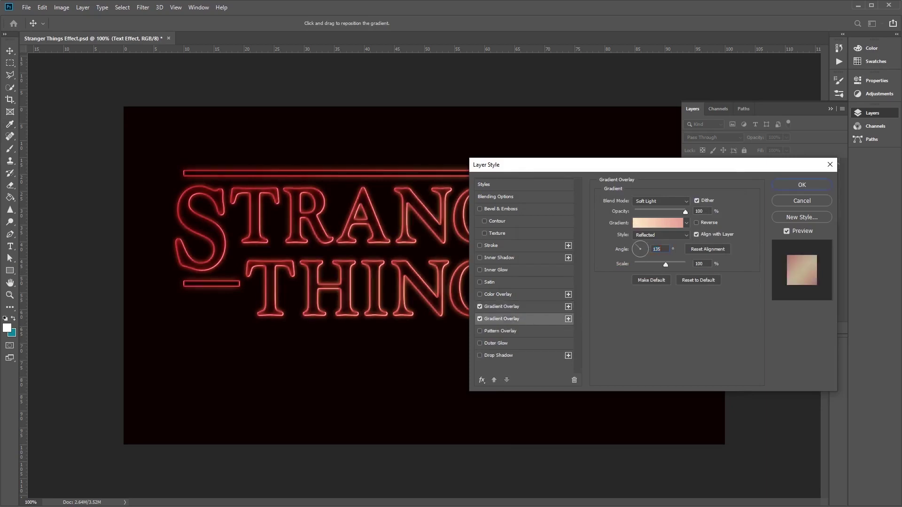
{"action": "left_click", "coordinate": [645, 200]}
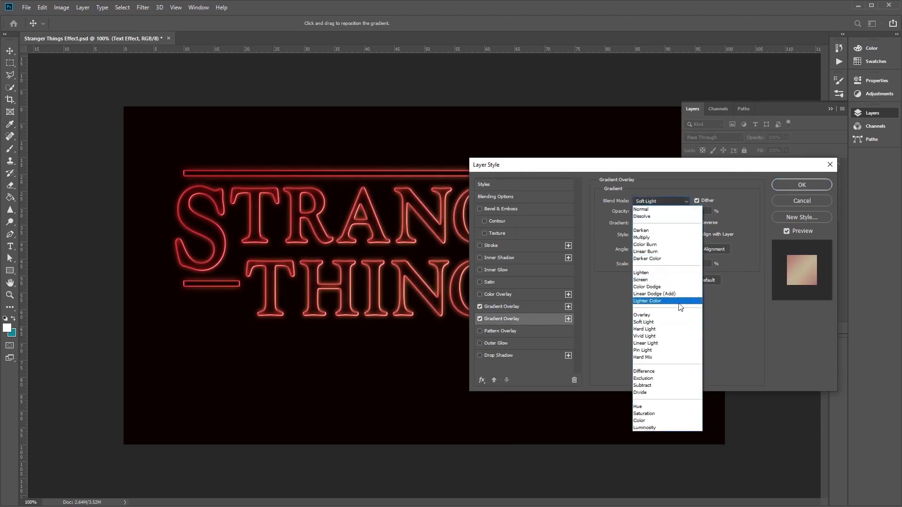
{"action": "left_click", "coordinate": [679, 315]}
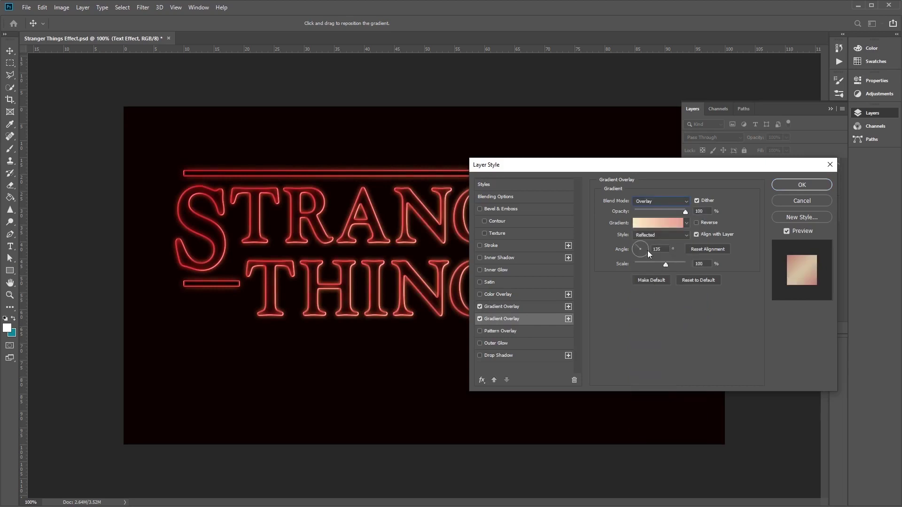
Apply the "faucet 10" metallic gradient preset to the lower Gradient Overlay.
{"action": "left_click", "coordinate": [658, 224]}
{"action": "left_click_drag", "start_coordinate": [616, 188], "coordinate": [661, 205]}
{"action": "left_click_drag", "start_coordinate": [729, 238], "coordinate": [731, 262]}
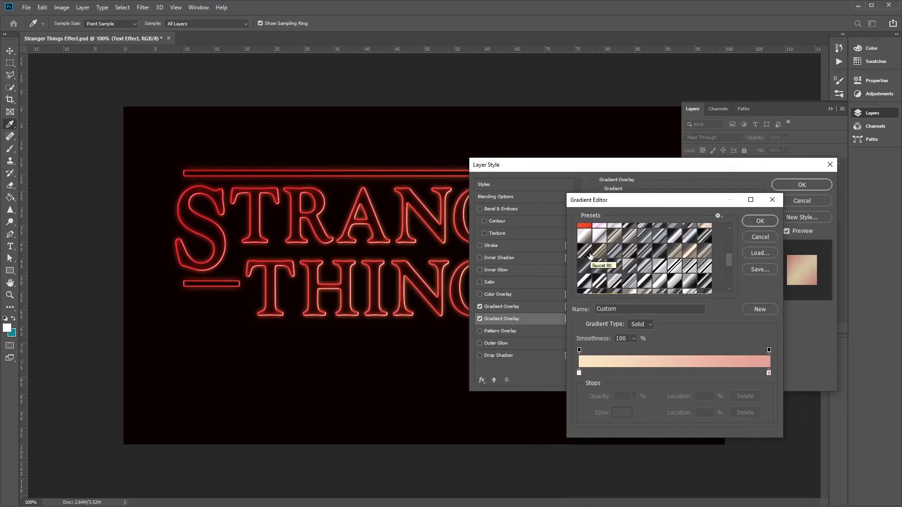
{"action": "left_click", "coordinate": [616, 240]}
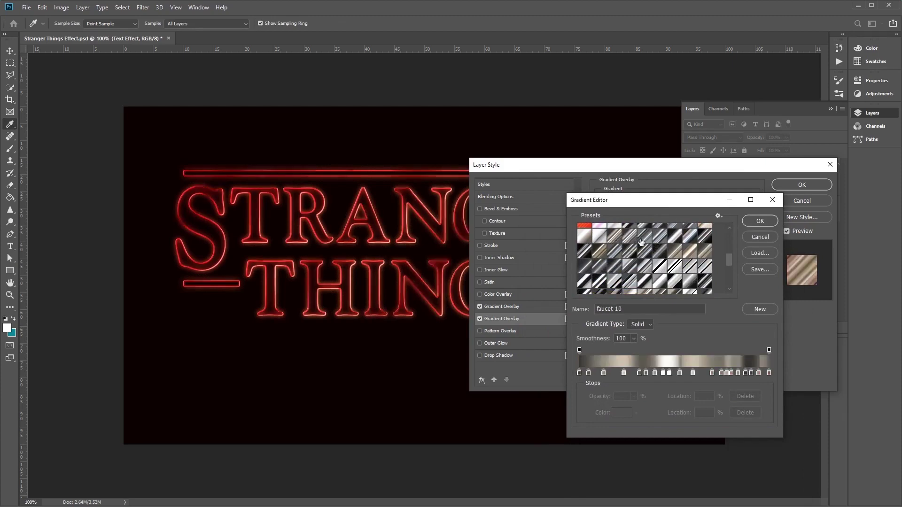
{"action": "left_click", "coordinate": [761, 224]}
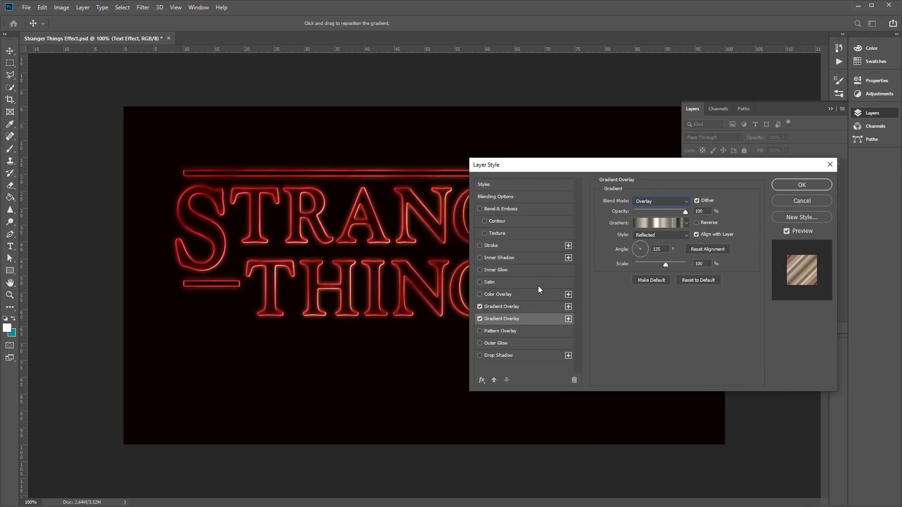
Add an Outer Glow to the Text Effect group with 20% opacity and glow color #de1b22.
{"action": "left_click", "coordinate": [503, 345]}
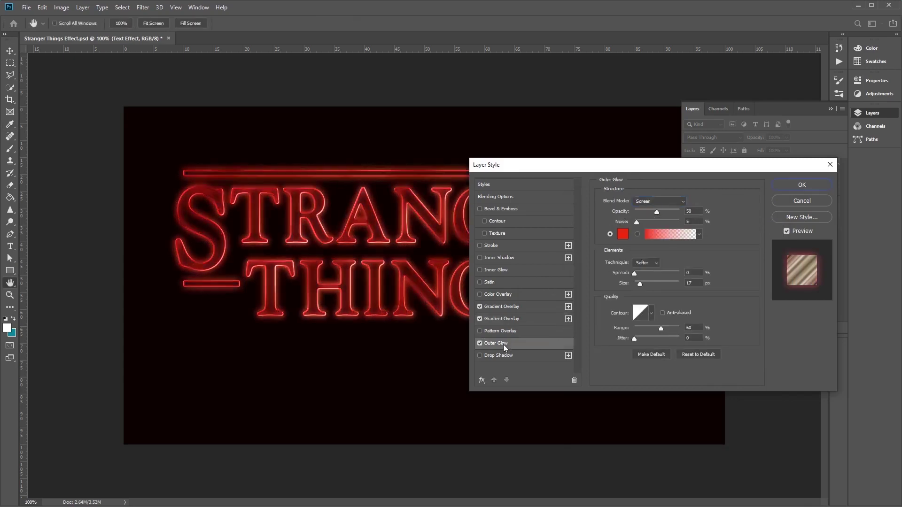
{"action": "double_click", "coordinate": [697, 212]}
{"action": "left_click", "coordinate": [645, 211]}
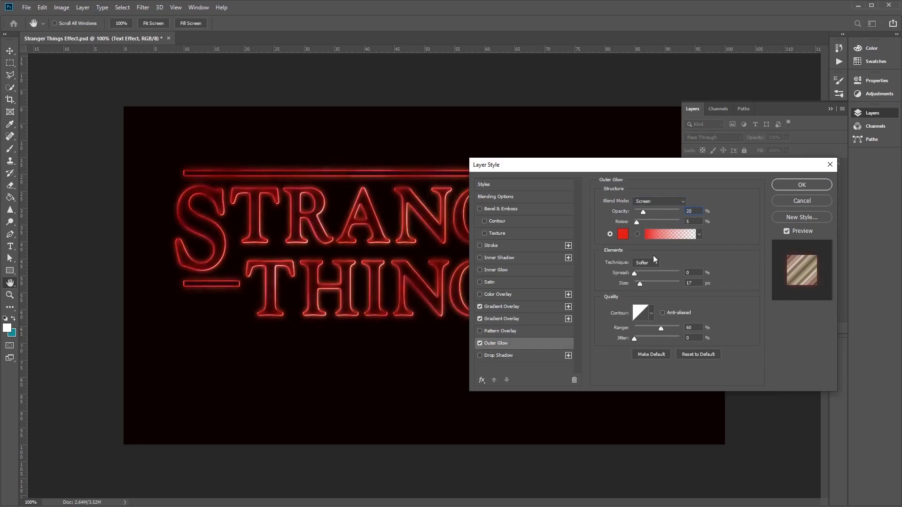
{"action": "left_click", "coordinate": [624, 234]}
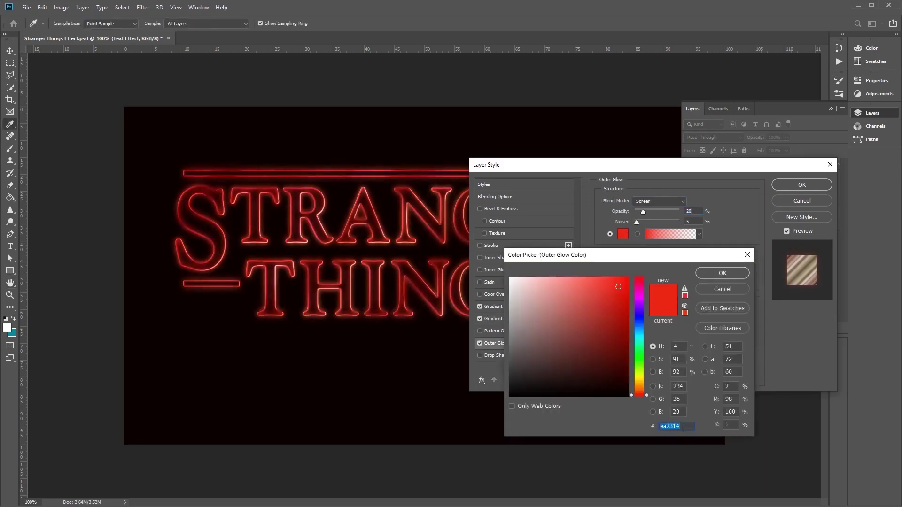
{"action": "type", "text": "d"}
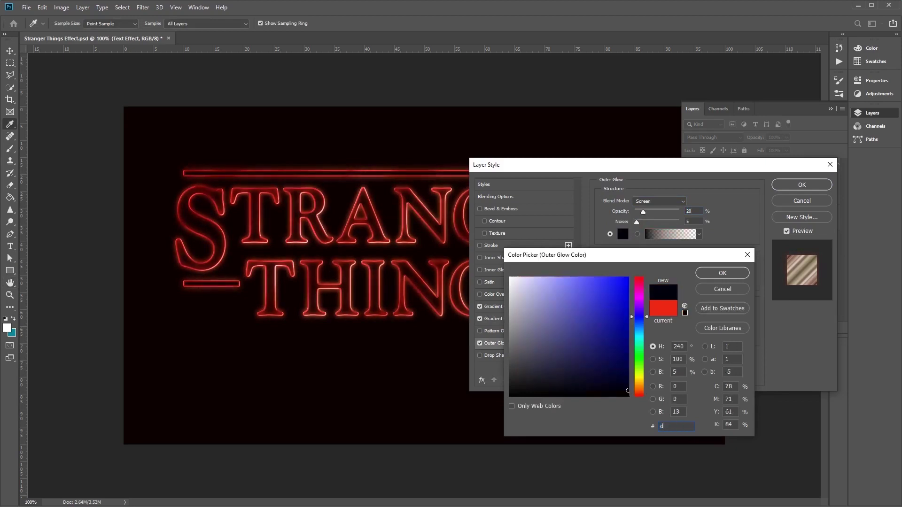
{"action": "type", "text": "e1b"}
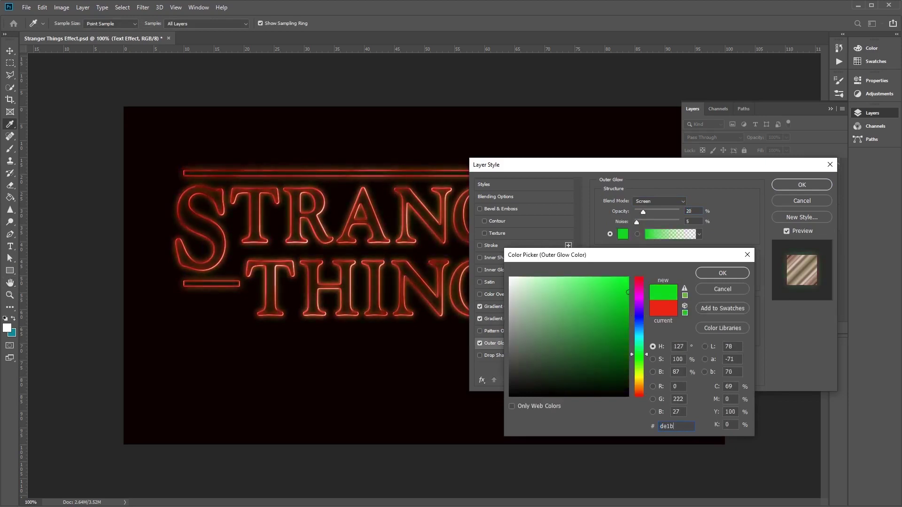
{"action": "type", "text": "22"}
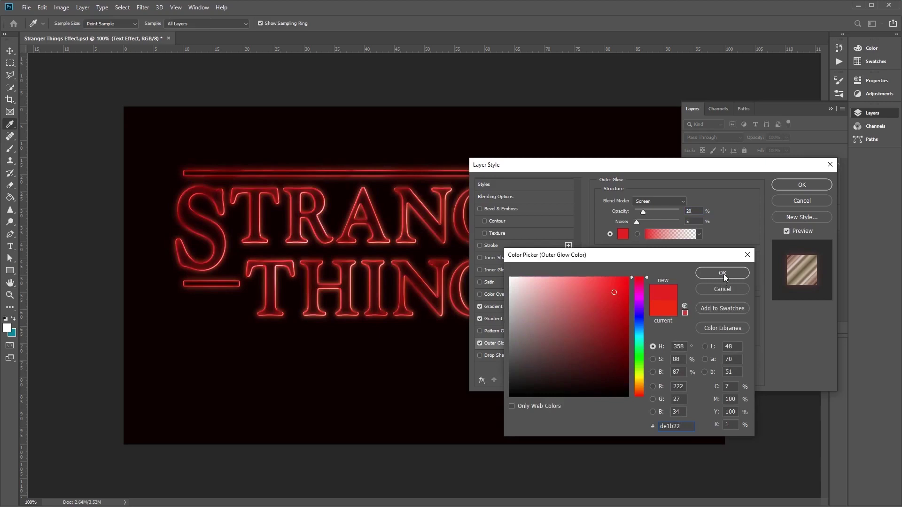
{"action": "left_click", "coordinate": [724, 276]}
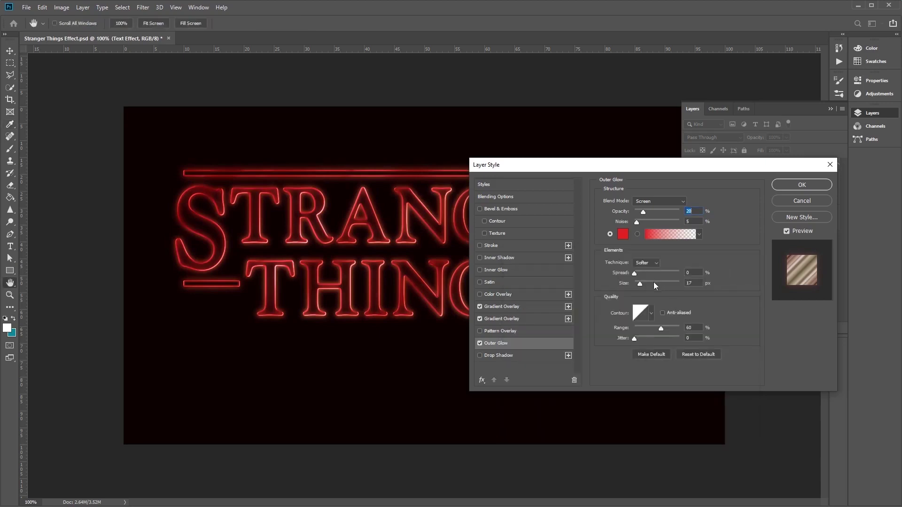
Set the Outer Glow's size to 34 px and range to 60%, check the result on the title and apply the layer style.
{"action": "key", "text": "Tab"}
{"action": "key", "text": "Tab"}
{"action": "key", "text": "Tab"}
{"action": "type", "text": "34"}
{"action": "key", "text": "Tab"}
{"action": "type", "text": "60"}
{"action": "left_click_drag", "start_coordinate": [638, 168], "coordinate": [691, 306]}
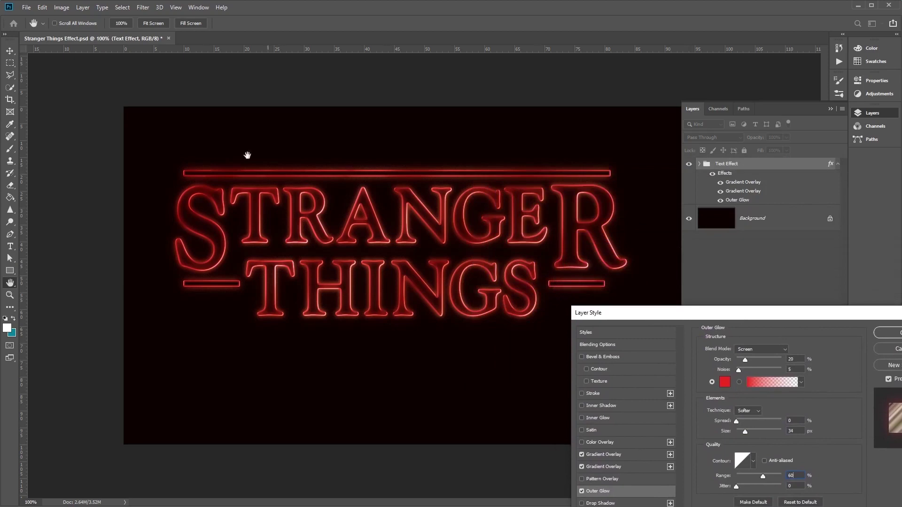
{"action": "left_click_drag", "start_coordinate": [755, 316], "coordinate": [667, 200]}
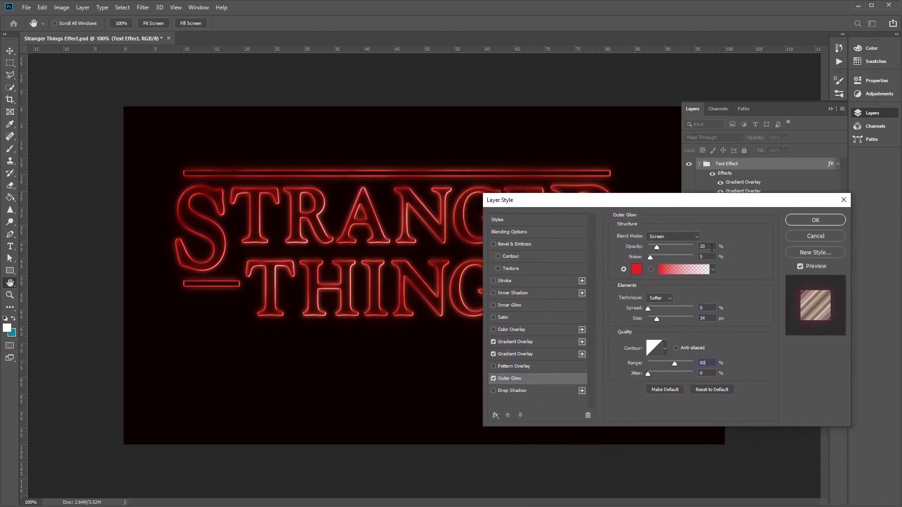
{"action": "left_click", "coordinate": [814, 221]}
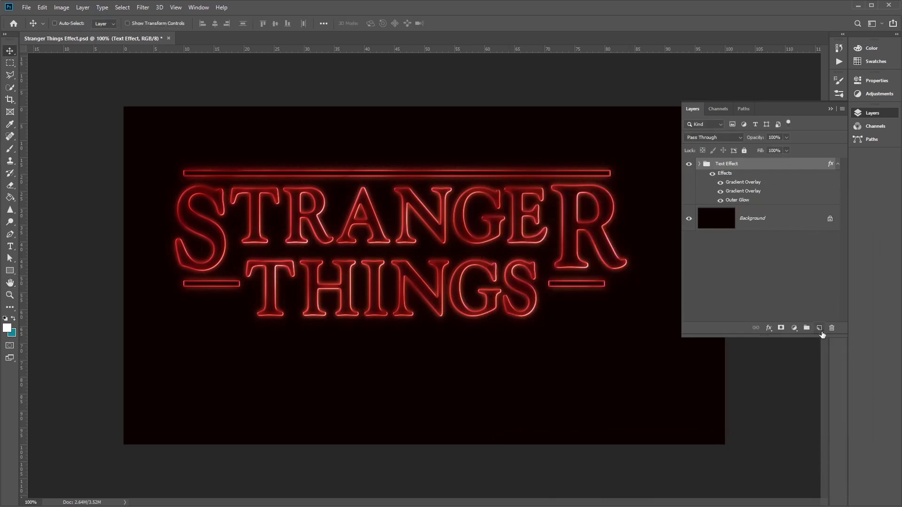
Add a new layer above the Text Effect group and set the foreground color to #451d08.
{"action": "left_click", "coordinate": [821, 333]}
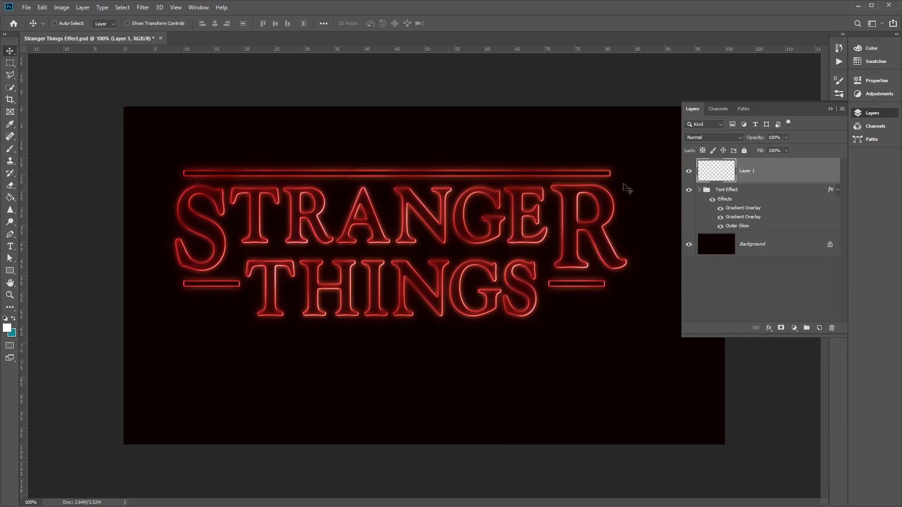
{"action": "left_click", "coordinate": [13, 318]}
{"action": "left_click", "coordinate": [7, 327]}
{"action": "left_click_drag", "start_coordinate": [635, 259], "coordinate": [633, 187]}
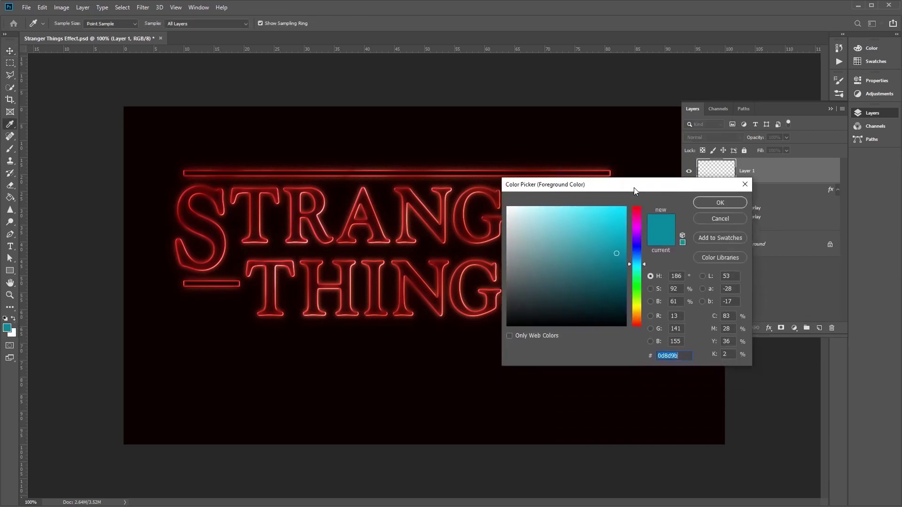
{"action": "double_click", "coordinate": [683, 356]}
{"action": "type", "text": "451"}
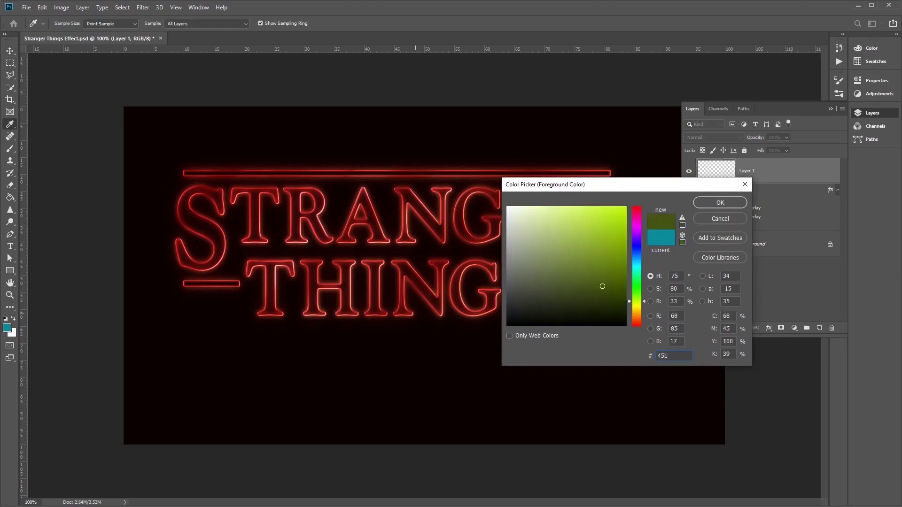
{"action": "type", "text": "d0"}
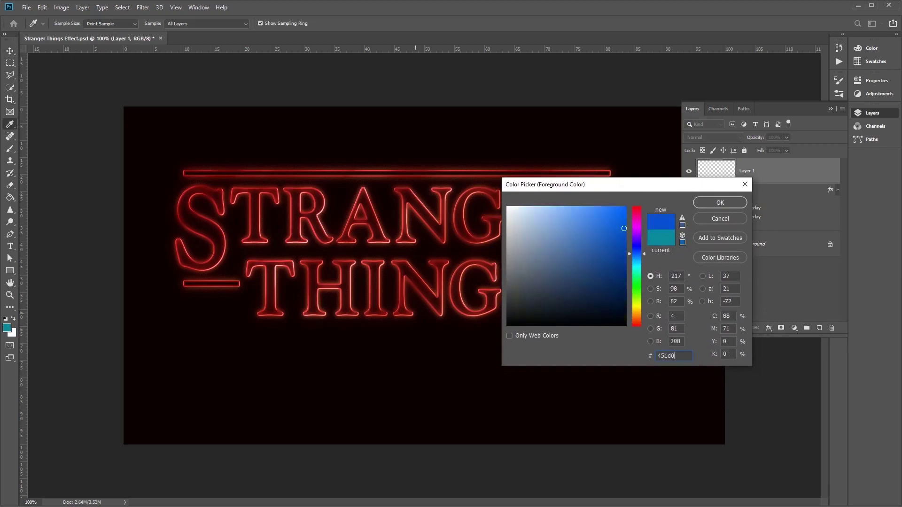
{"action": "type", "text": "8"}
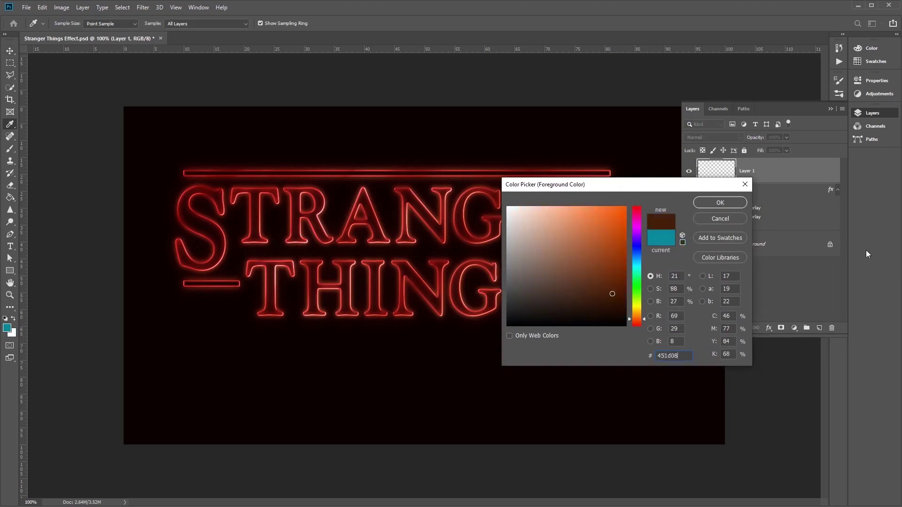
{"action": "left_click", "coordinate": [743, 204]}
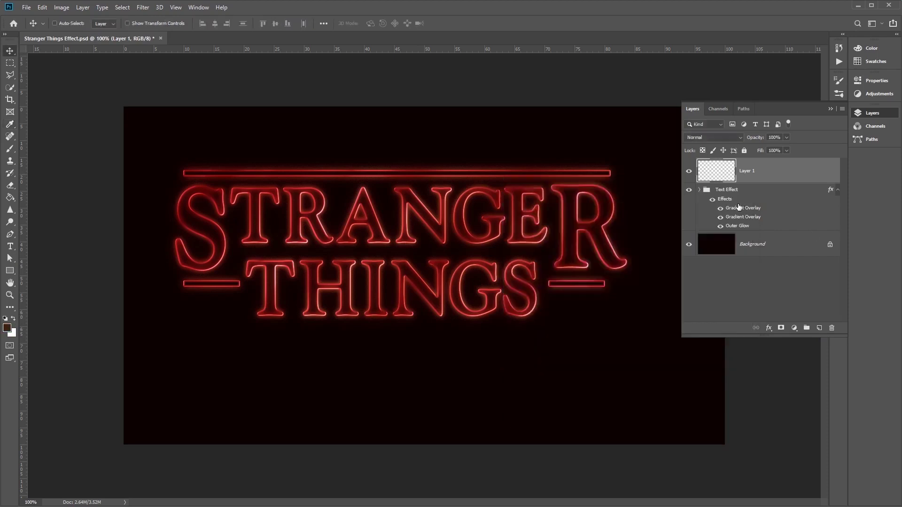
Rename the new layer as Light and set its blend mode to Color Dodge.
{"action": "double_click", "coordinate": [749, 172]}
{"action": "type", "text": "Light"}
{"action": "key", "text": "Return"}
{"action": "left_click", "coordinate": [733, 140]}
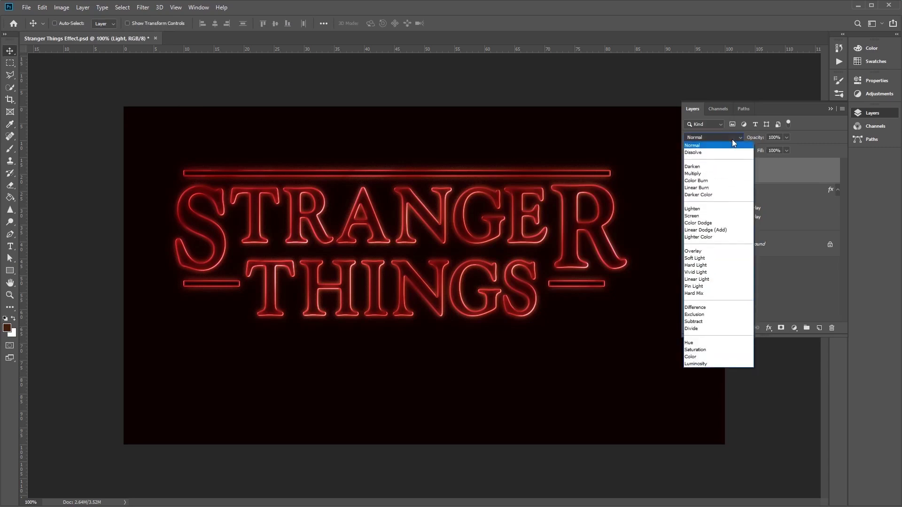
{"action": "left_click", "coordinate": [730, 223]}
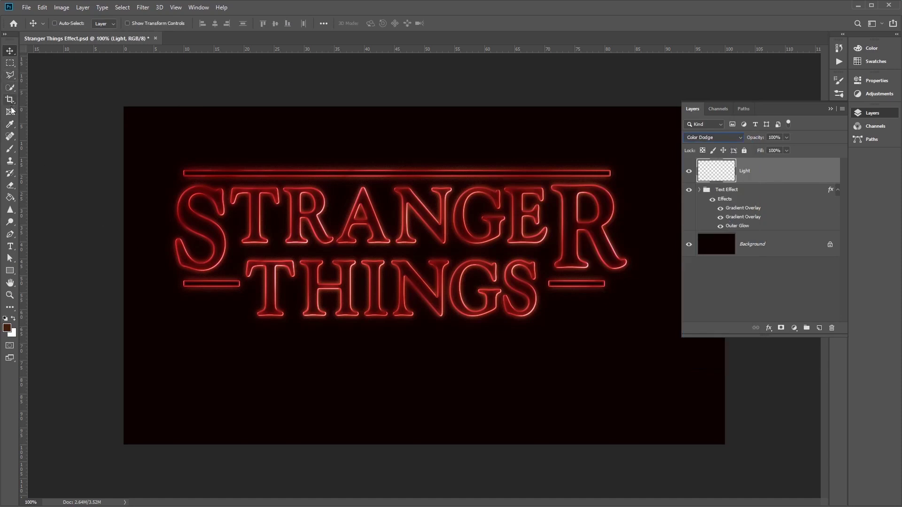
Dab highlights over scattered letters and bars of the title on the Light layer with a soft 125 px brush.
{"action": "left_click", "coordinate": [10, 149]}
{"action": "key", "text": "bracketleft"}
{"action": "key", "text": "bracketleft"}
{"action": "key", "text": "bracketleft"}
{"action": "key", "text": "bracketleft"}
{"action": "key", "text": "bracketleft"}
{"action": "key", "text": "bracketleft"}
{"action": "key", "text": "bracketleft"}
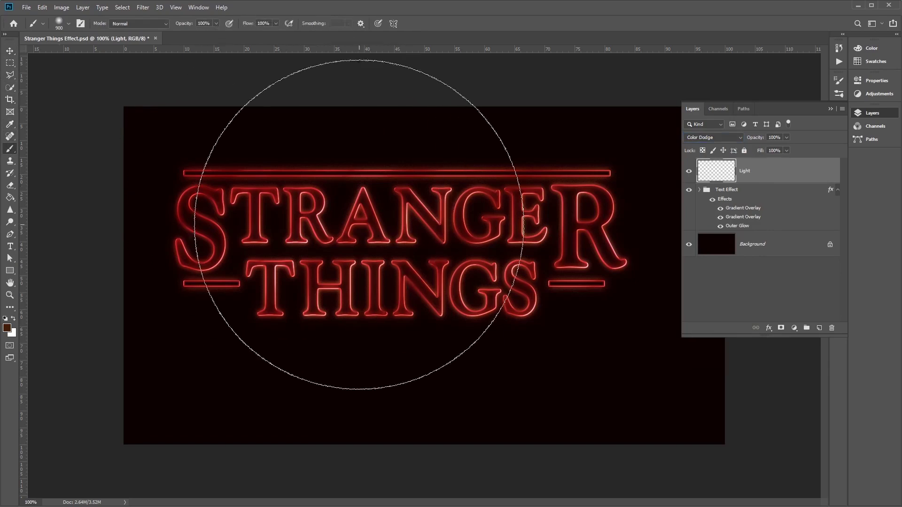
{"action": "key", "text": "bracketleft"}
{"action": "key", "text": "bracketleft"}
{"action": "key", "text": "bracketleft"}
{"action": "key", "text": "bracketleft"}
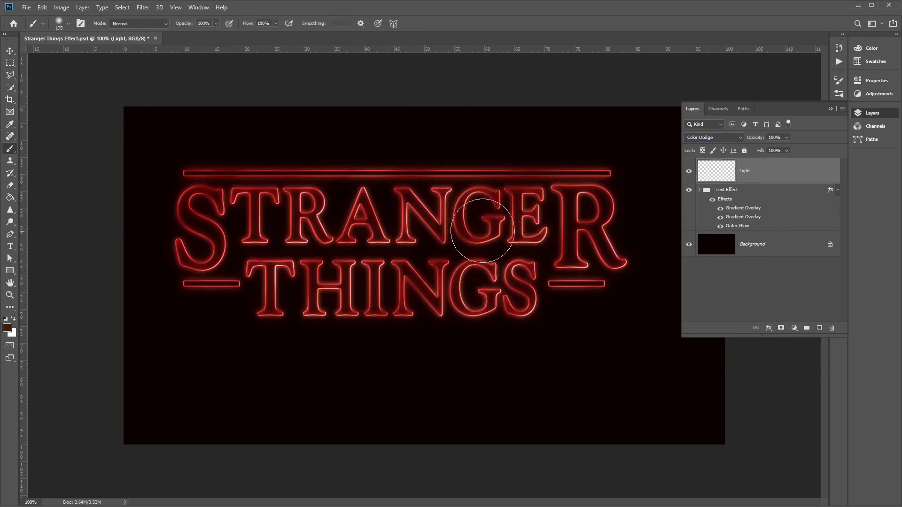
{"action": "left_click", "coordinate": [260, 197]}
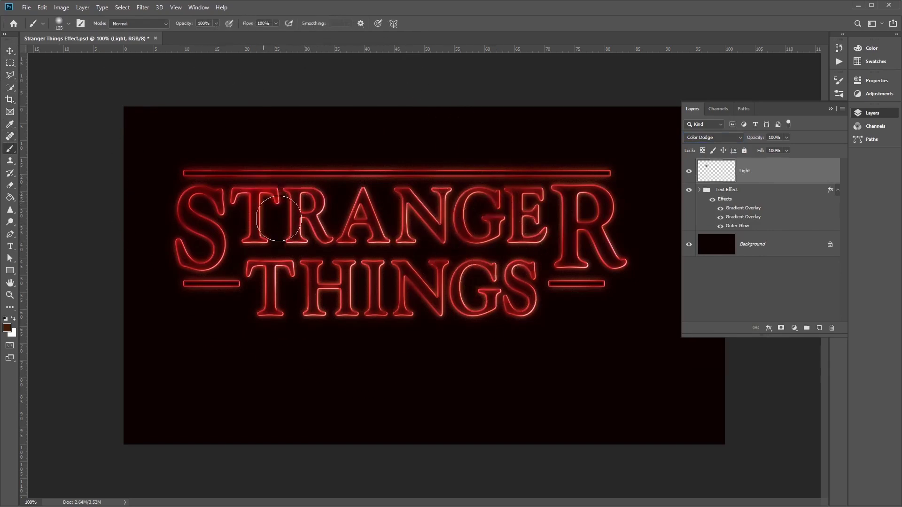
{"action": "left_click", "coordinate": [351, 305]}
{"action": "left_click", "coordinate": [368, 233]}
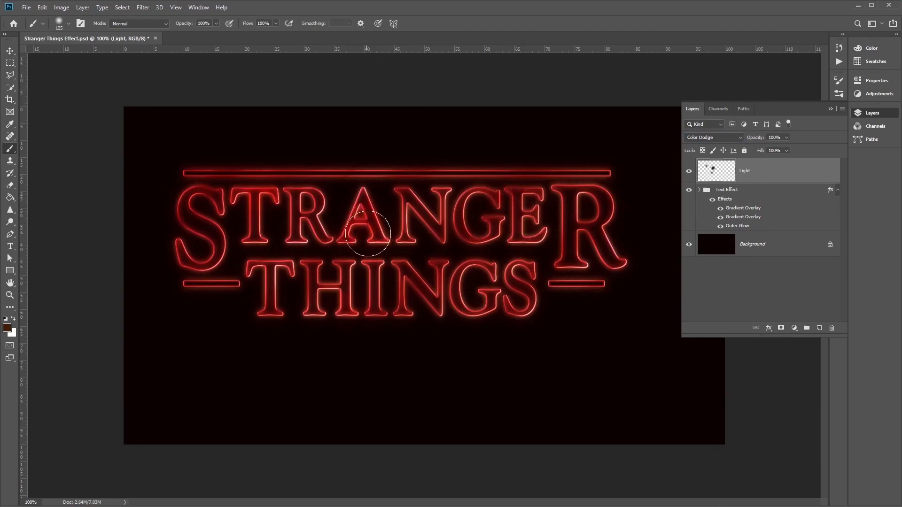
{"action": "left_click", "coordinate": [571, 197]}
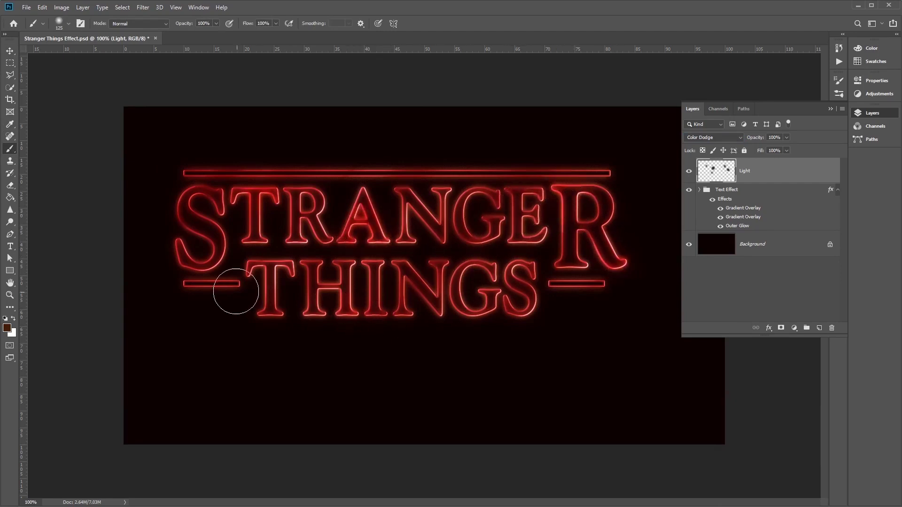
{"action": "left_click", "coordinate": [186, 248]}
{"action": "left_click", "coordinate": [228, 165]}
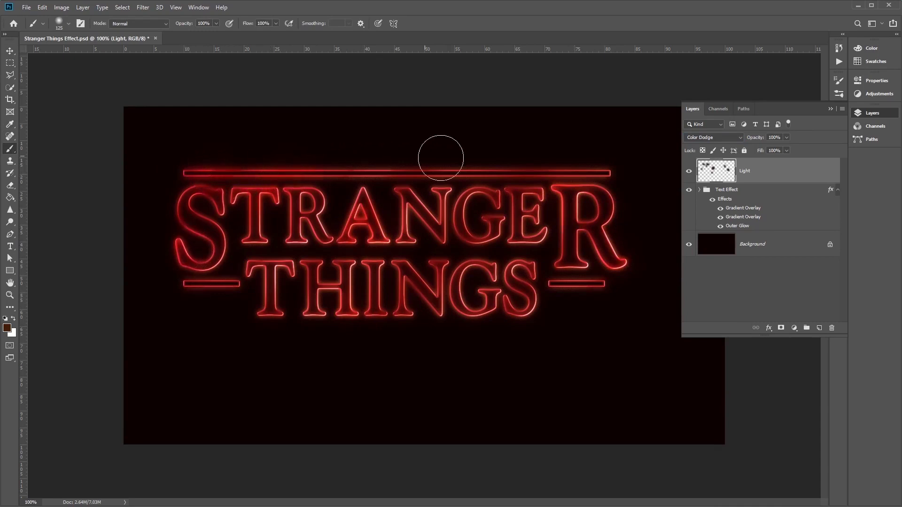
{"action": "left_click", "coordinate": [582, 296]}
{"action": "left_click", "coordinate": [593, 174]}
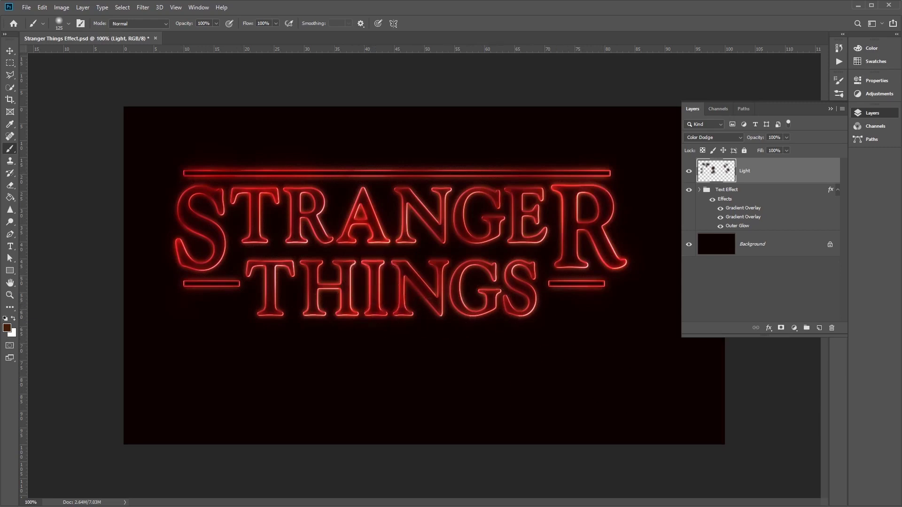
Add a Hue/Saturation adjustment layer on top with saturation +35 and lightness +5.
{"action": "left_click", "coordinate": [814, 294]}
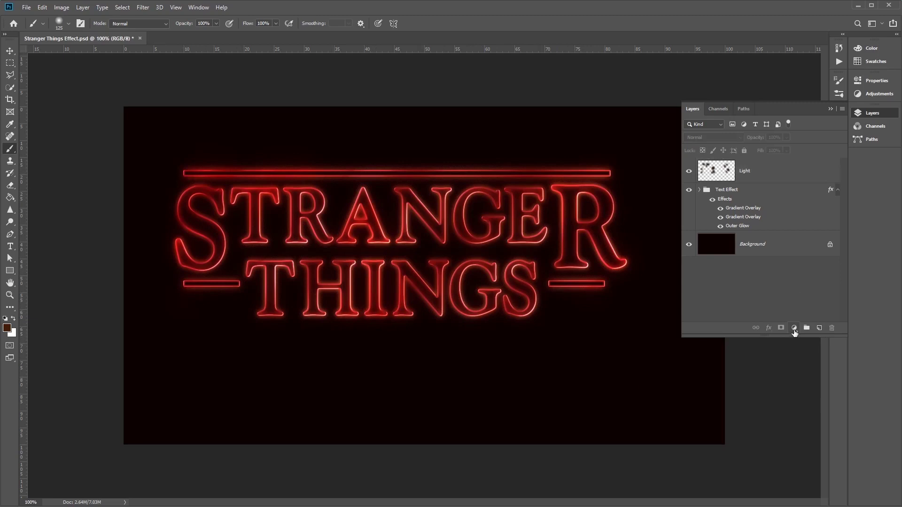
{"action": "left_click", "coordinate": [793, 329]}
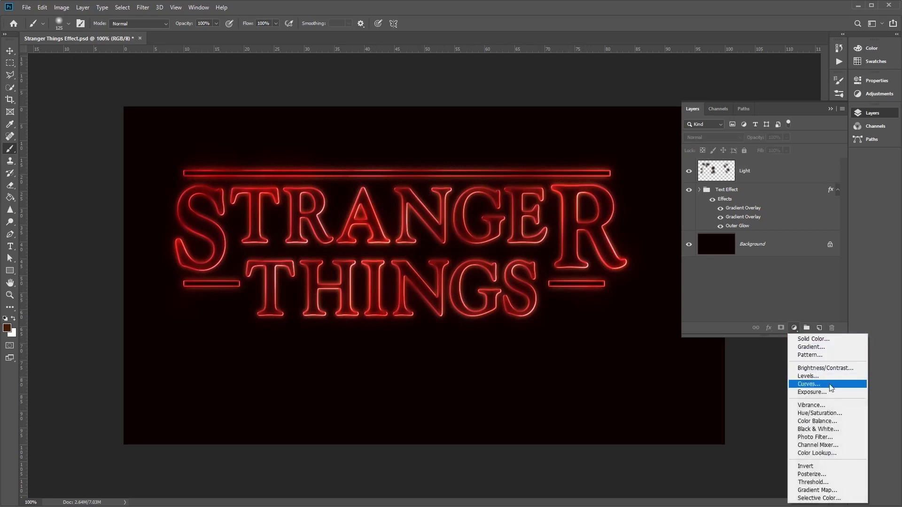
{"action": "left_click", "coordinate": [835, 415]}
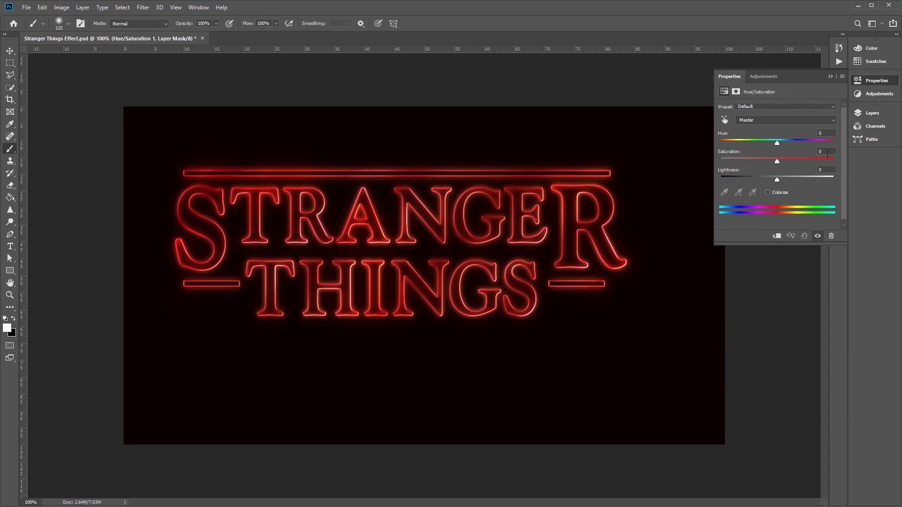
{"action": "type", "text": "35"}
{"action": "key", "text": "Return"}
{"action": "type", "text": "15"}
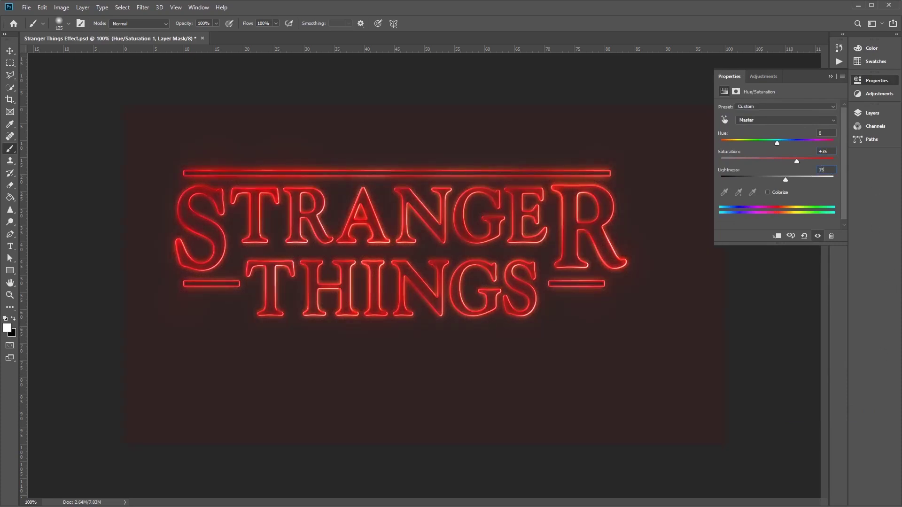
{"action": "left_click_drag", "start_coordinate": [785, 180], "coordinate": [780, 180]}
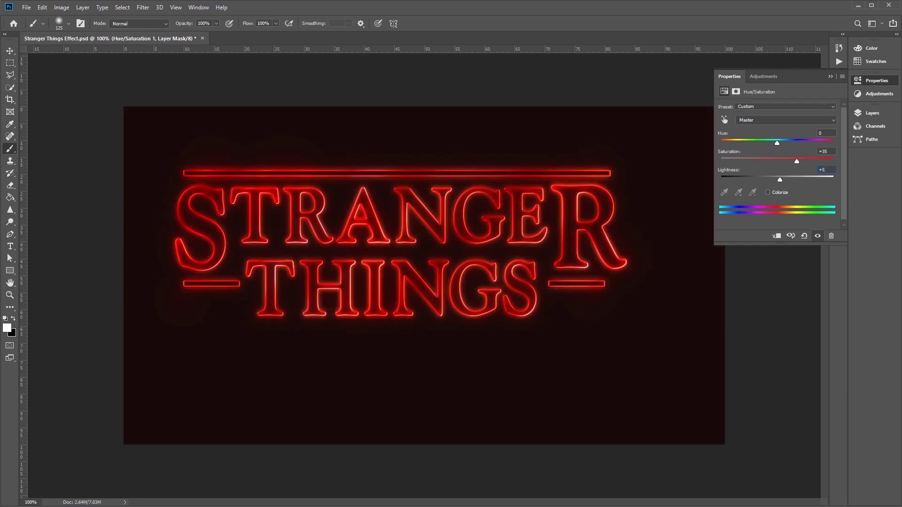
Add a Gradient fill layer above the Hue/Saturation adjustment layer.
{"action": "left_click", "coordinate": [875, 81]}
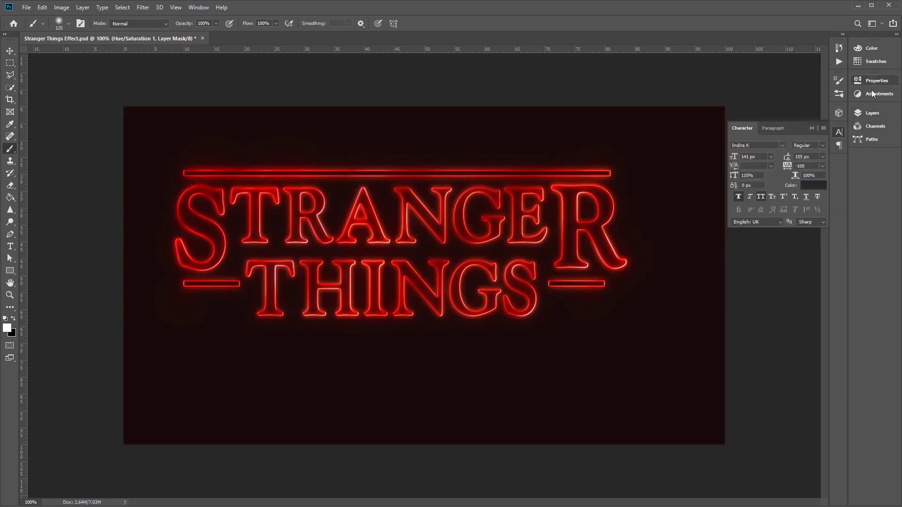
{"action": "left_click", "coordinate": [876, 114]}
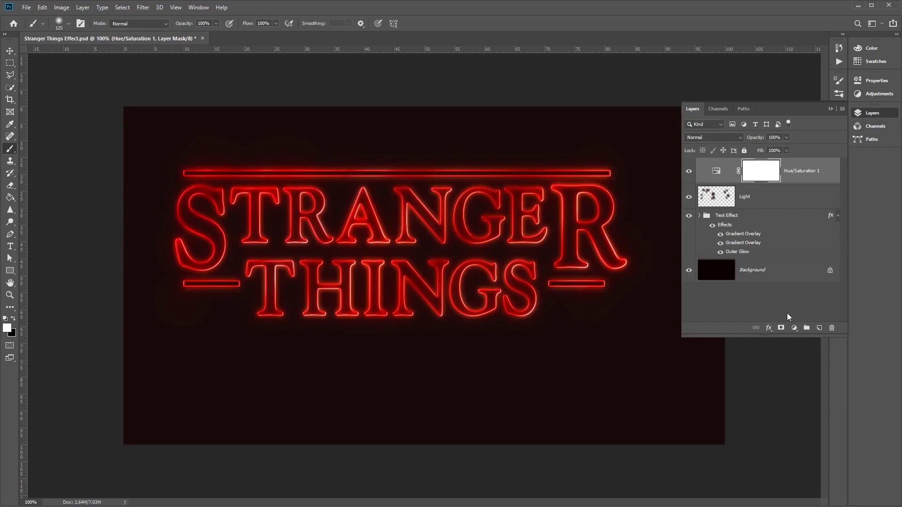
{"action": "left_click", "coordinate": [795, 329]}
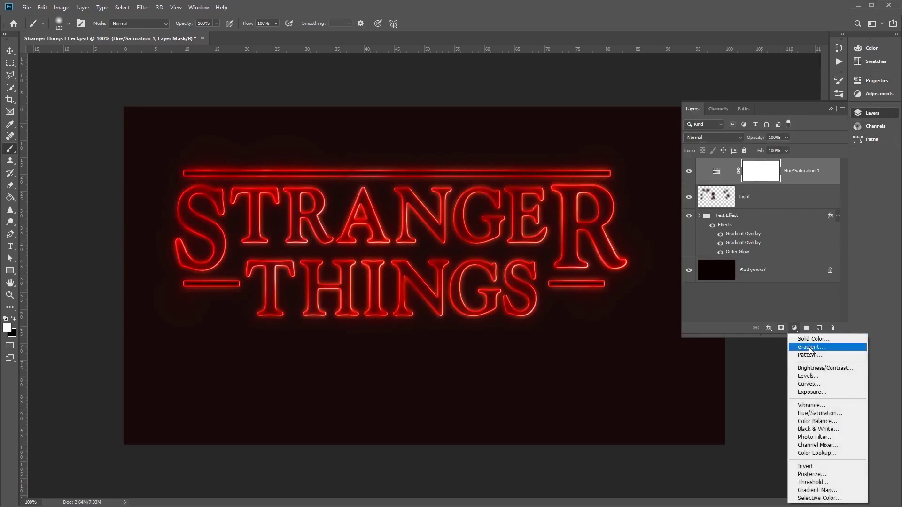
{"action": "left_click", "coordinate": [809, 348]}
{"action": "left_click_drag", "start_coordinate": [577, 219], "coordinate": [571, 208]}
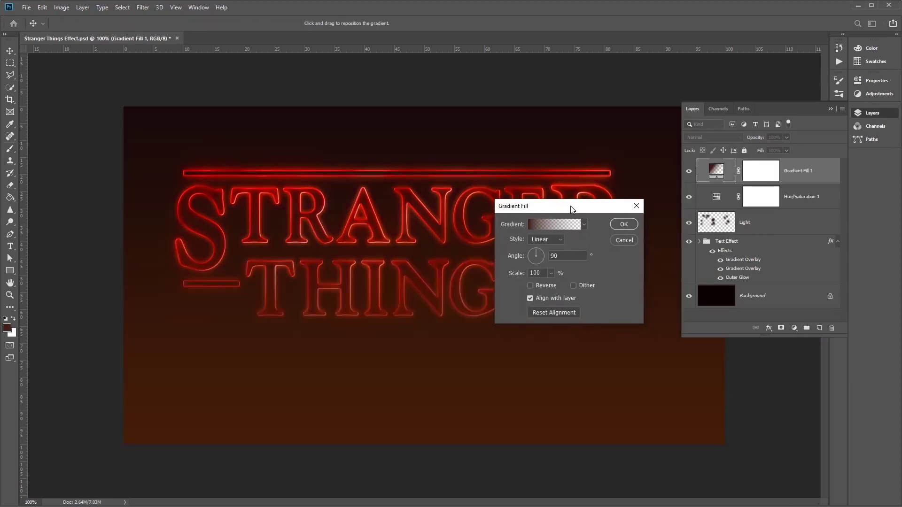
Set the fill gradient's end color stop at 100% to #5c456e.
{"action": "left_click", "coordinate": [547, 226]}
{"action": "left_click_drag", "start_coordinate": [641, 204], "coordinate": [588, 158]}
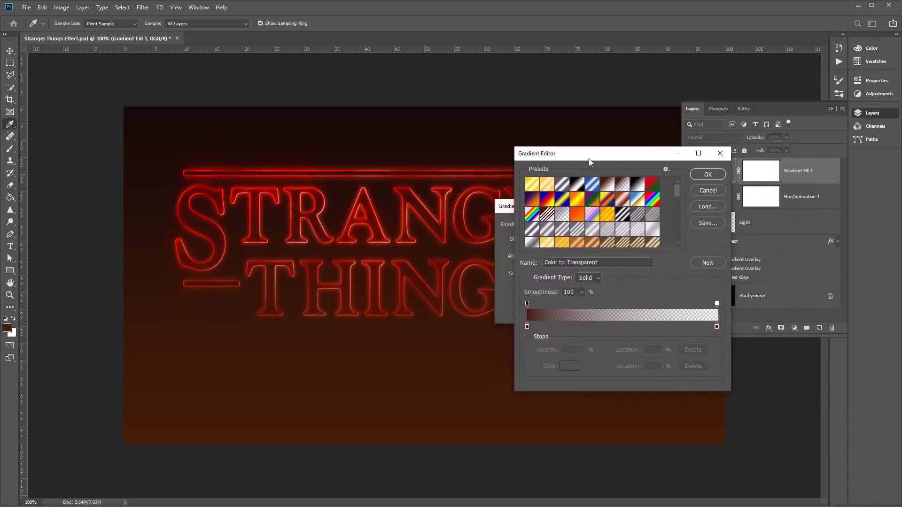
{"action": "left_click", "coordinate": [717, 326]}
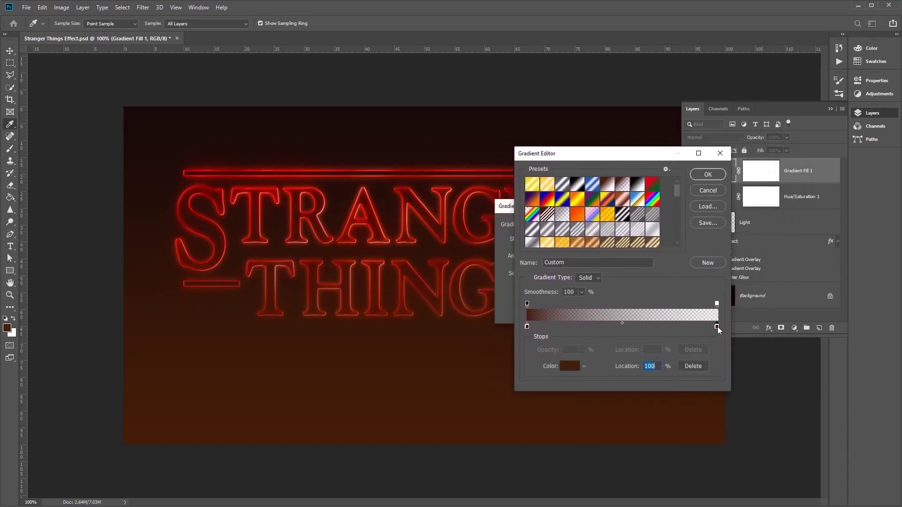
{"action": "left_click", "coordinate": [570, 367]}
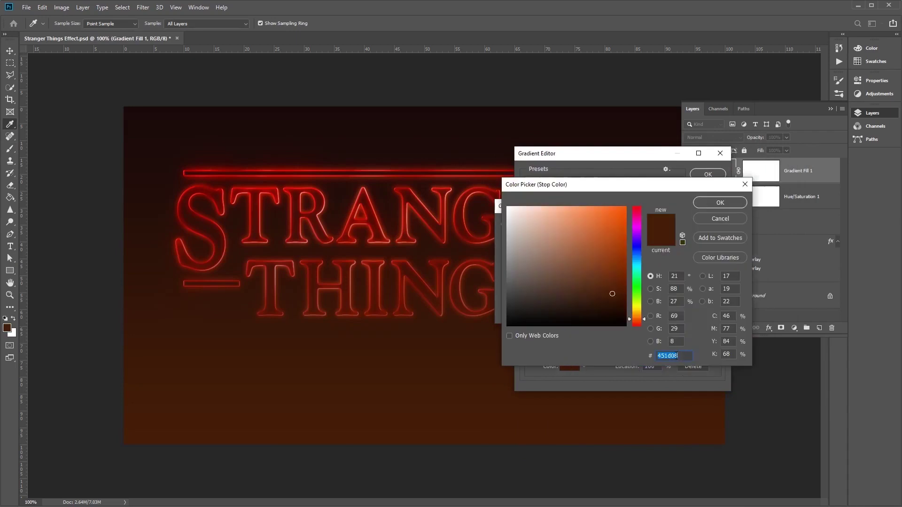
{"action": "type", "text": "5c45"}
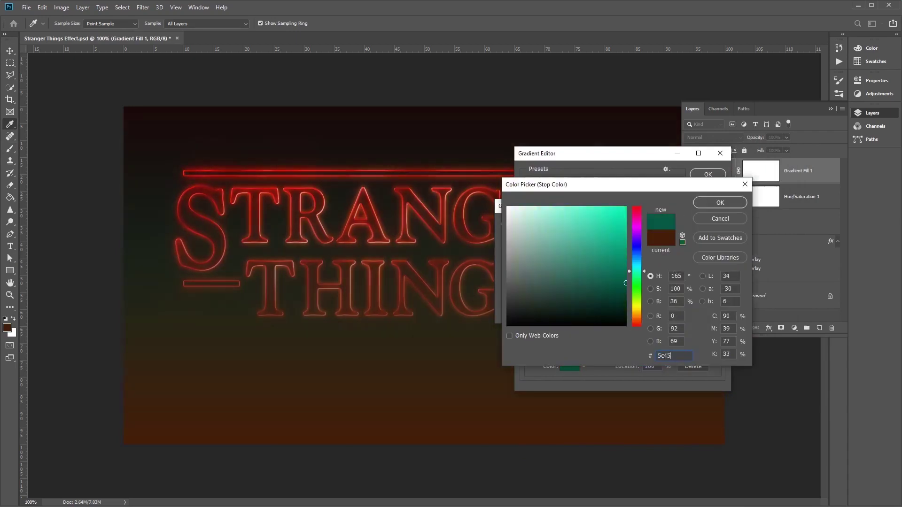
{"action": "type", "text": "6e"}
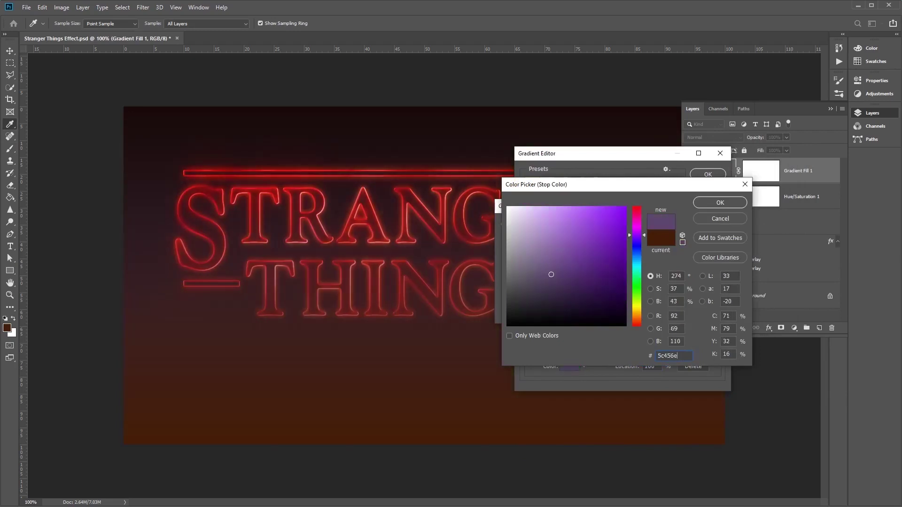
{"action": "left_click", "coordinate": [722, 205]}
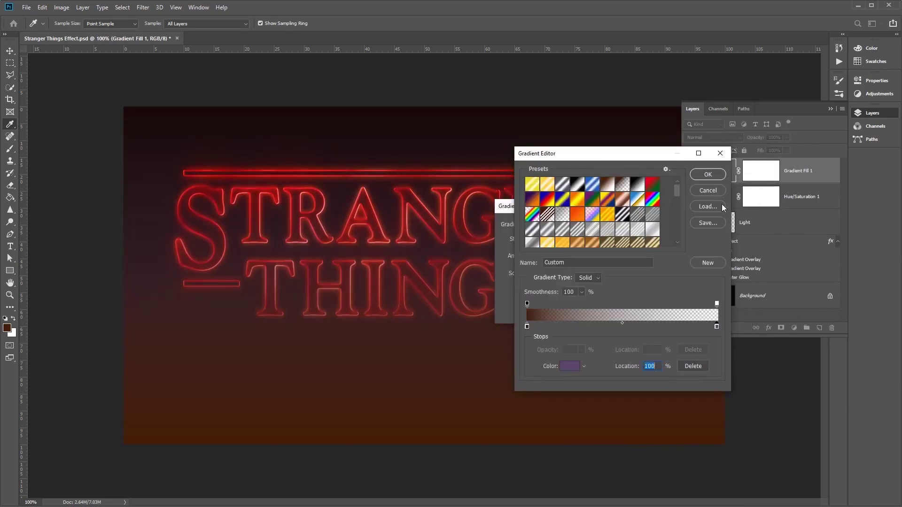
Set the fill gradient's start color stop at 0% to #fda982.
{"action": "left_click", "coordinate": [526, 326]}
{"action": "left_click", "coordinate": [570, 367]}
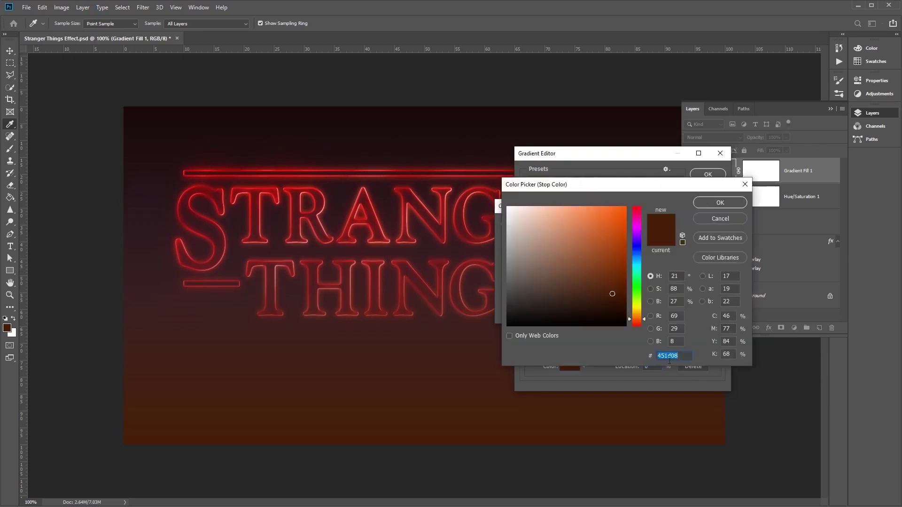
{"action": "type", "text": "fda"}
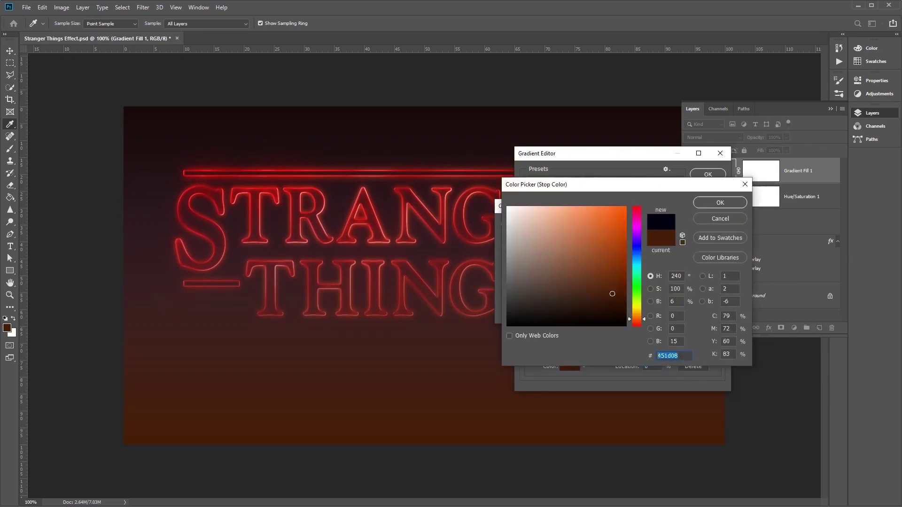
{"action": "type", "text": "982"}
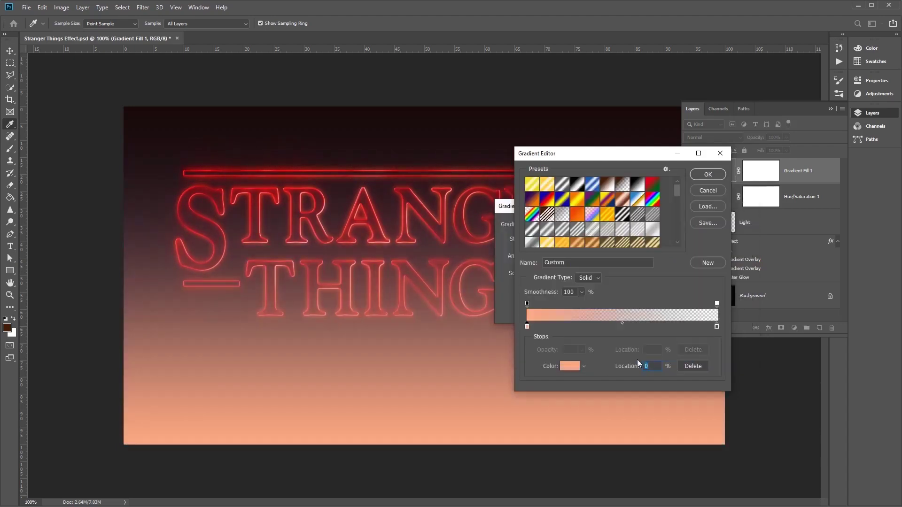
Add a middle color stop to the fill gradient at 50% location with color #b26b73 and accept the gradient.
{"action": "left_click", "coordinate": [629, 326]}
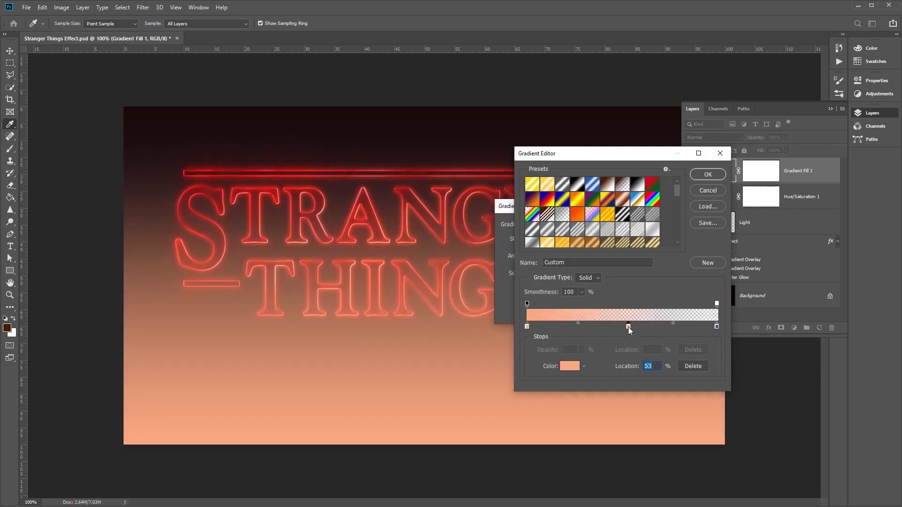
{"action": "type", "text": "50"}
{"action": "left_click", "coordinate": [573, 370]}
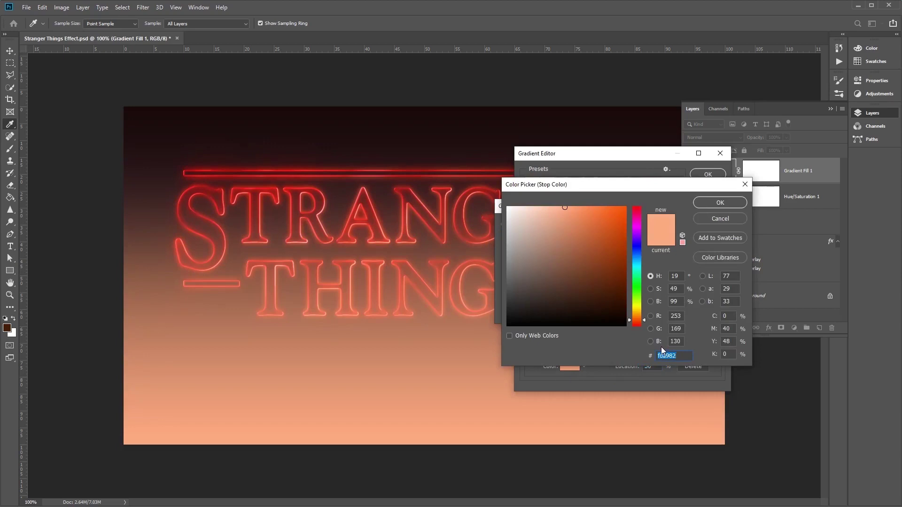
{"action": "type", "text": "b26b"}
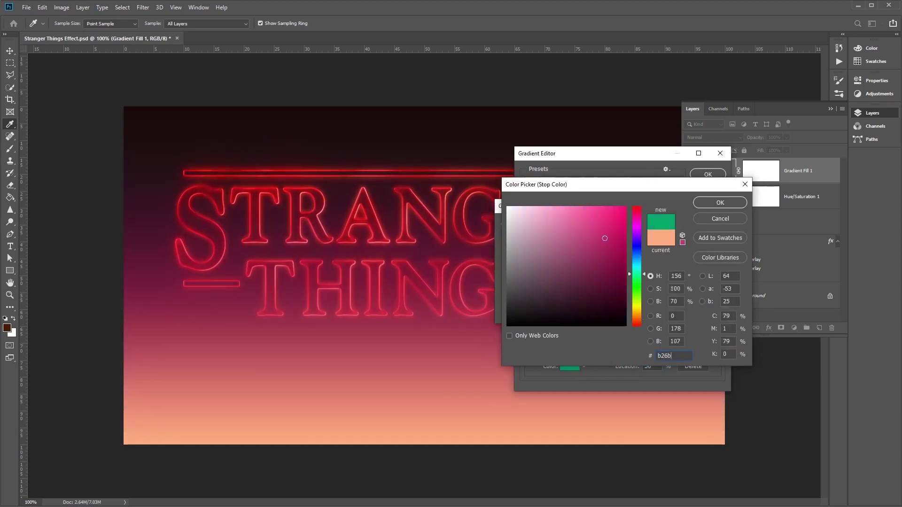
{"action": "type", "text": "73"}
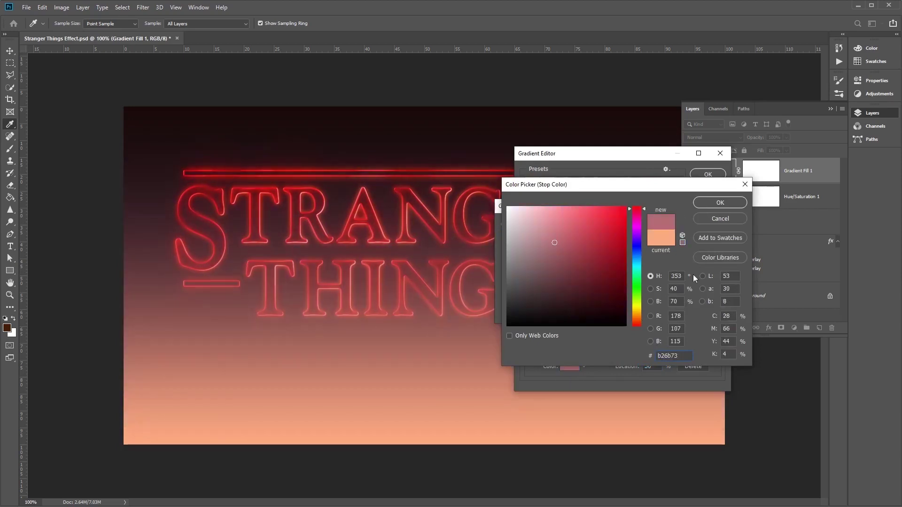
{"action": "left_click", "coordinate": [711, 201]}
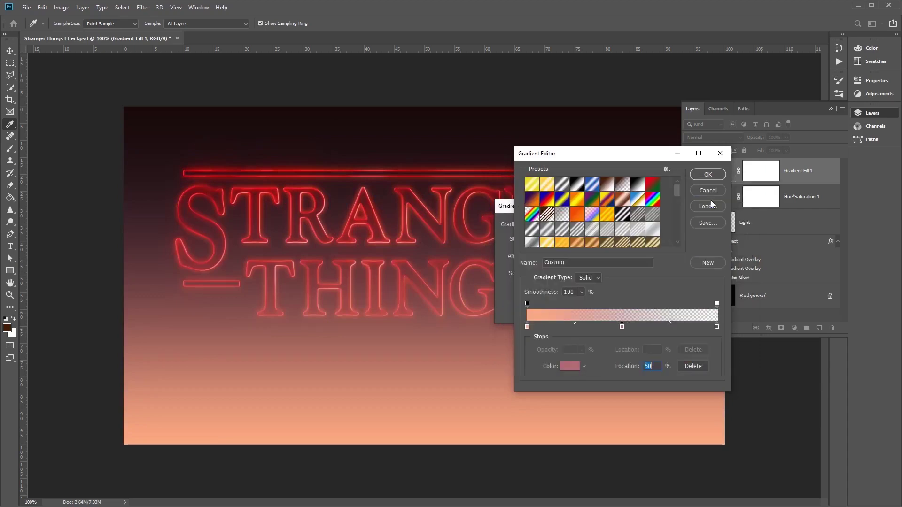
{"action": "left_click", "coordinate": [702, 177]}
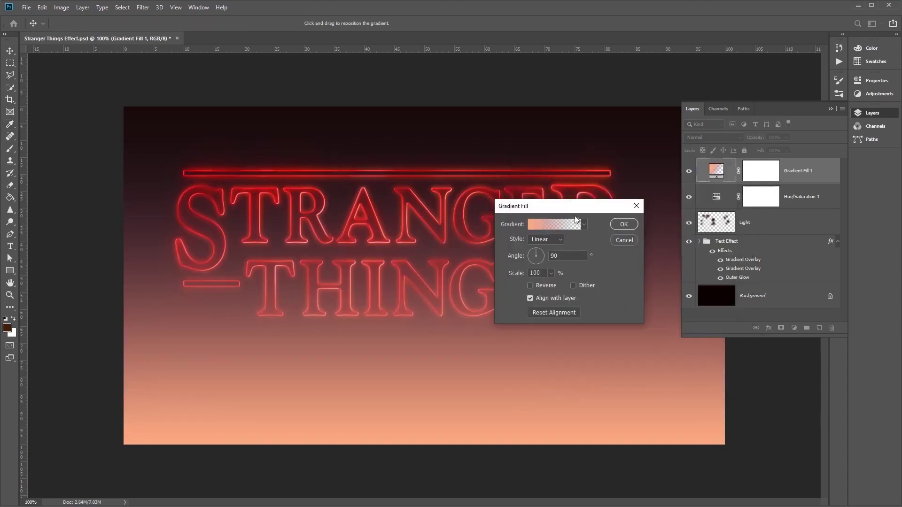
Set the gradient fill to Reflected style with a 155° angle and 55% scale, and apply it.
{"action": "left_click_drag", "start_coordinate": [572, 207], "coordinate": [604, 184]}
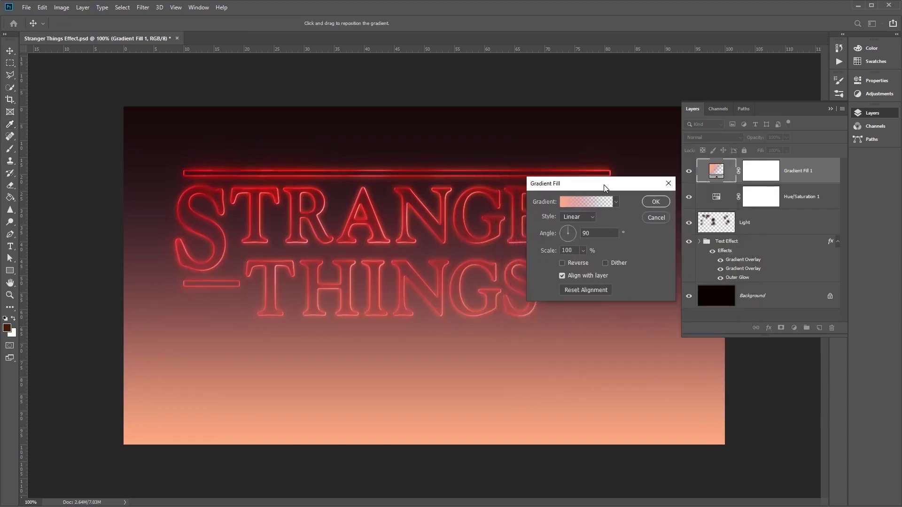
{"action": "left_click", "coordinate": [590, 217]}
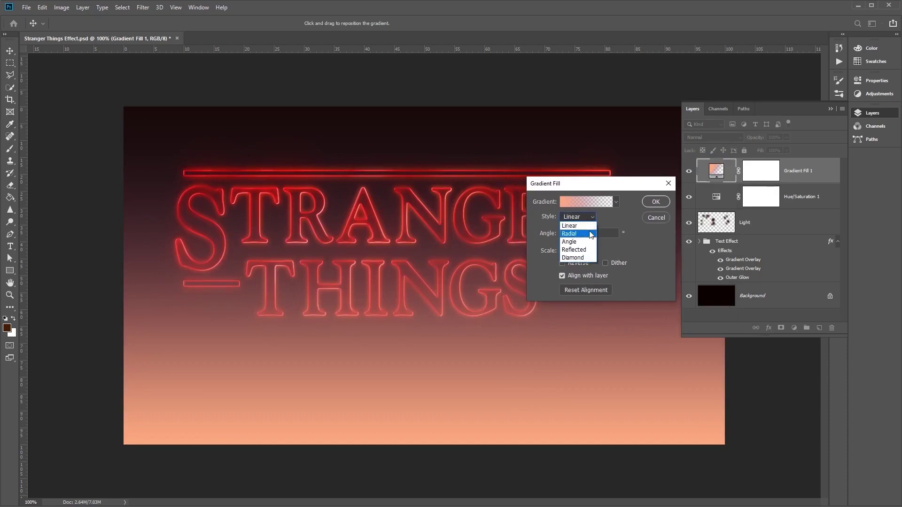
{"action": "left_click", "coordinate": [590, 250]}
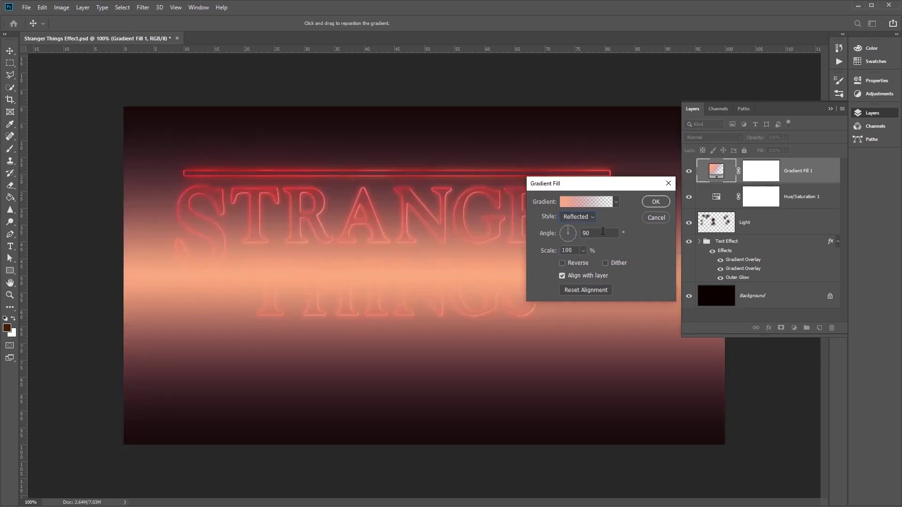
{"action": "left_click", "coordinate": [602, 231]}
{"action": "type", "text": "155"}
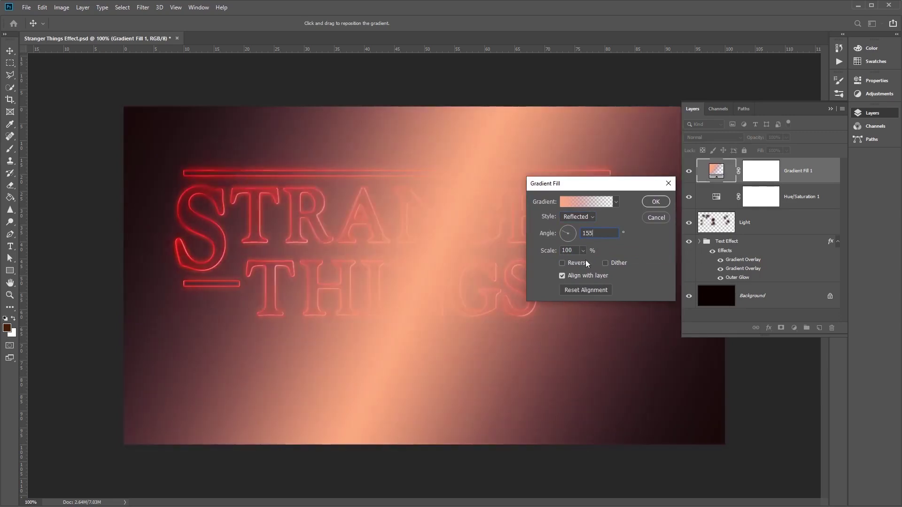
{"action": "key", "text": "Tab"}
{"action": "type", "text": "55"}
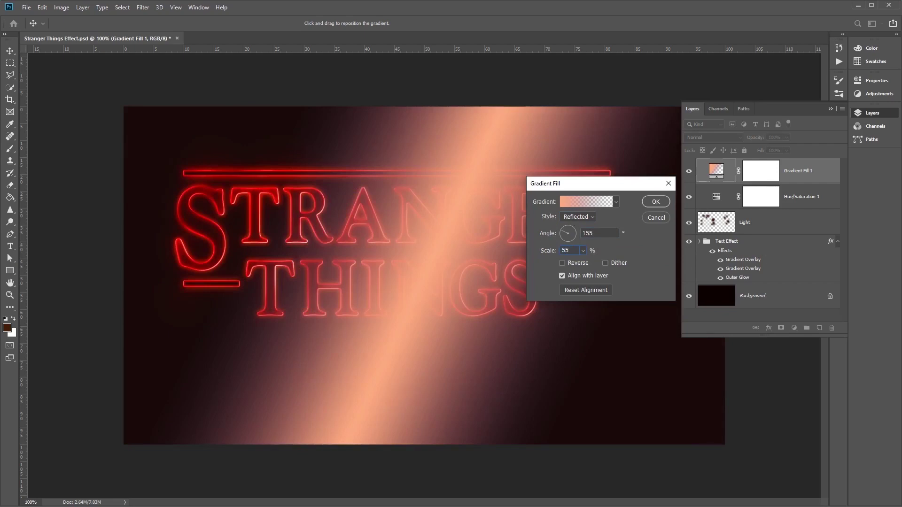
{"action": "left_click", "coordinate": [655, 203]}
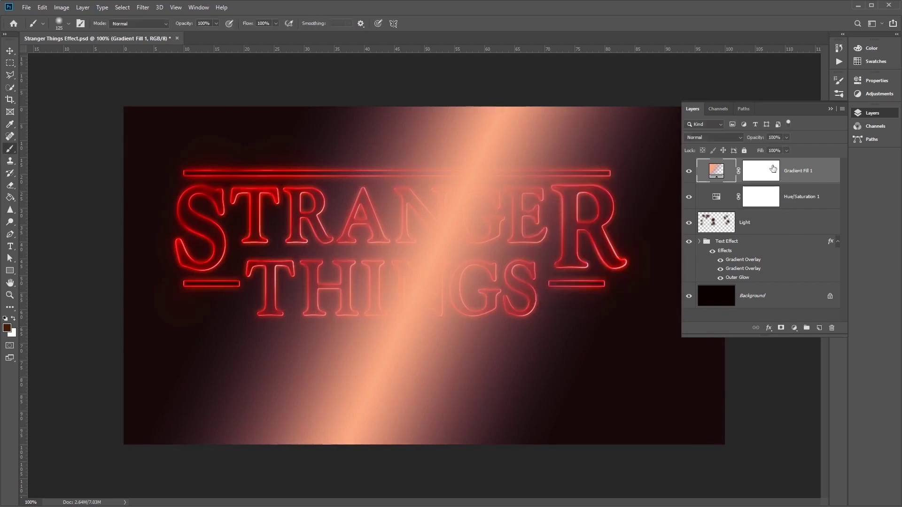
Set the gradient fill layer's blend mode to Color and its opacity to 35%.
{"action": "left_click", "coordinate": [736, 136]}
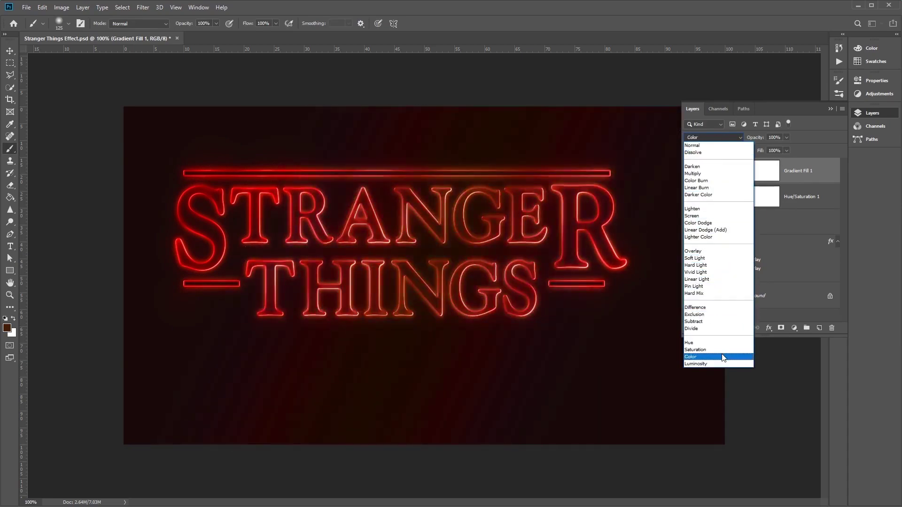
{"action": "left_click", "coordinate": [722, 357]}
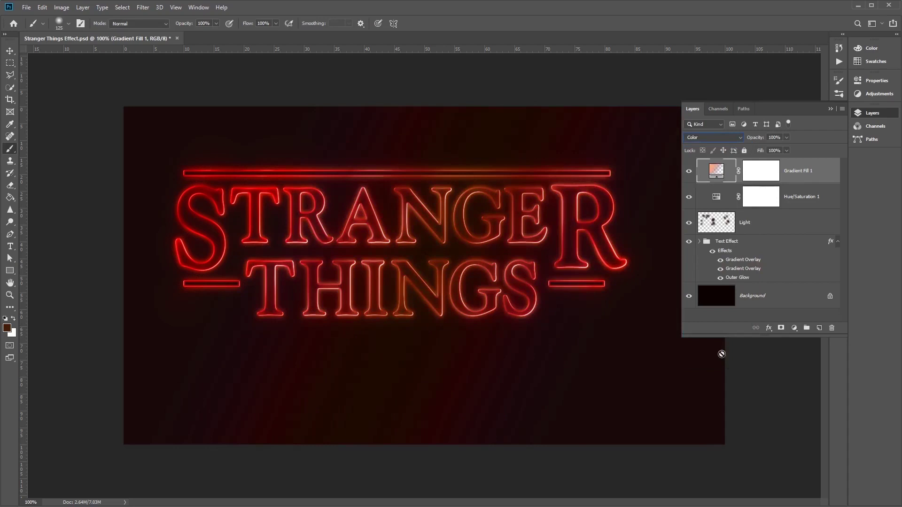
{"action": "left_click", "coordinate": [778, 138]}
{"action": "type", "text": "35"}
{"action": "key", "text": "Return"}
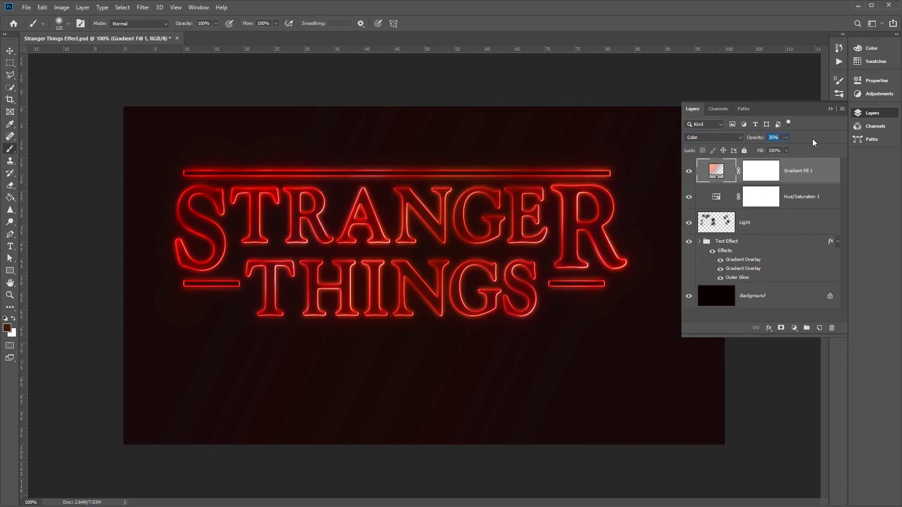